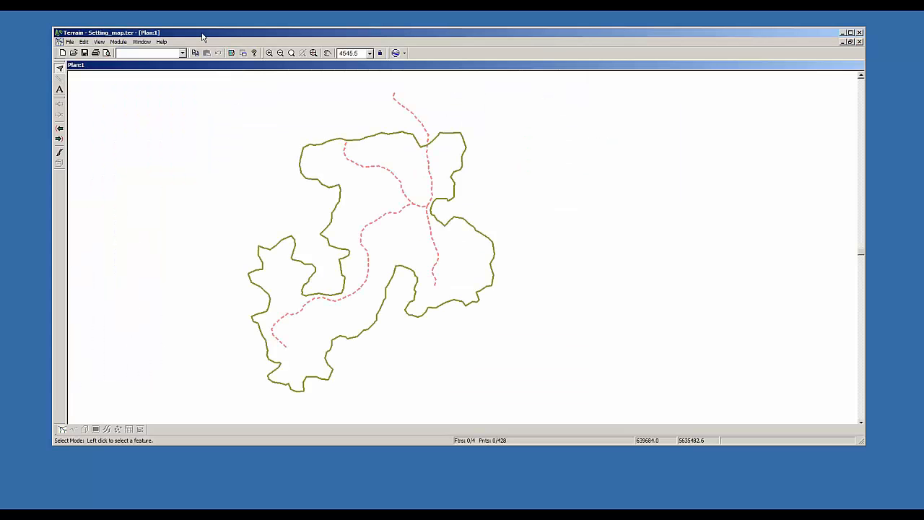
Step: Set the terrain's projection to Universal Transverse Mercator with the World Geodetic System 1984 datum, Zone 09N and metric units
drag(199, 36, 156, 19)
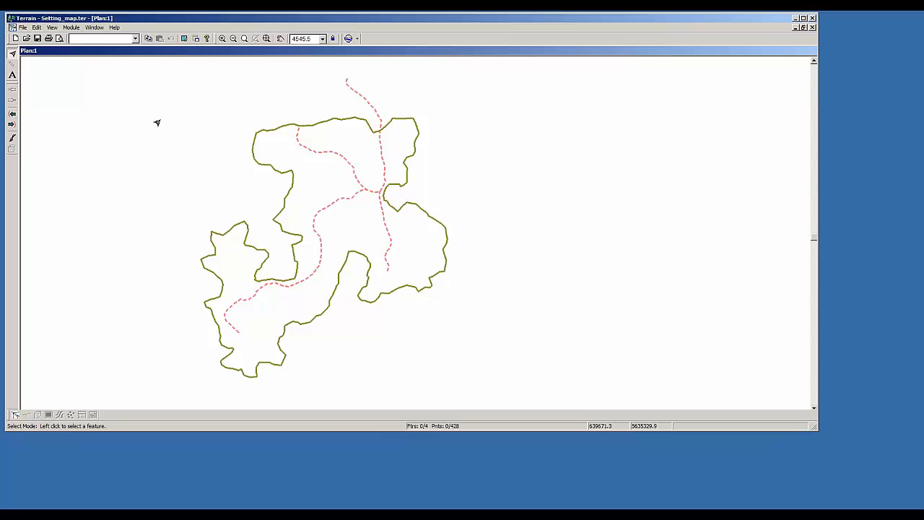
click(71, 28)
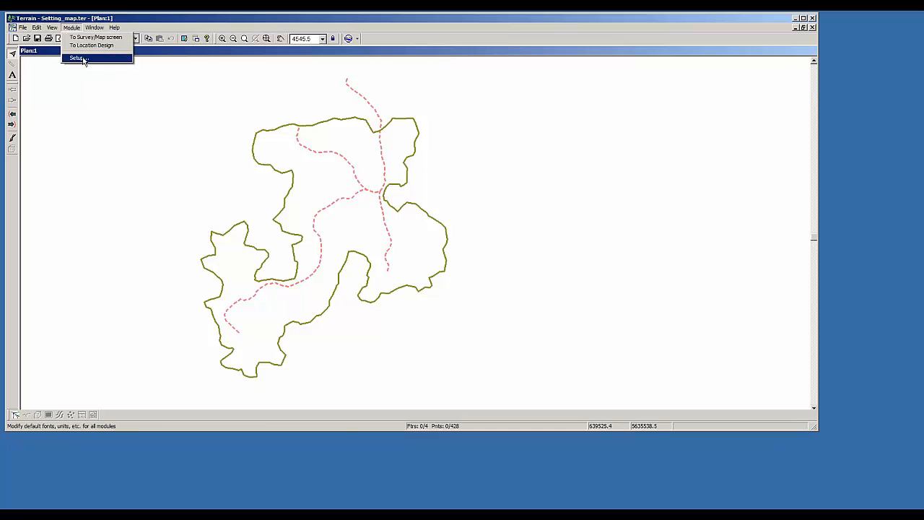
click(82, 59)
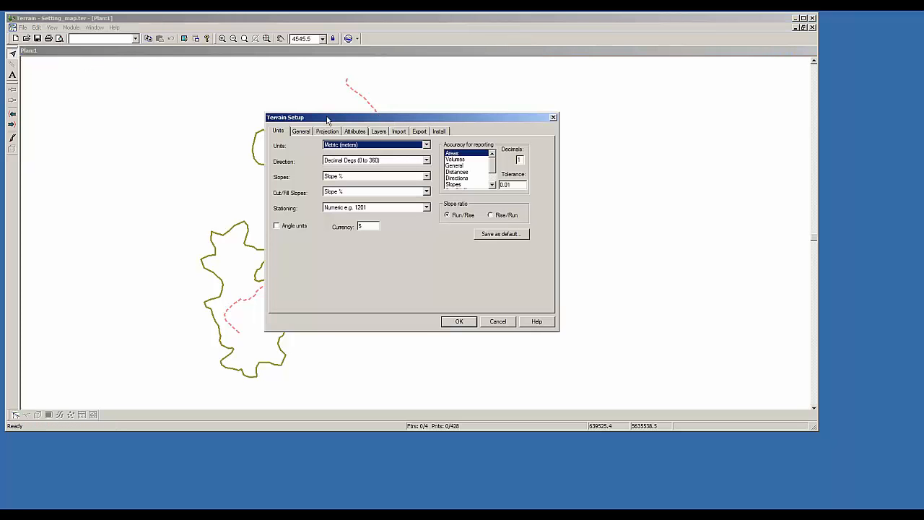
drag(327, 121, 388, 104)
click(388, 114)
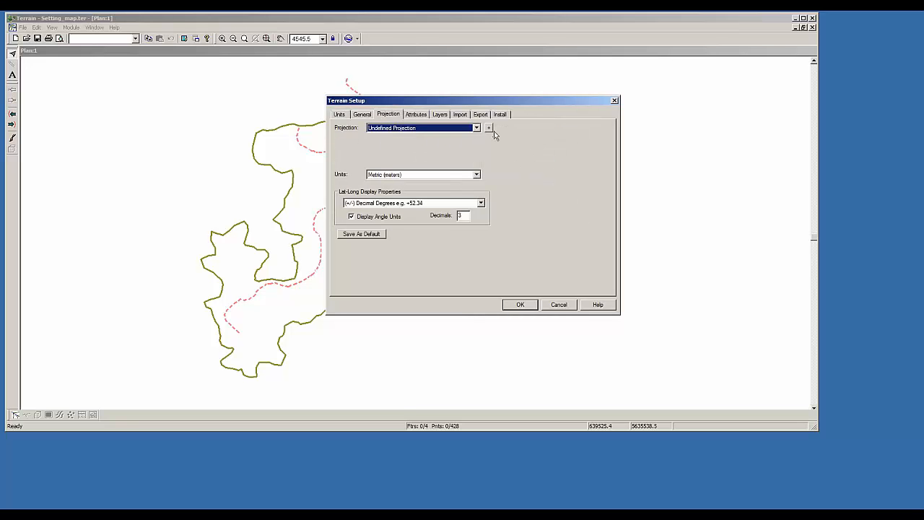
click(477, 128)
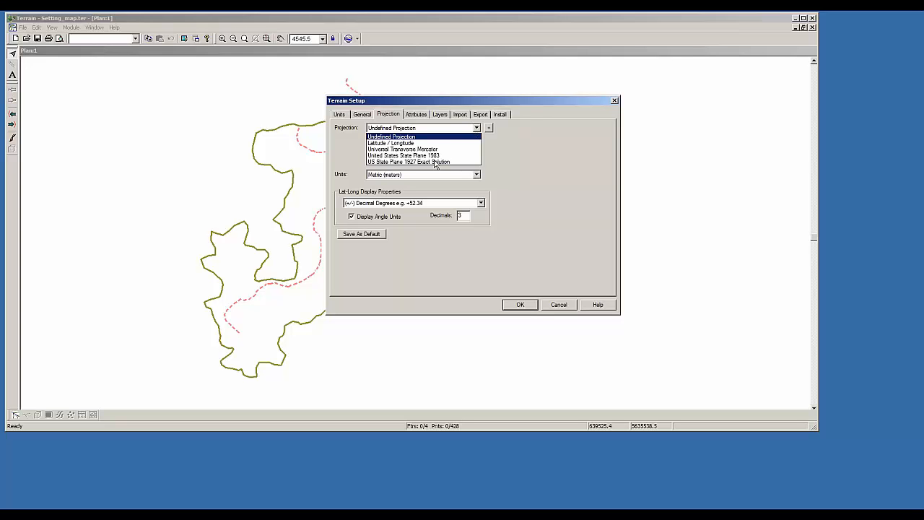
click(517, 151)
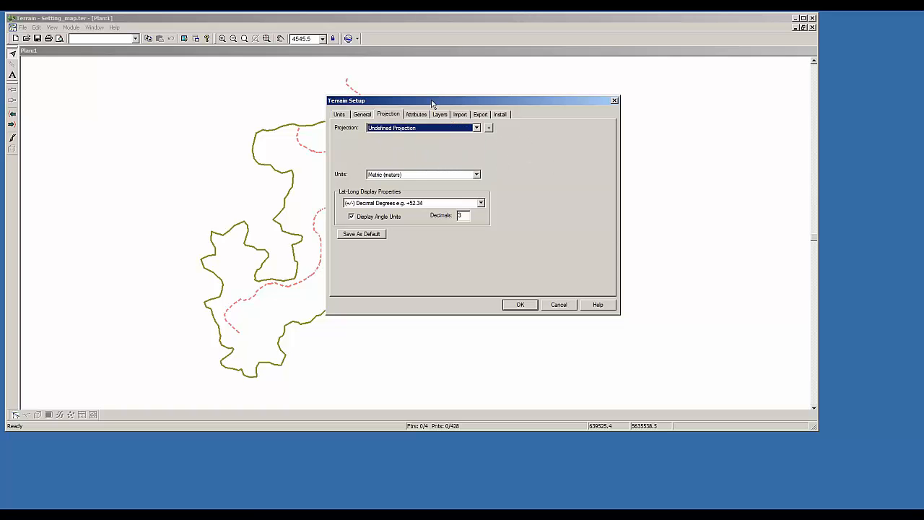
click(477, 129)
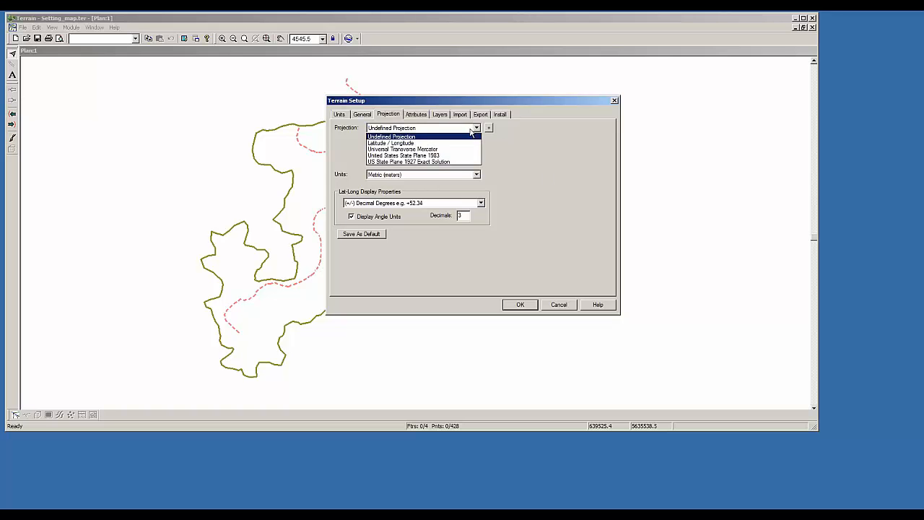
click(413, 149)
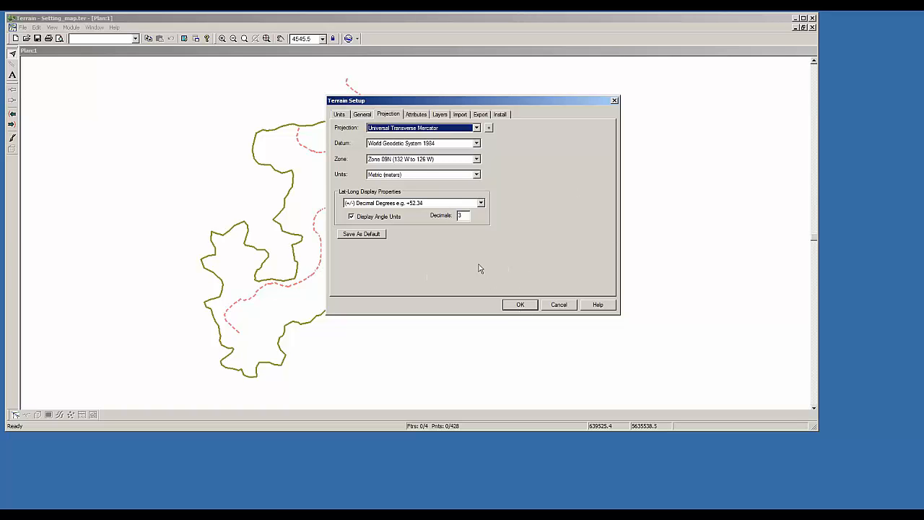
drag(472, 101, 589, 126)
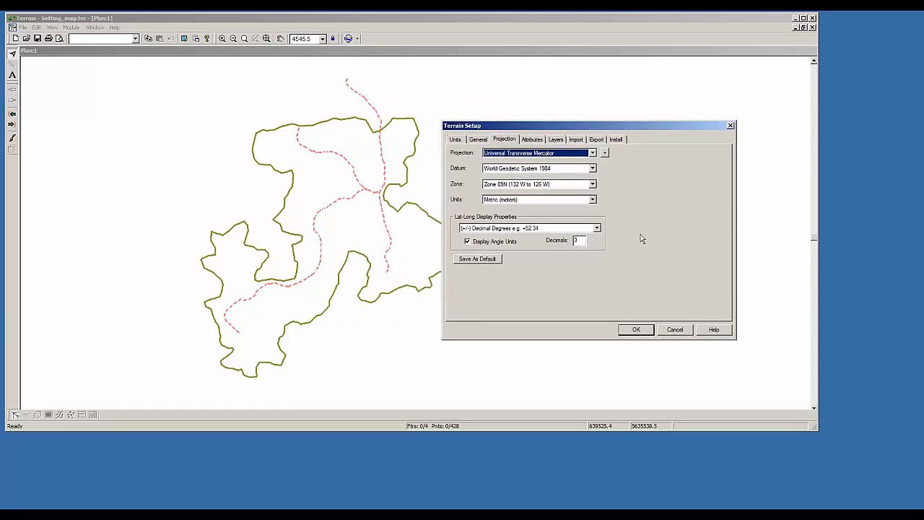
click(639, 331)
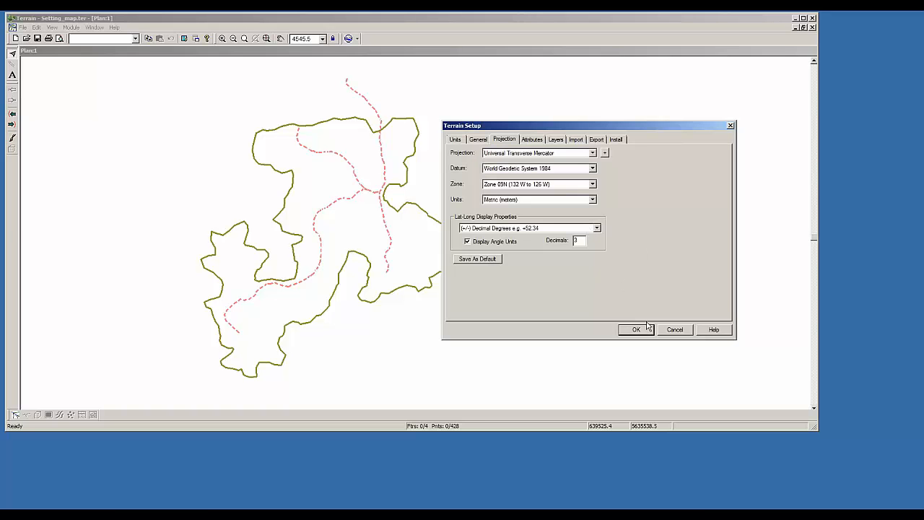
click(641, 329)
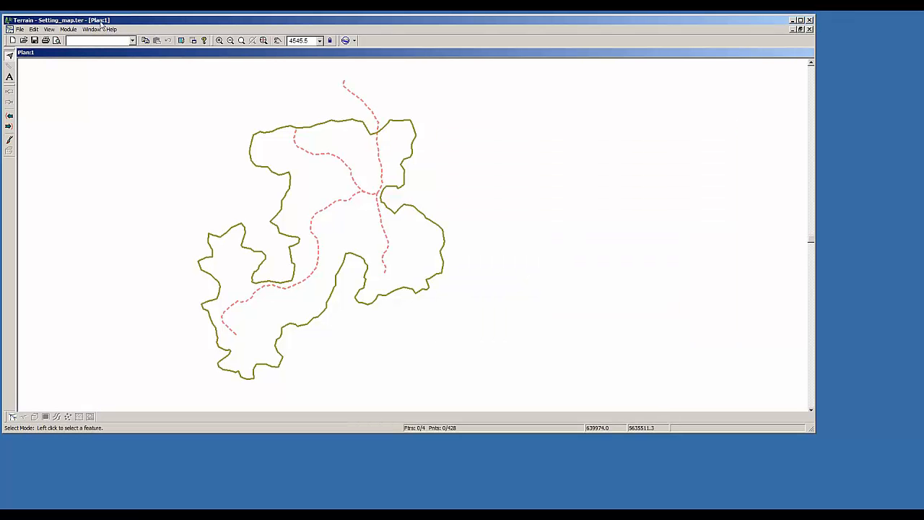
Step: Export all features to the Google Earth file Setting_map.kmz and have it opened in Google Earth
click(20, 30)
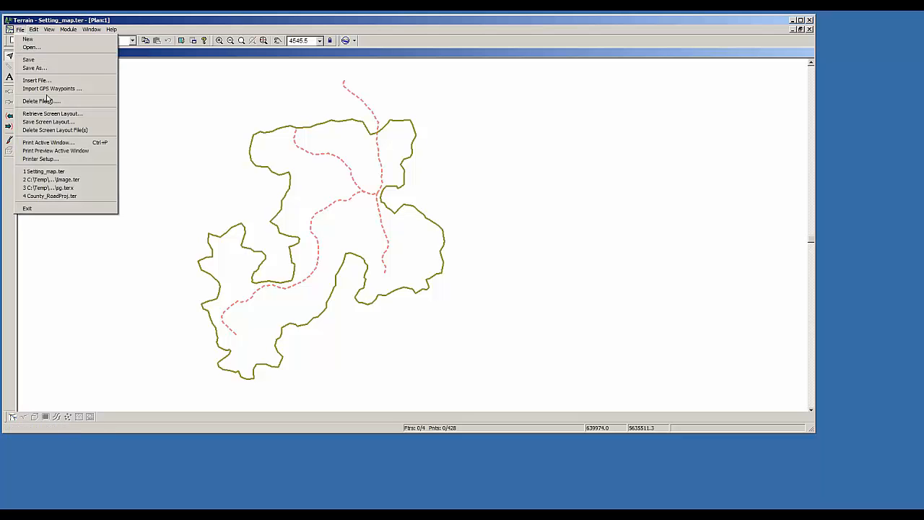
click(33, 68)
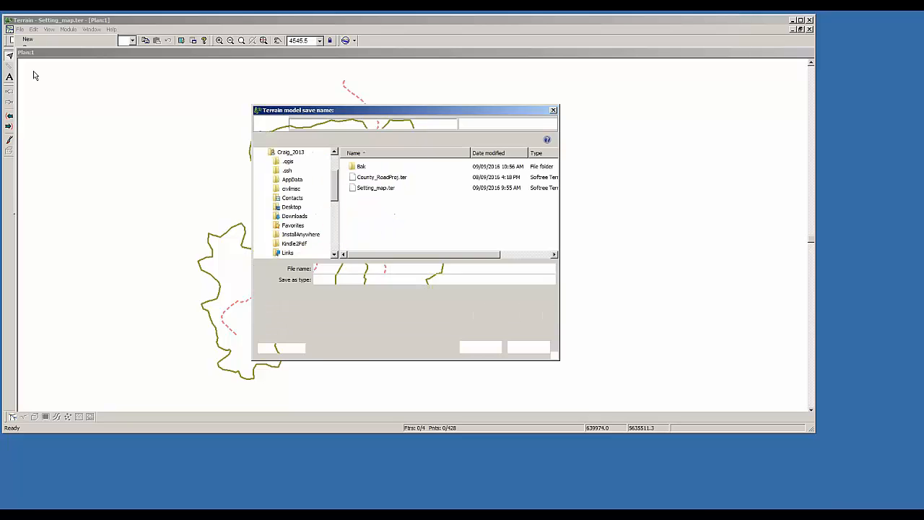
click(380, 280)
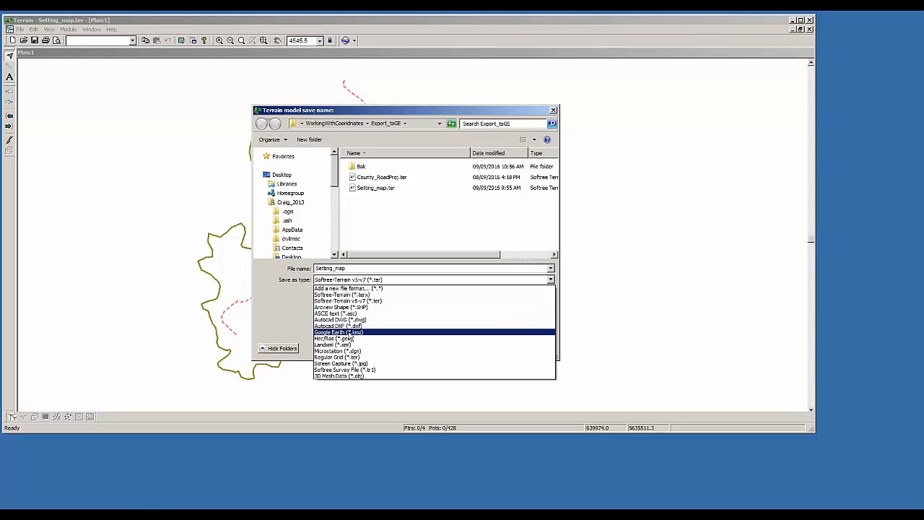
click(348, 332)
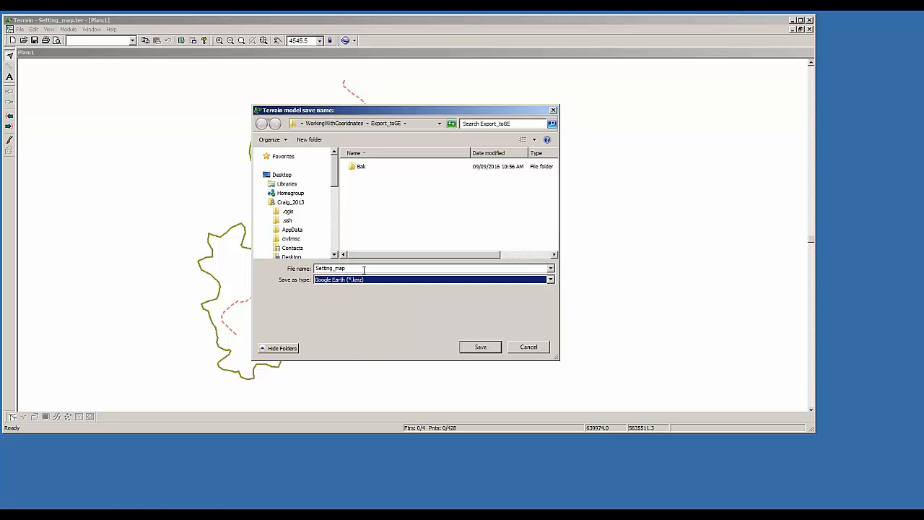
click(488, 348)
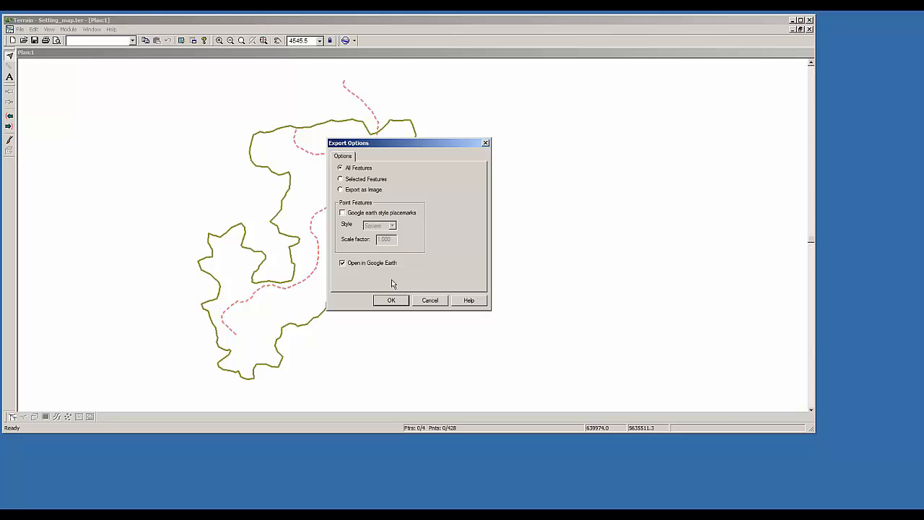
click(390, 300)
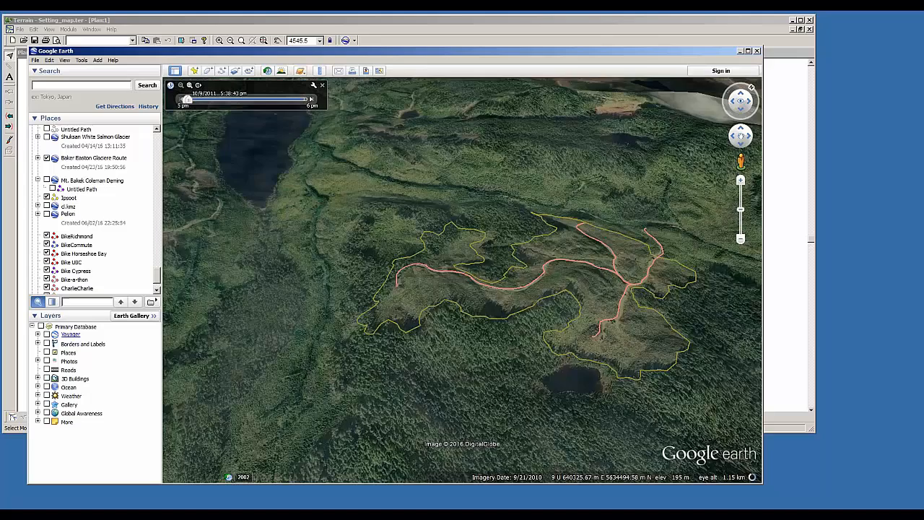
Step: Delete Setting_map.kmz from Google Earth's Temporary Places and return to the Terrain window
drag(556, 390, 459, 326)
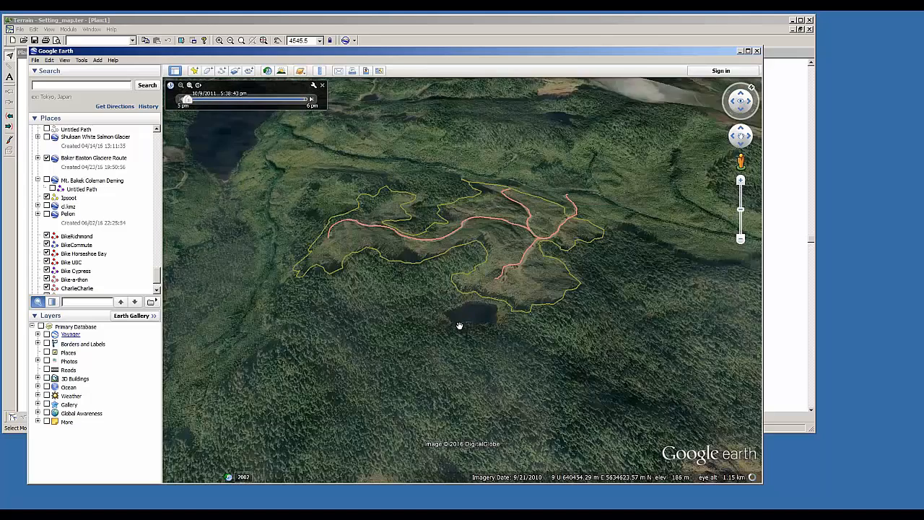
scroll(459, 325, down, 5)
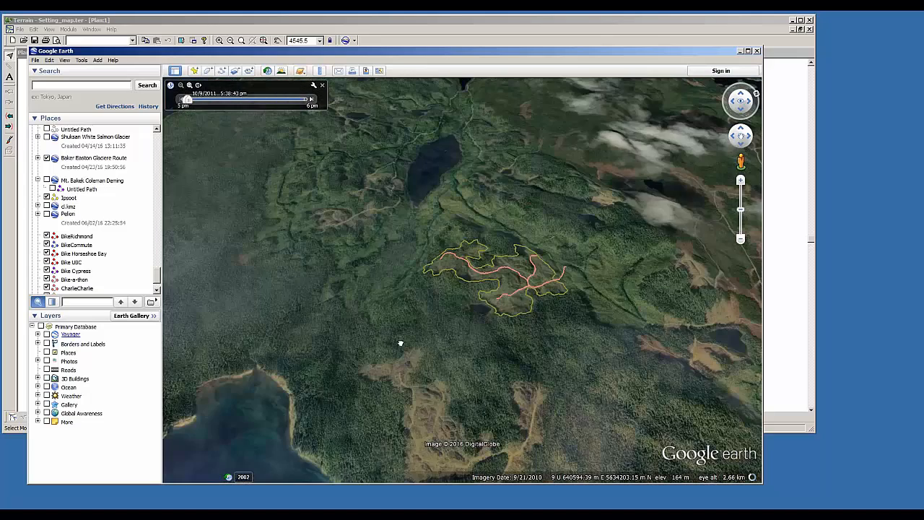
drag(401, 343, 333, 323)
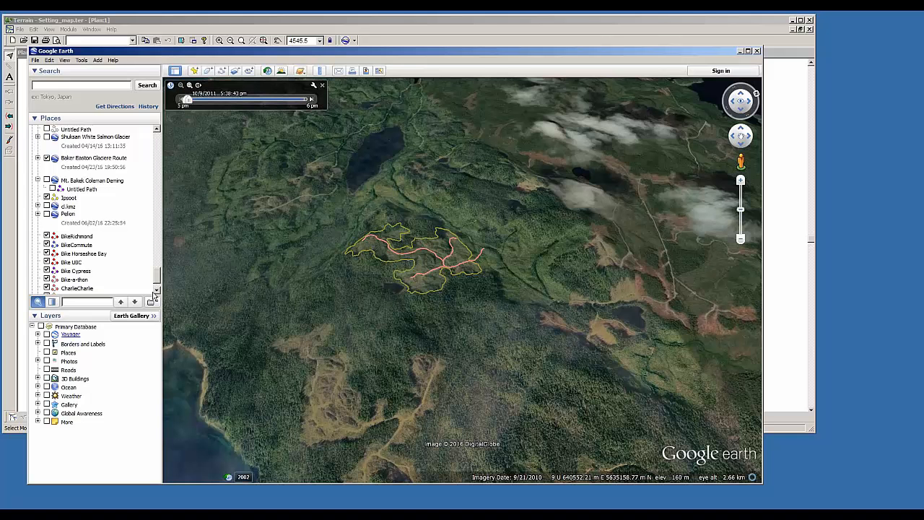
scroll(157, 279, down, 2)
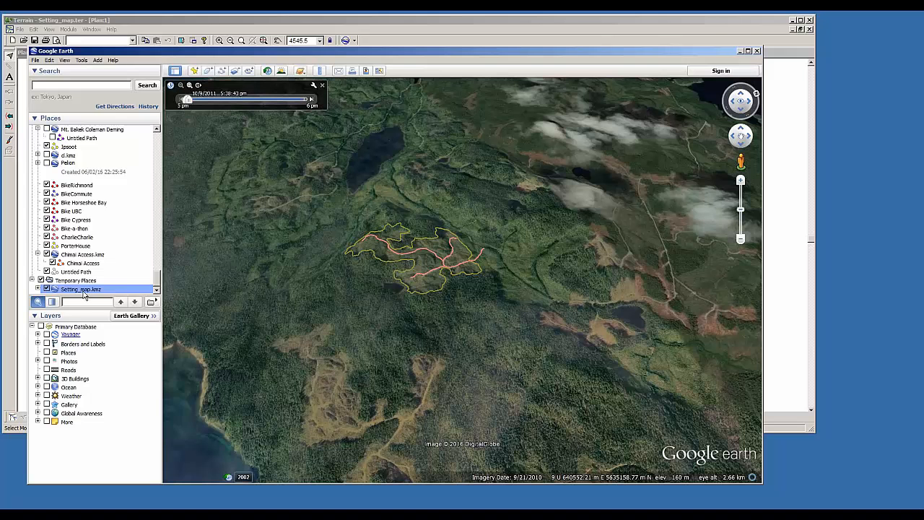
right_click(85, 291)
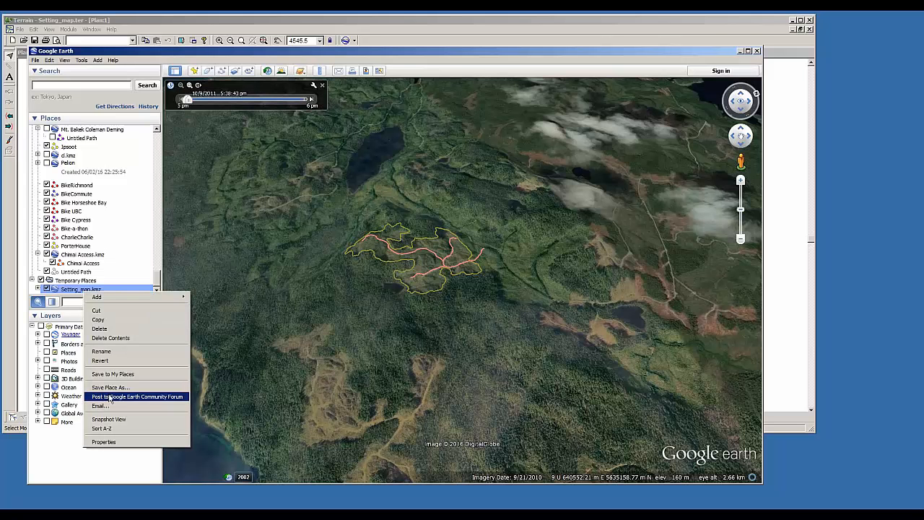
click(105, 328)
click(442, 281)
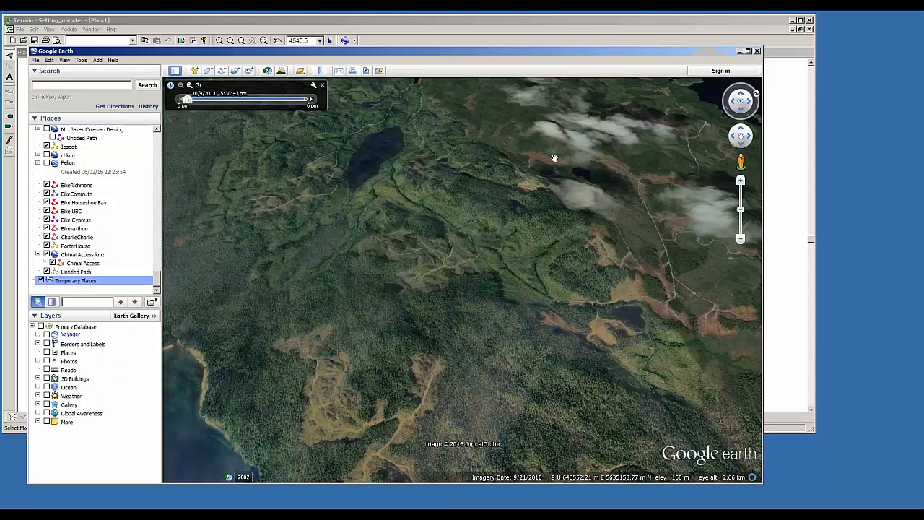
click(739, 50)
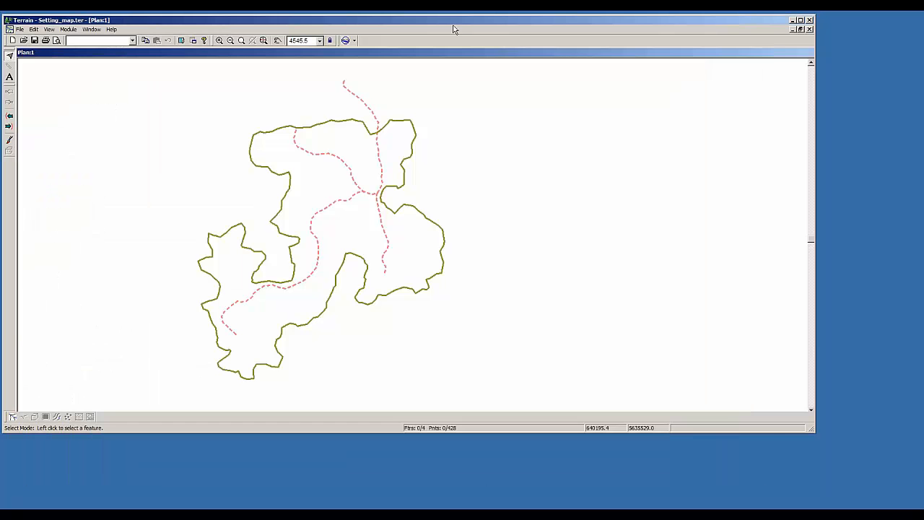
Step: Change the terrain's projection zone to Zone 10N (126 W to 120 W)
click(67, 28)
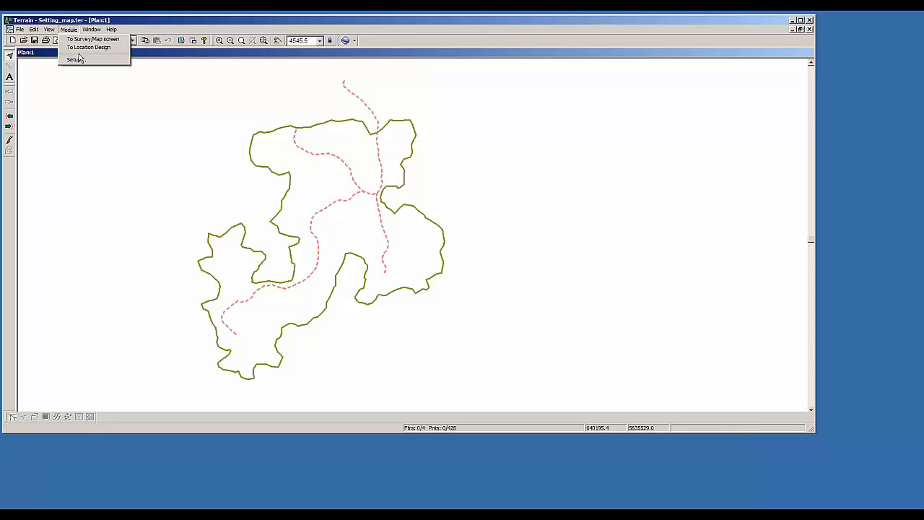
click(78, 61)
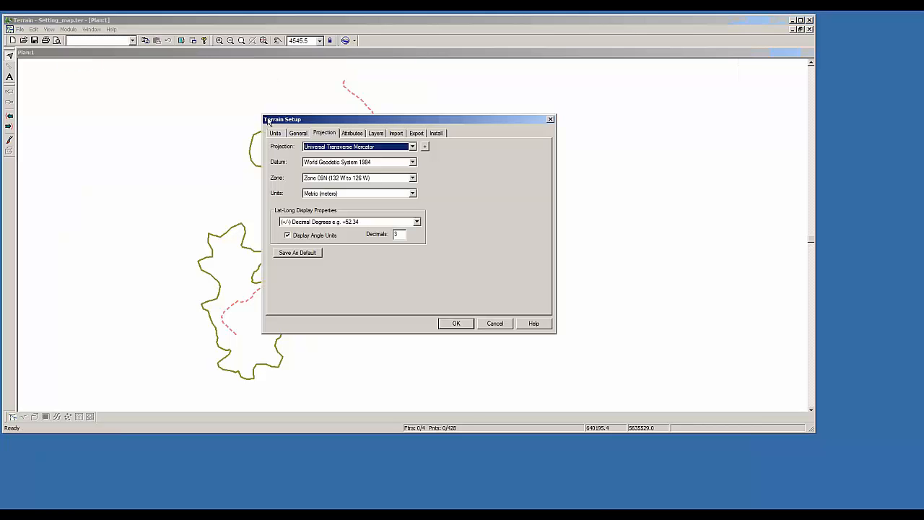
click(380, 178)
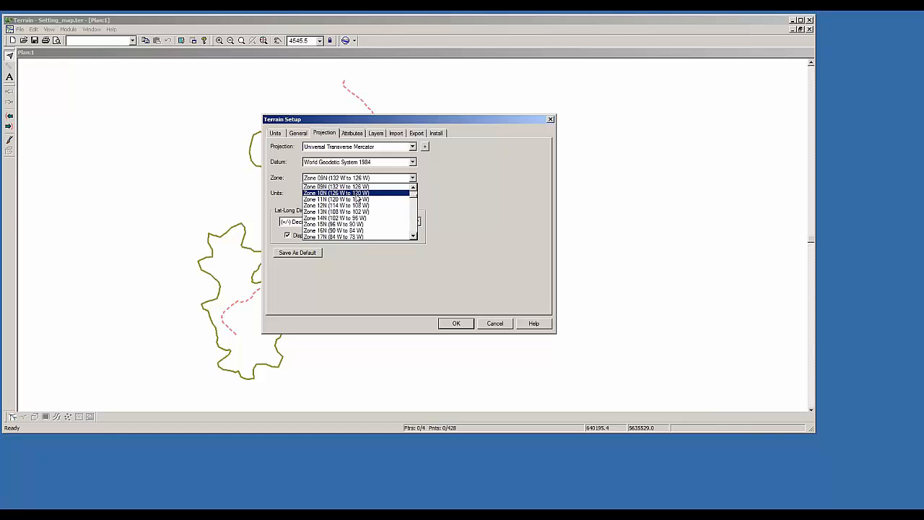
click(356, 195)
click(456, 323)
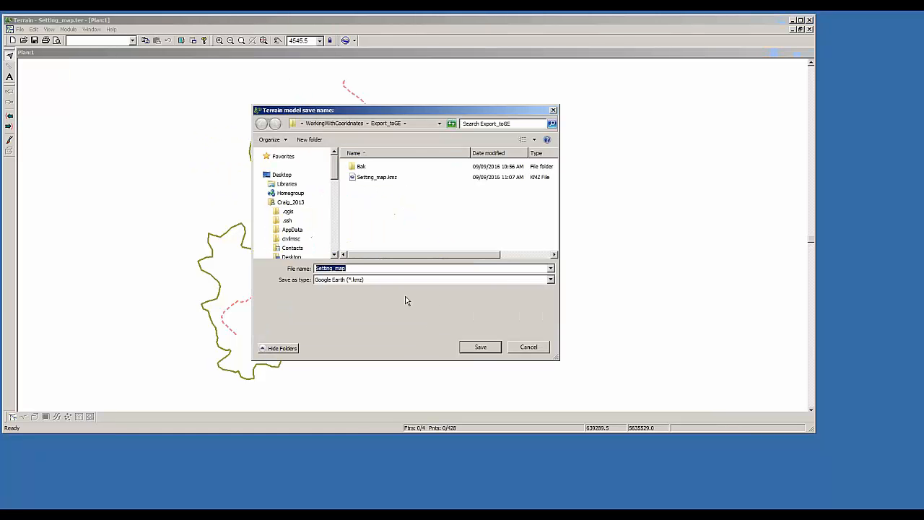
Step: Export all features to Google Earth again, overwriting the existing Setting_map.kmz, and have the file opened there
click(480, 348)
click(404, 256)
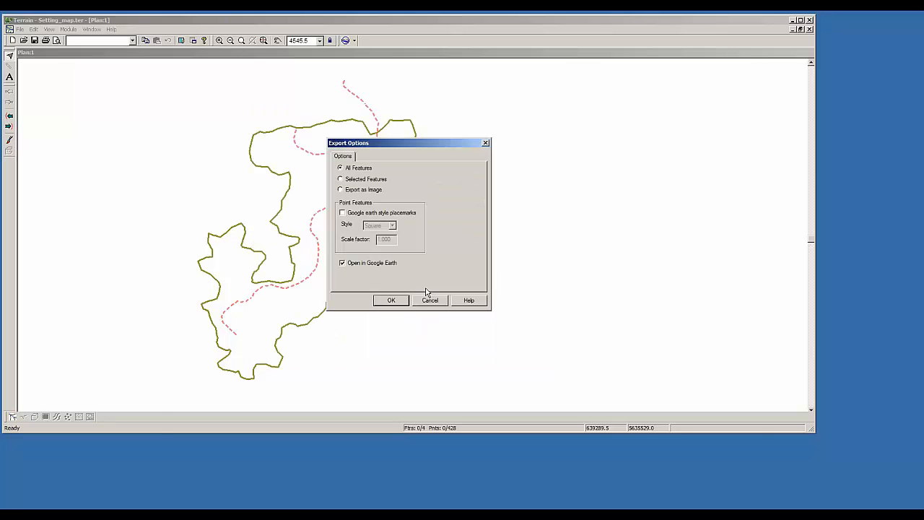
click(390, 300)
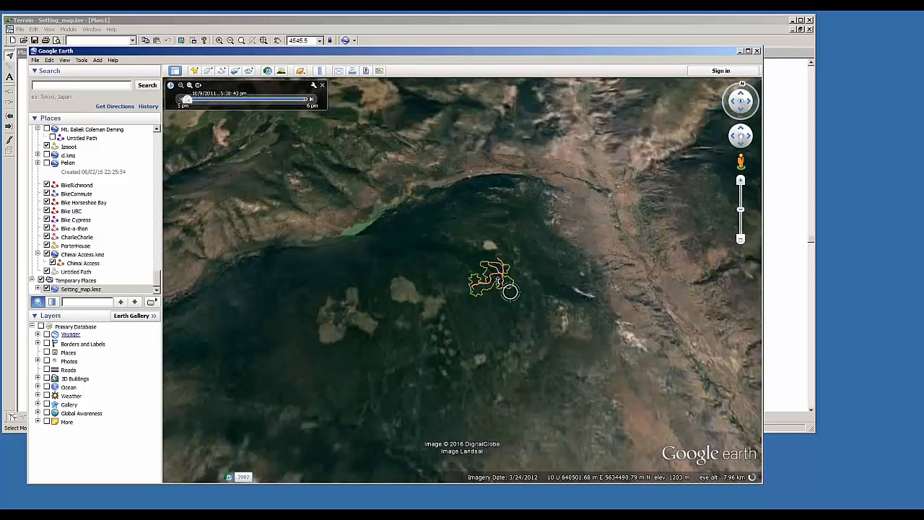
Step: Examine where the re-exported boundary and roads lie on the Google Earth imagery, then return to the Terrain window
scroll(500, 283, up, 4)
scroll(498, 278, up, 3)
middle_drag(518, 334, 541, 379)
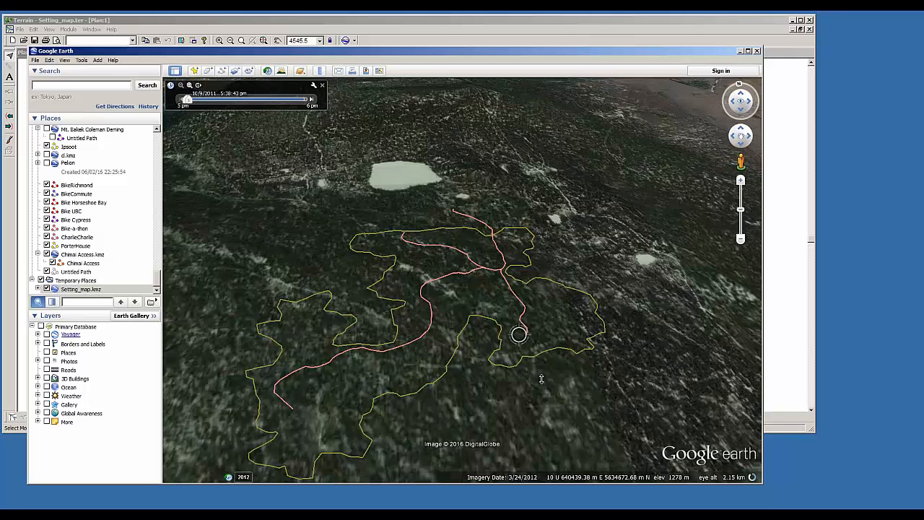
scroll(542, 352, down, 2)
middle_drag(554, 361, 487, 374)
drag(497, 328, 452, 305)
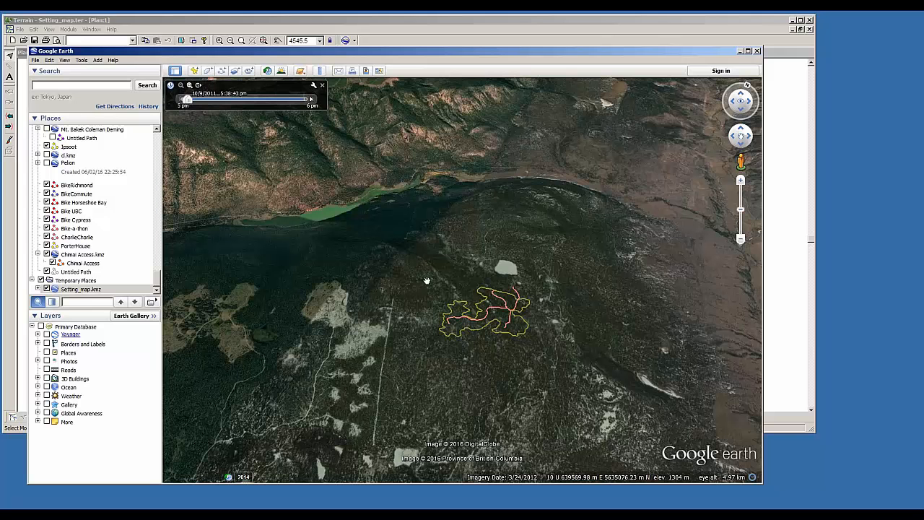
click(740, 51)
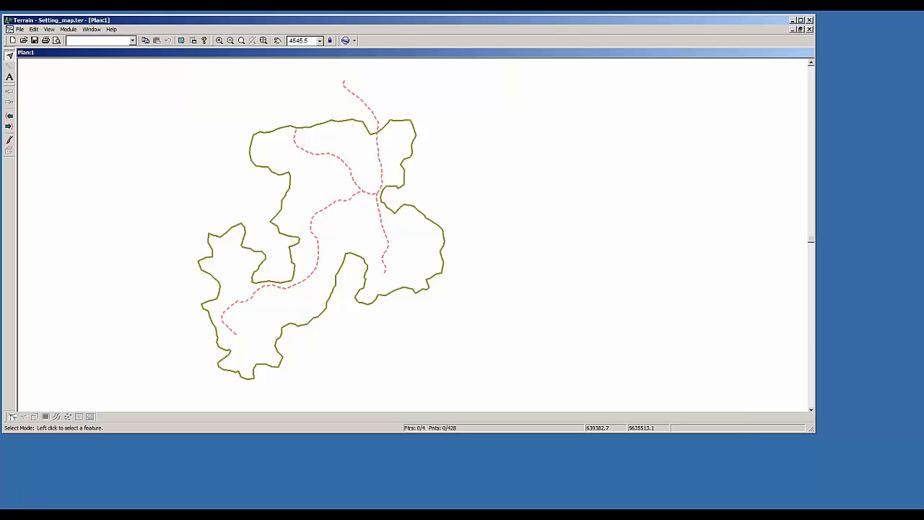
Step: Select the boundary outline in the plan and move the Terrain window aside to uncover the one behind
click(269, 133)
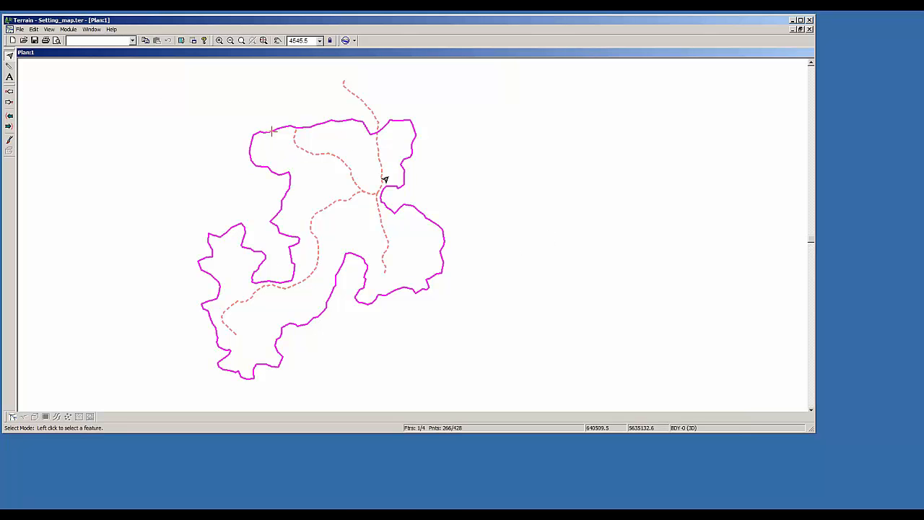
drag(174, 23, 261, 36)
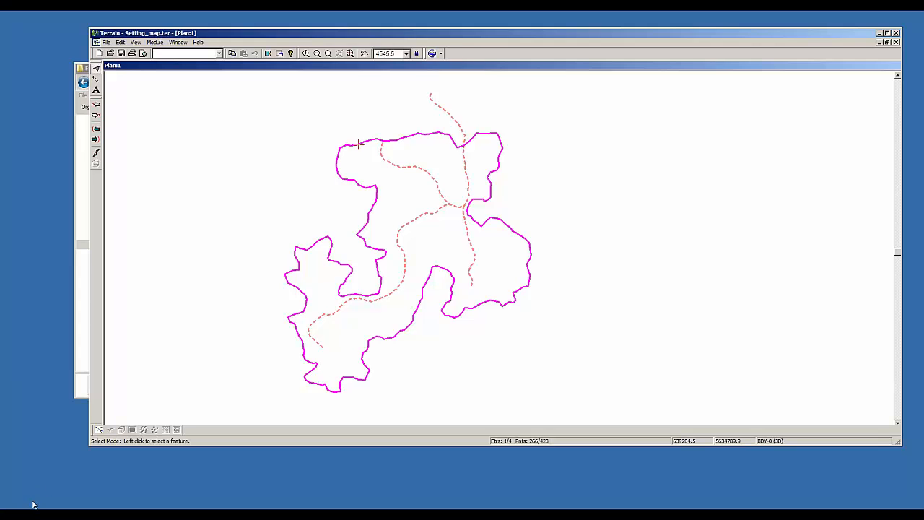
Step: Start Survey/Map, move its window clear of the Terrain window, and open the traverse QTL806A.tr1
key(super)
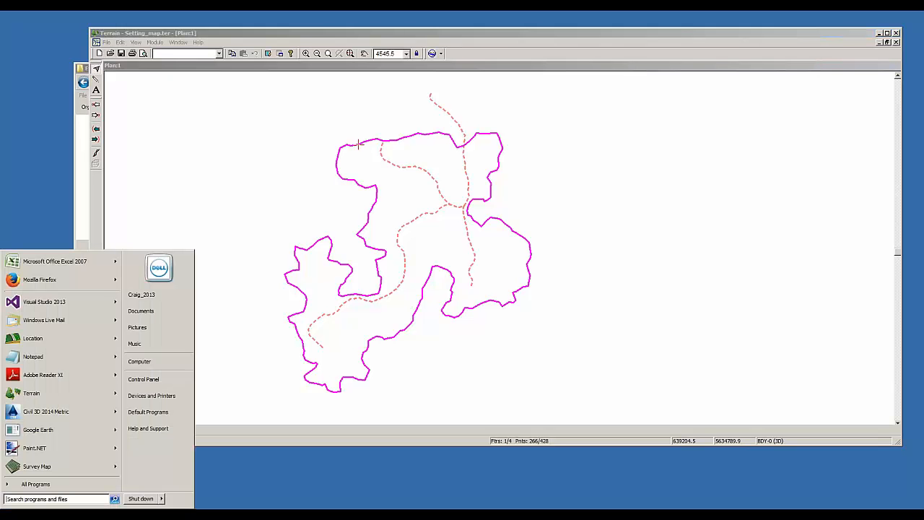
click(88, 467)
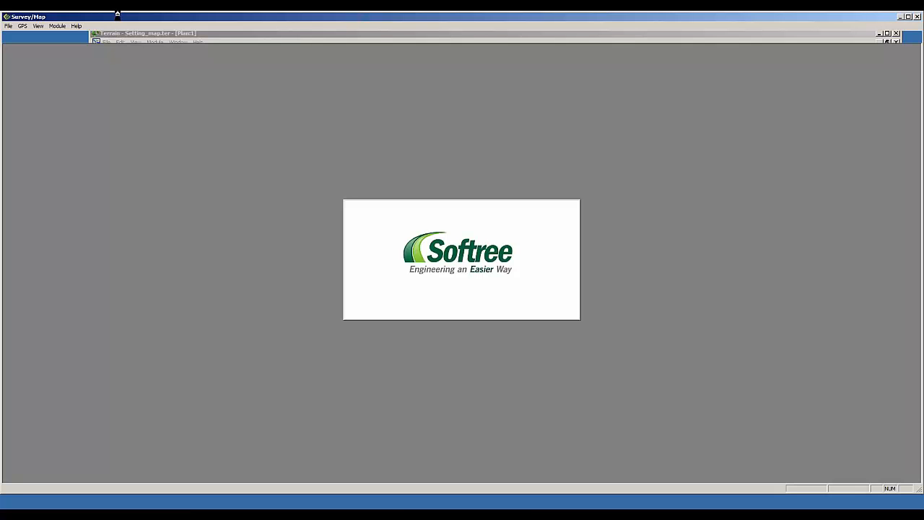
drag(12, 13, 63, 59)
click(19, 67)
click(52, 119)
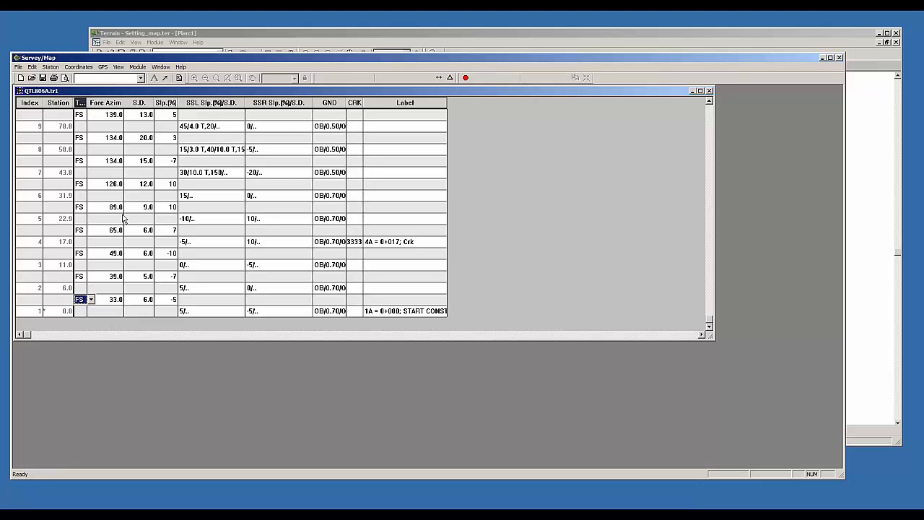
Step: Check the easting, northing and elevation coordinates assigned to the traverse's first station, and accept them as they are
click(78, 66)
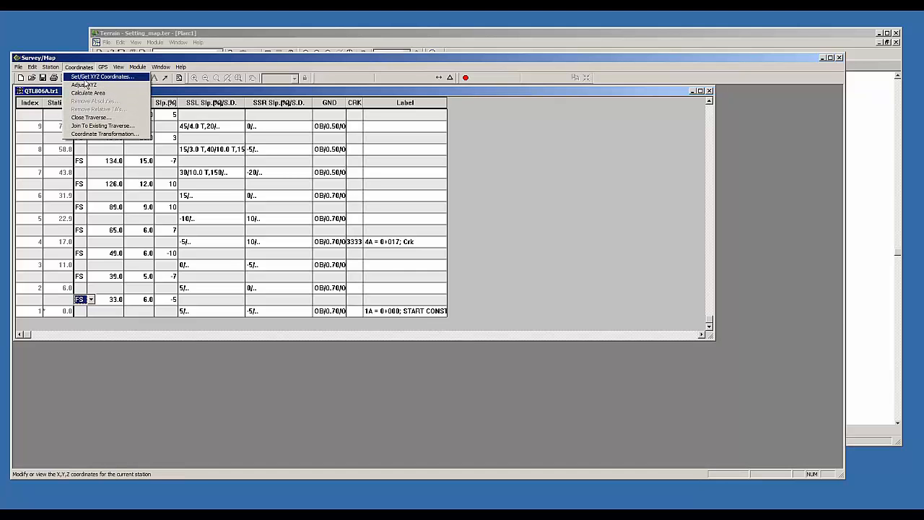
click(84, 77)
click(415, 234)
drag(415, 234, 390, 234)
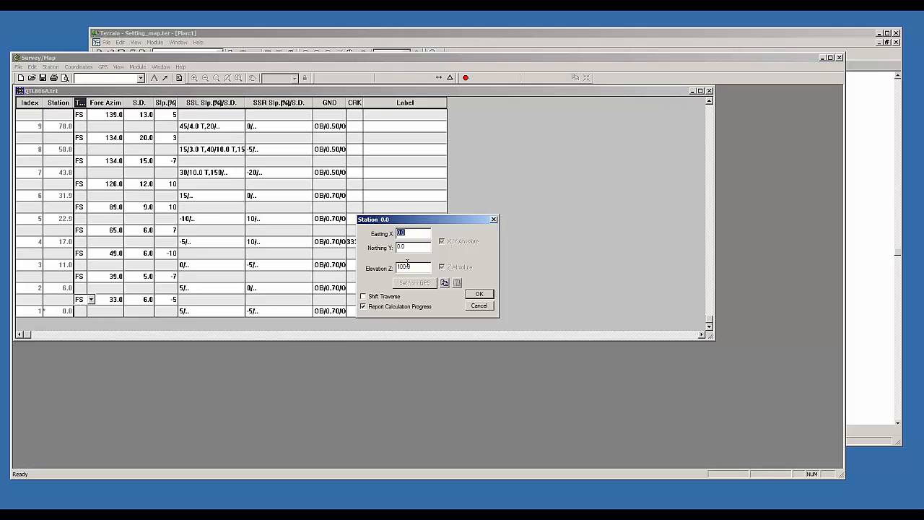
click(478, 295)
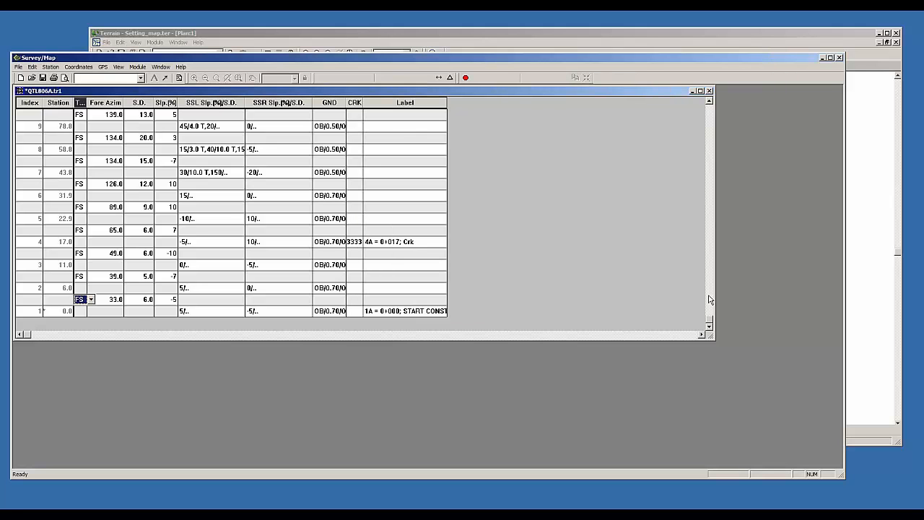
Step: Resize the traverse window to show more stations, then close Survey/Map
drag(712, 335, 572, 451)
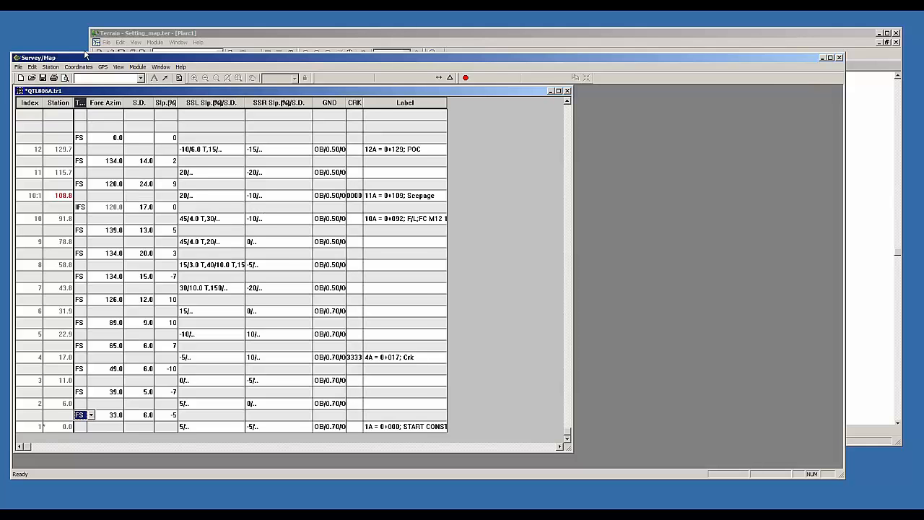
drag(84, 57, 87, 58)
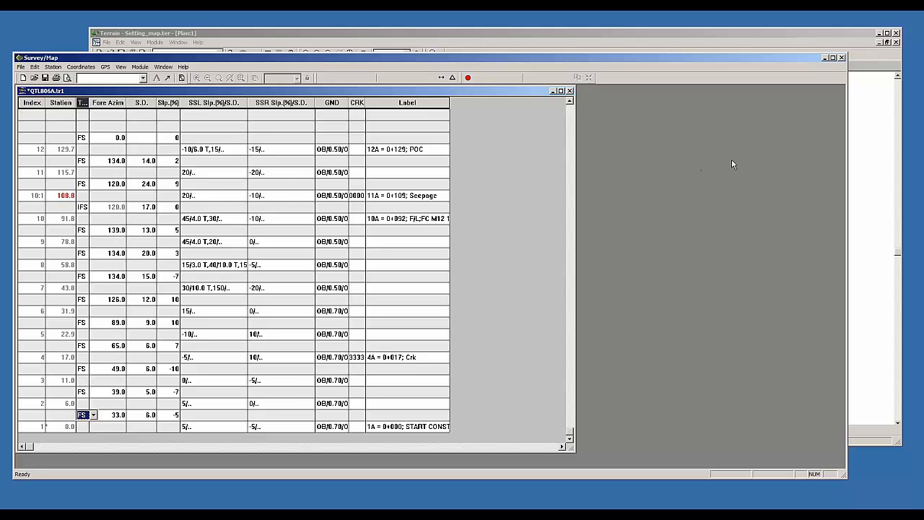
drag(238, 58, 132, 75)
click(735, 74)
click(356, 313)
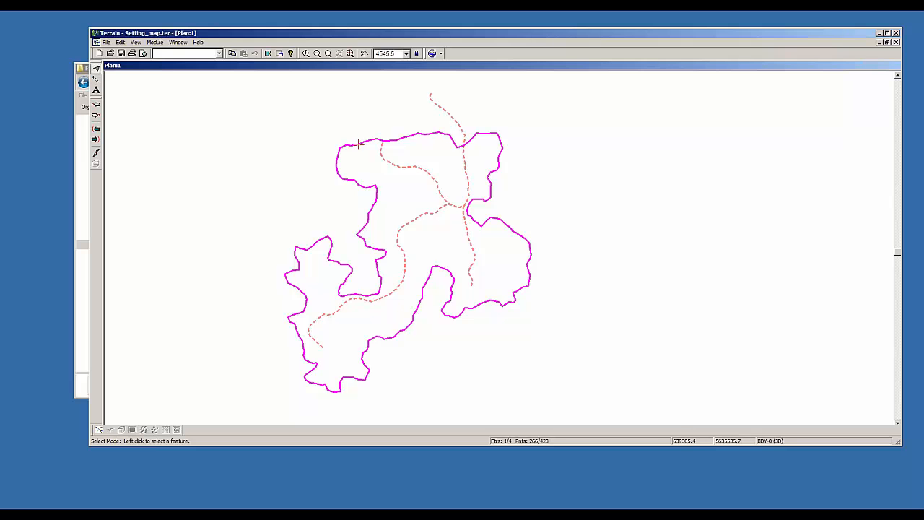
Step: Minimise the Setting_map Terrain window and open County_RoadProj.ter from the Export_toGE folder
drag(189, 34, 275, 53)
drag(364, 54, 231, 49)
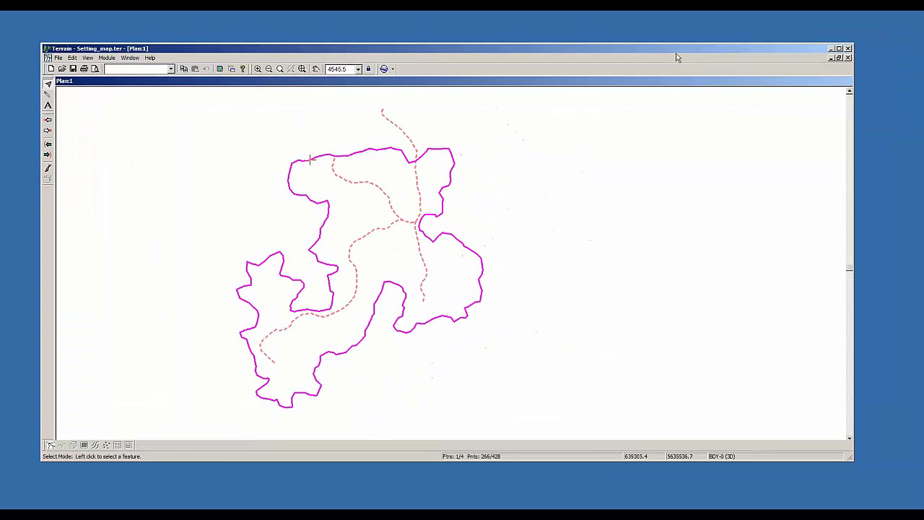
drag(750, 57, 647, 59)
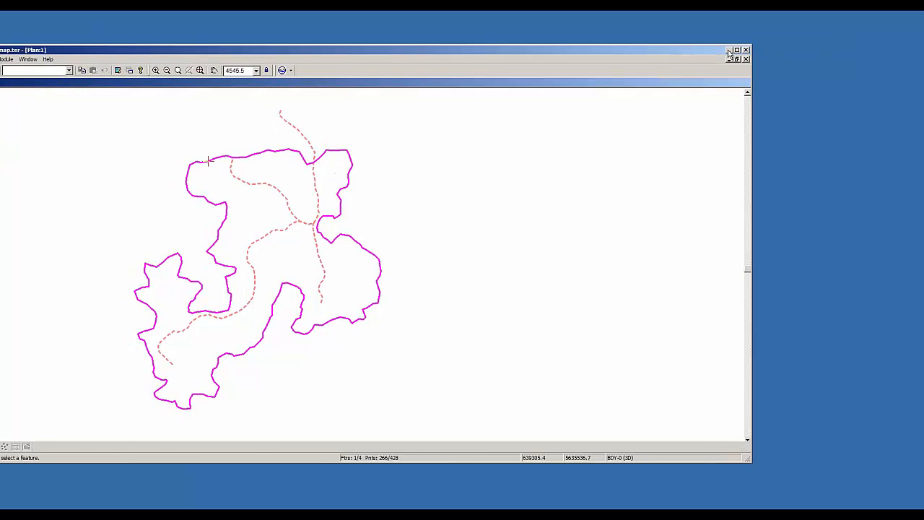
click(728, 50)
click(231, 307)
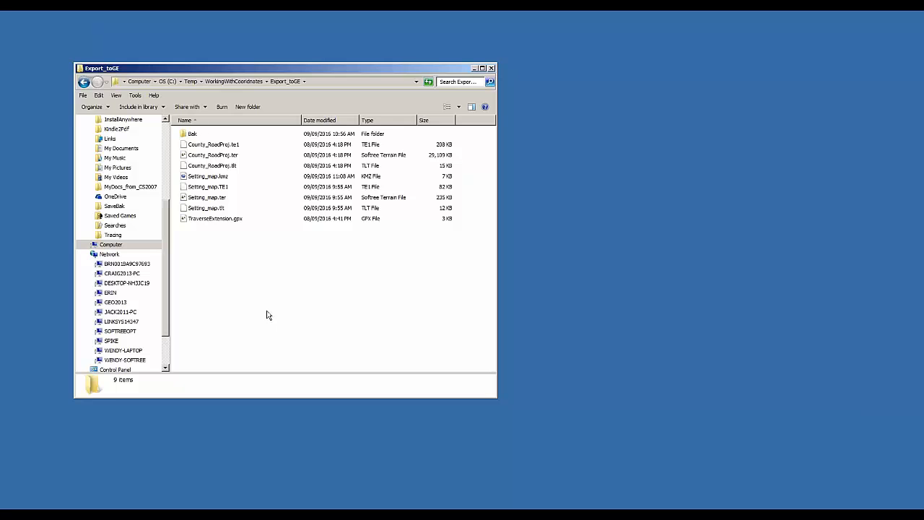
click(208, 156)
key(Return)
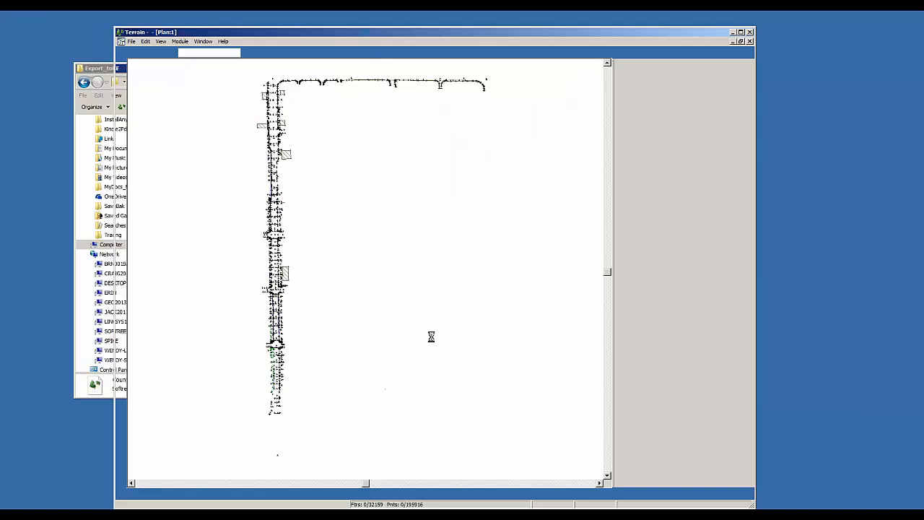
Step: Put the County_RoadProj plan in Select mode and open the projection settings in the Terrain setup
drag(398, 36, 290, 28)
click(14, 80)
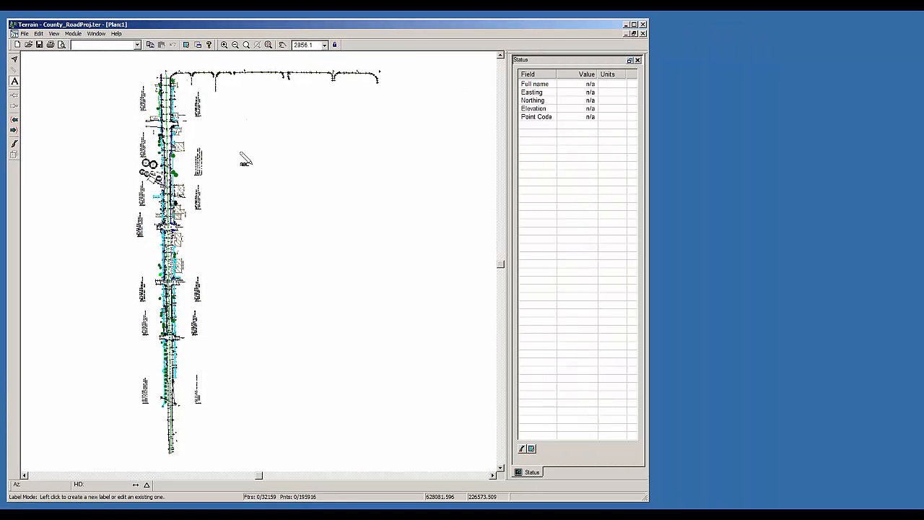
right_click(319, 141)
click(335, 148)
click(75, 34)
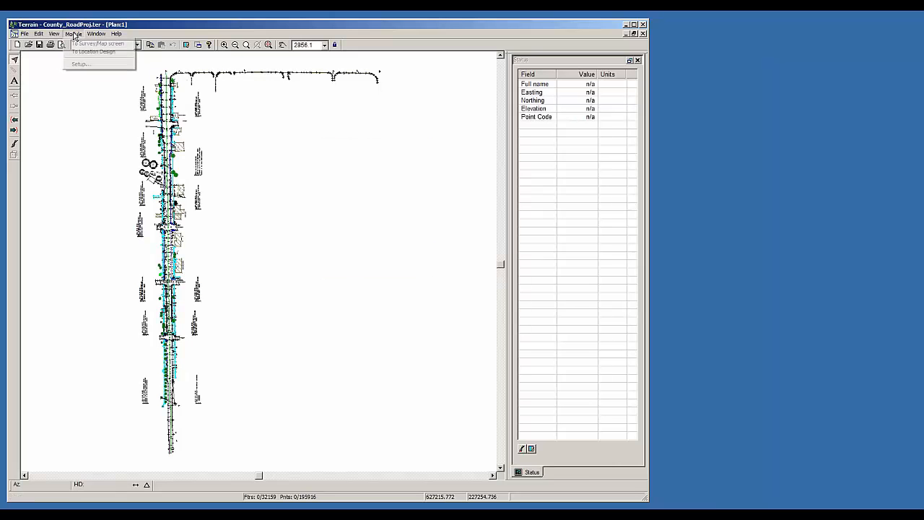
click(88, 65)
click(254, 170)
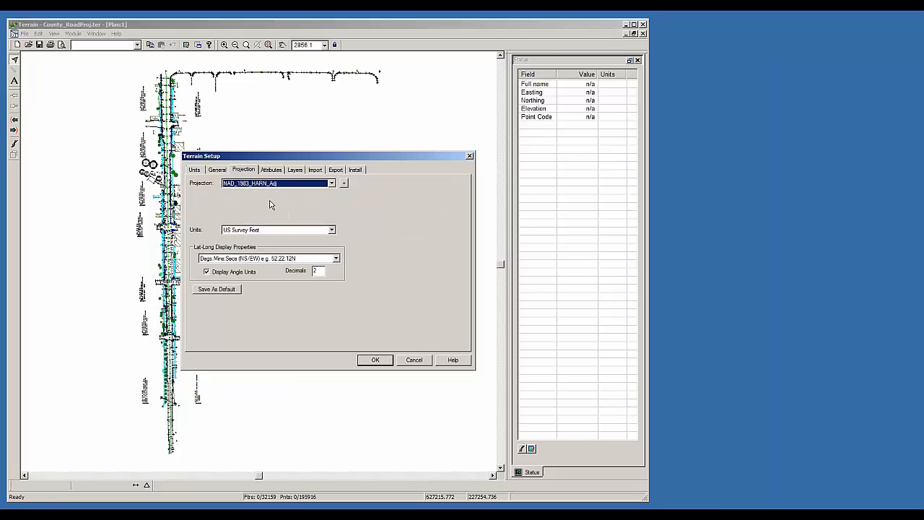
Step: Examine the WKT definition of the NAD_1983_HARN_Adj projection and the EPSG code entry, then close the Terrain setup
click(343, 185)
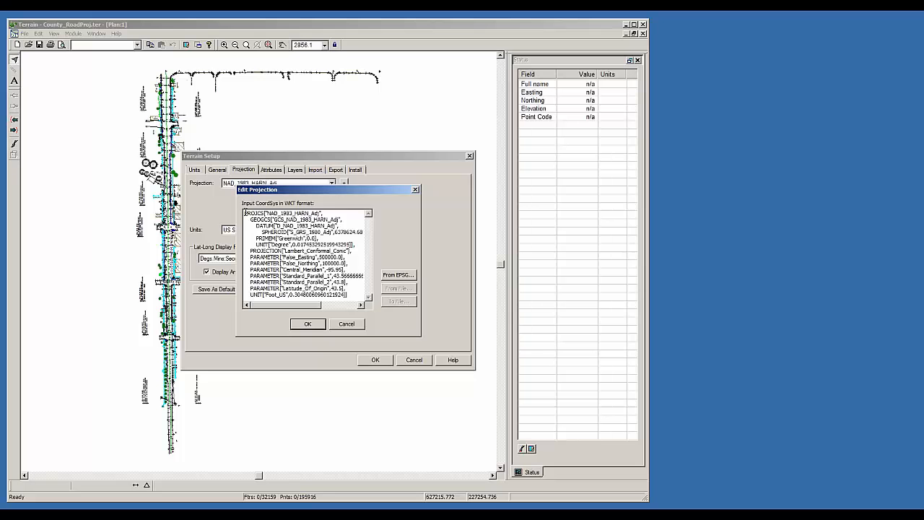
drag(245, 213, 361, 303)
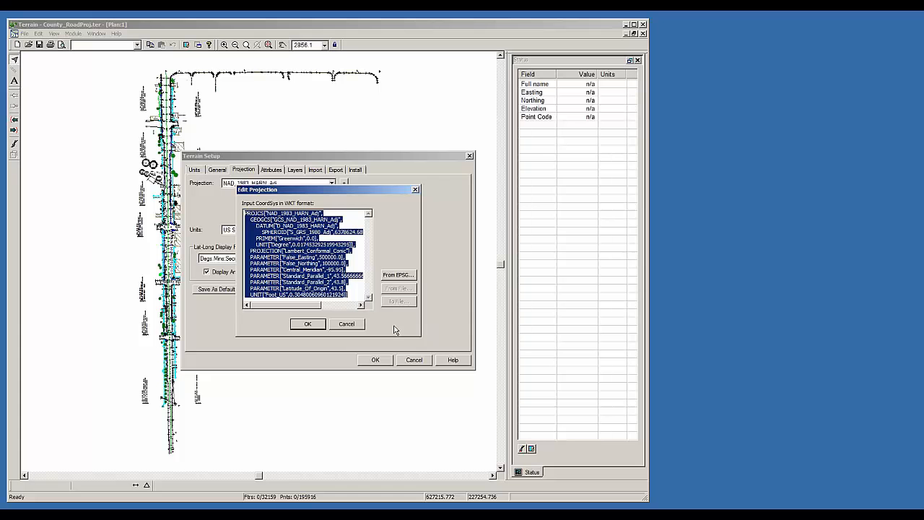
click(397, 277)
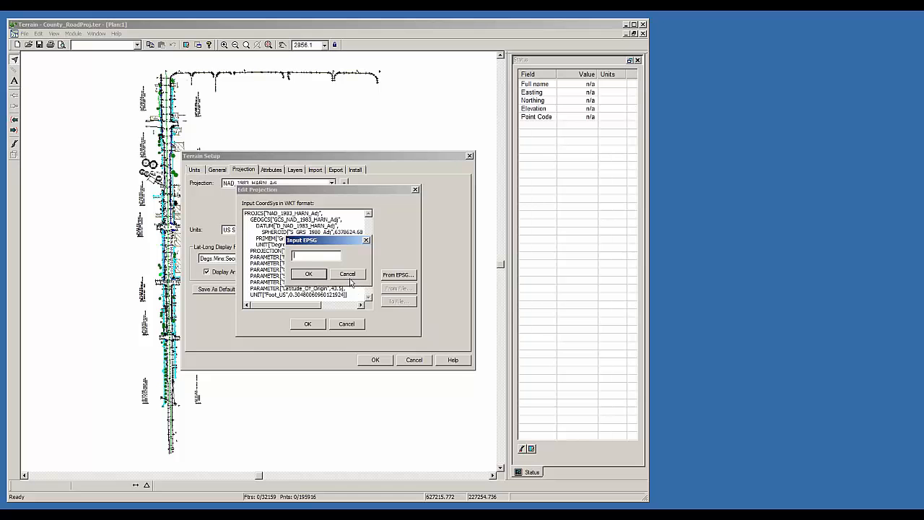
click(347, 275)
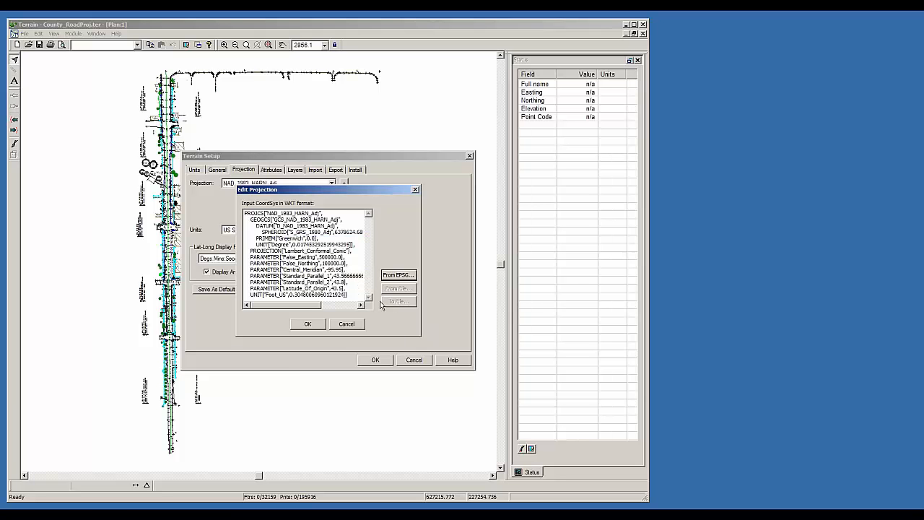
click(346, 323)
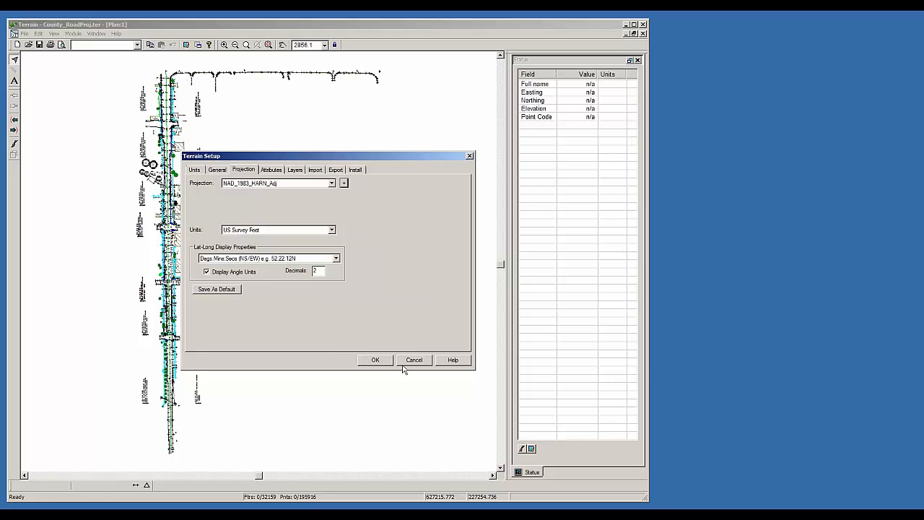
click(376, 360)
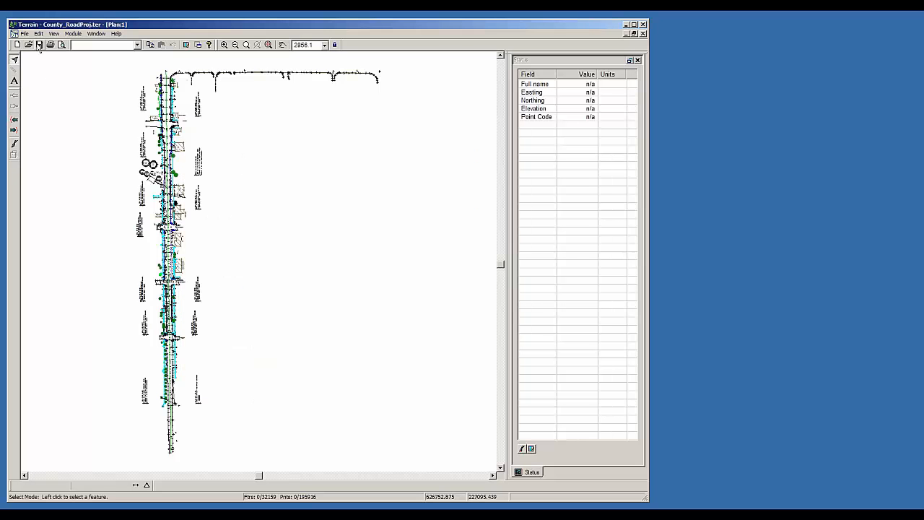
Step: Export the county road project to Google Earth as County_RoadProj.kmz
click(25, 33)
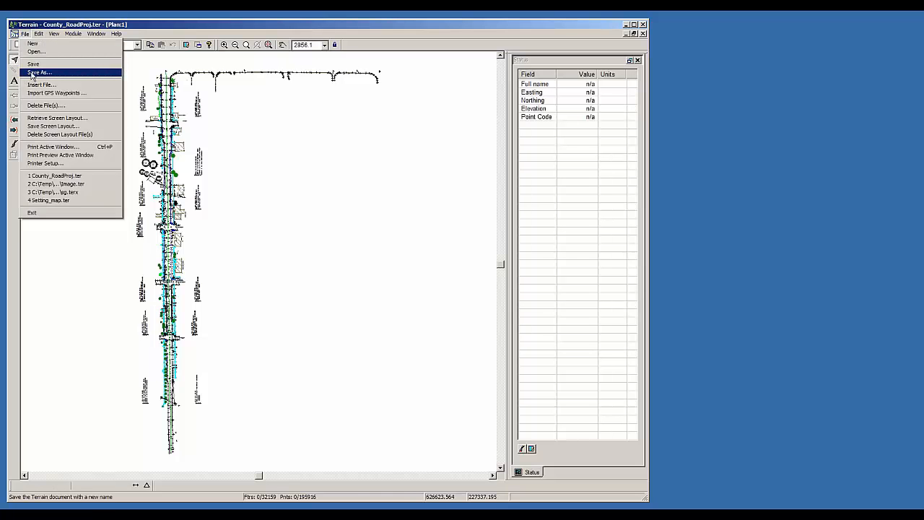
click(32, 75)
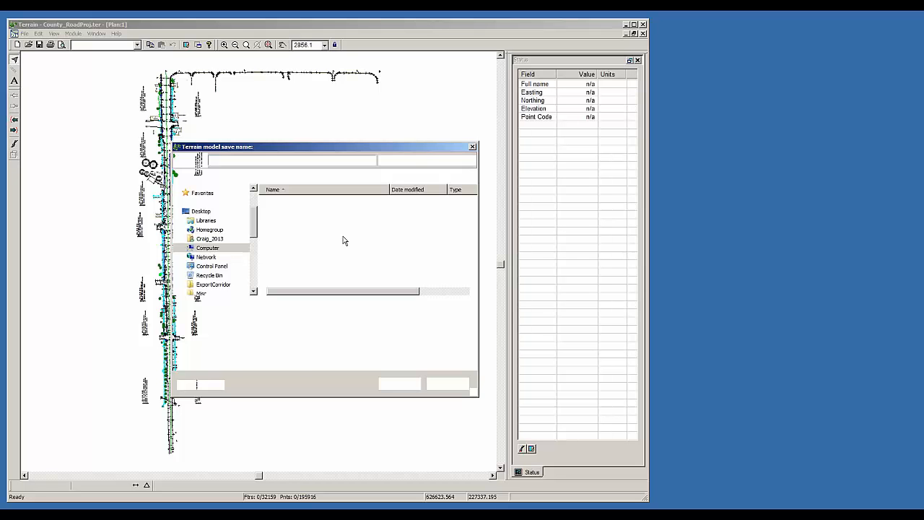
click(401, 384)
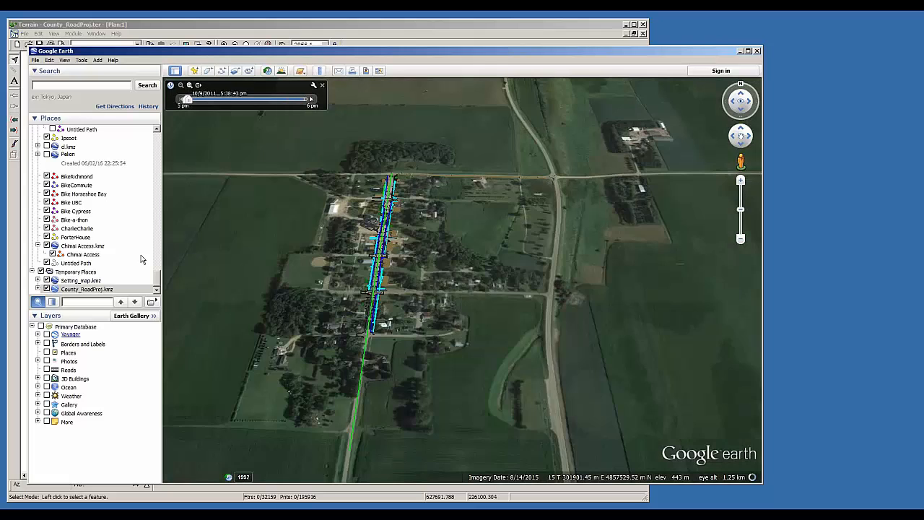
Step: Examine the county road survey on the Google Earth imagery from several angles, then close Google Earth, discarding the temporary places
middle_drag(456, 370, 436, 318)
drag(437, 318, 404, 275)
mouse_move(404, 275)
middle_down()
mouse_move(410, 307)
mouse_move(387, 269)
middle_up()
drag(387, 269, 430, 268)
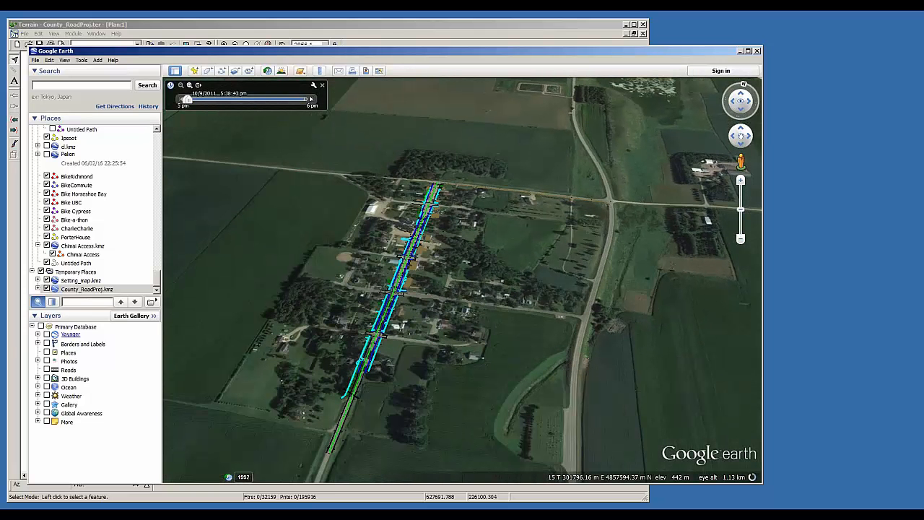
middle_drag(431, 268, 361, 247)
drag(361, 247, 374, 280)
middle_drag(461, 275, 567, 307)
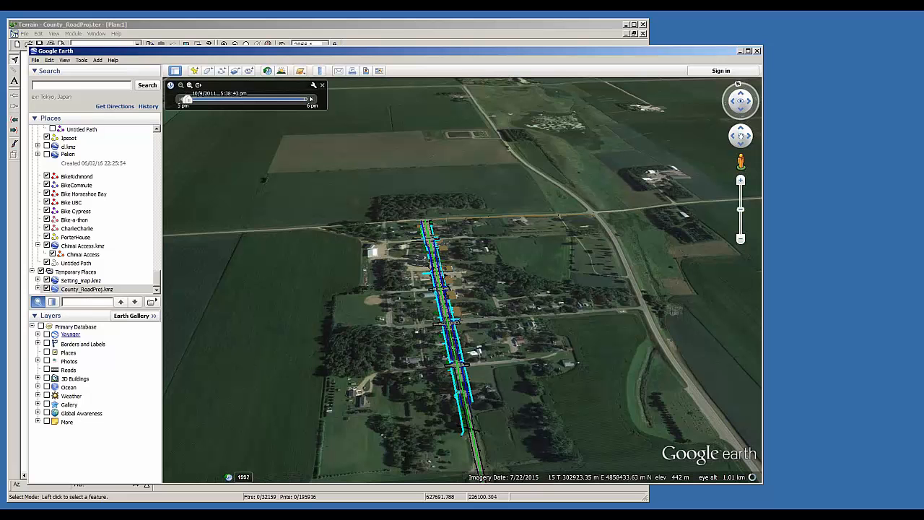
click(757, 51)
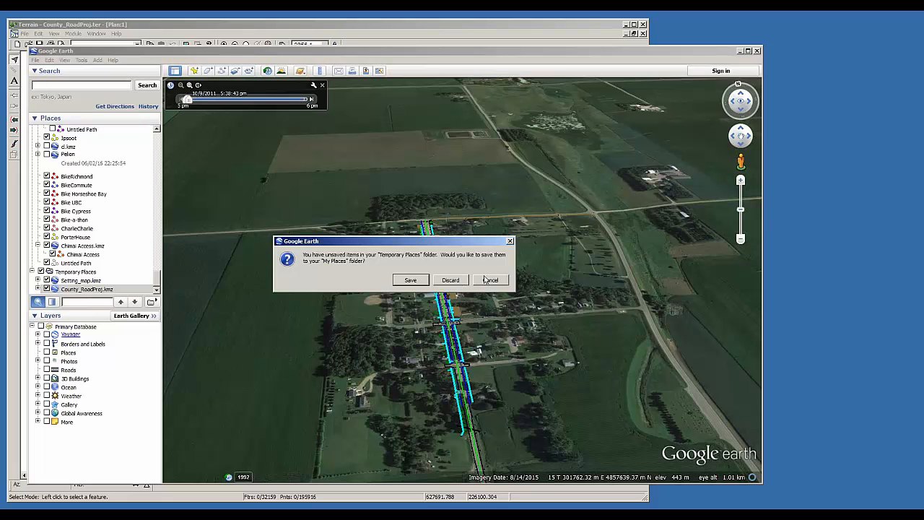
click(450, 280)
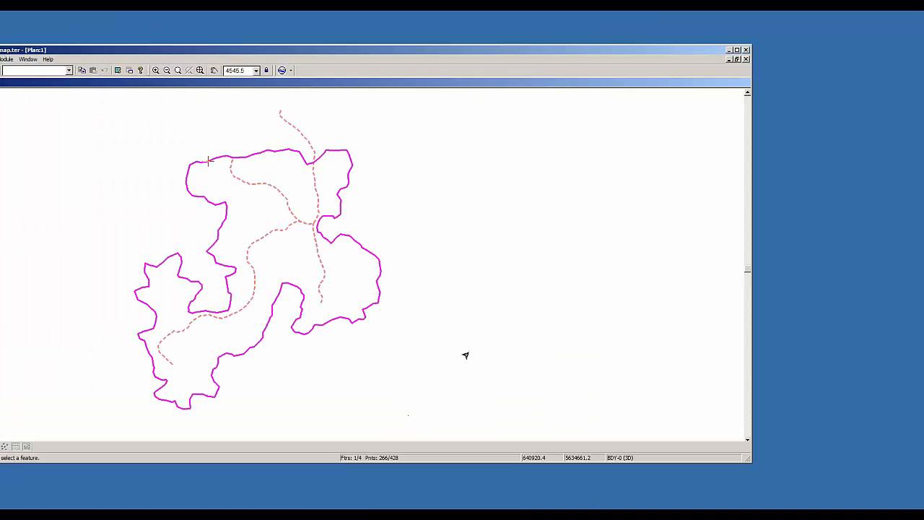
Step: Examine the import projection options for inserting a georeferenced file into the setting map, then cancel the import
middle_drag(409, 223, 463, 216)
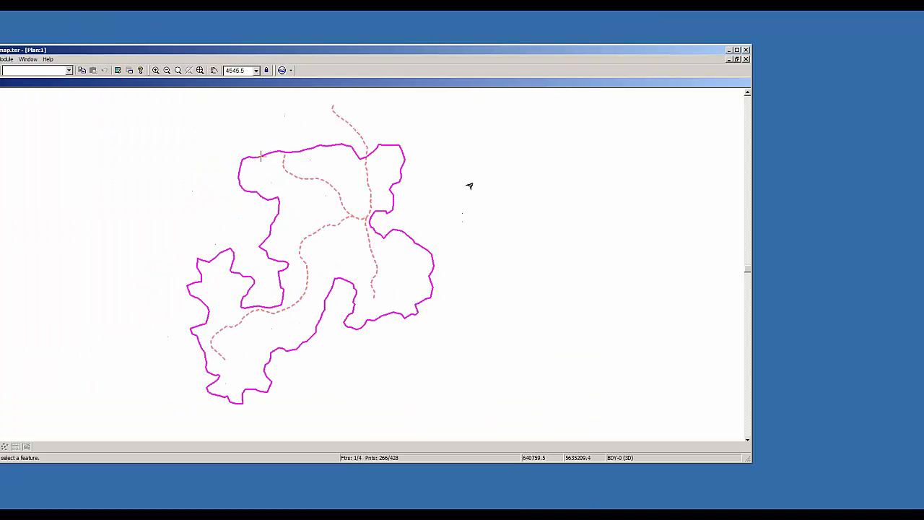
drag(183, 52, 245, 26)
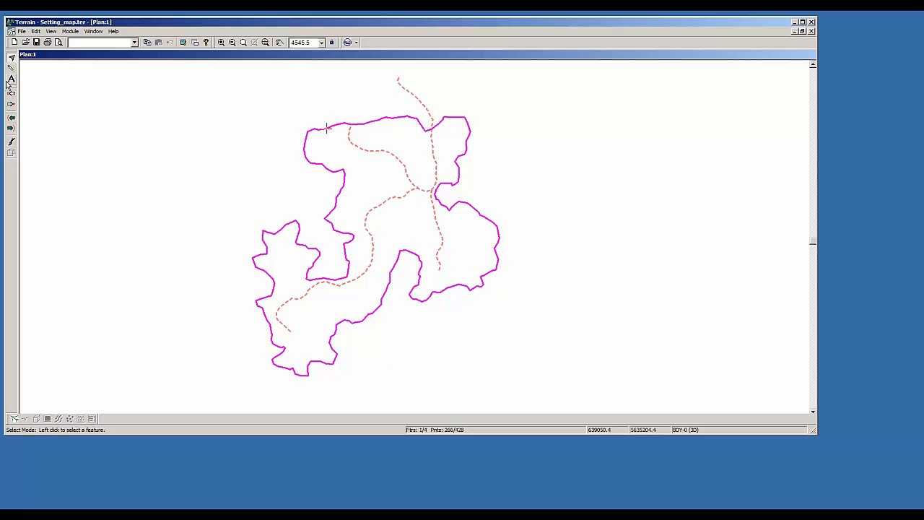
click(23, 33)
click(45, 83)
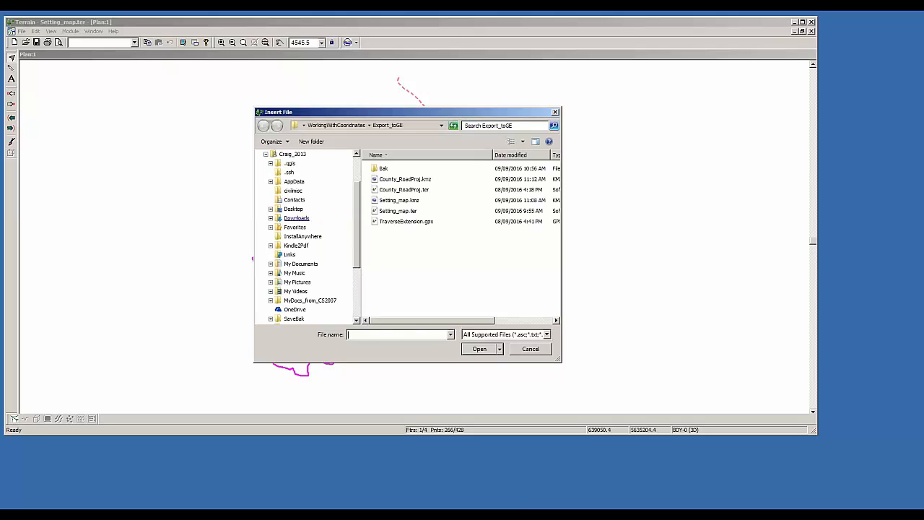
click(477, 351)
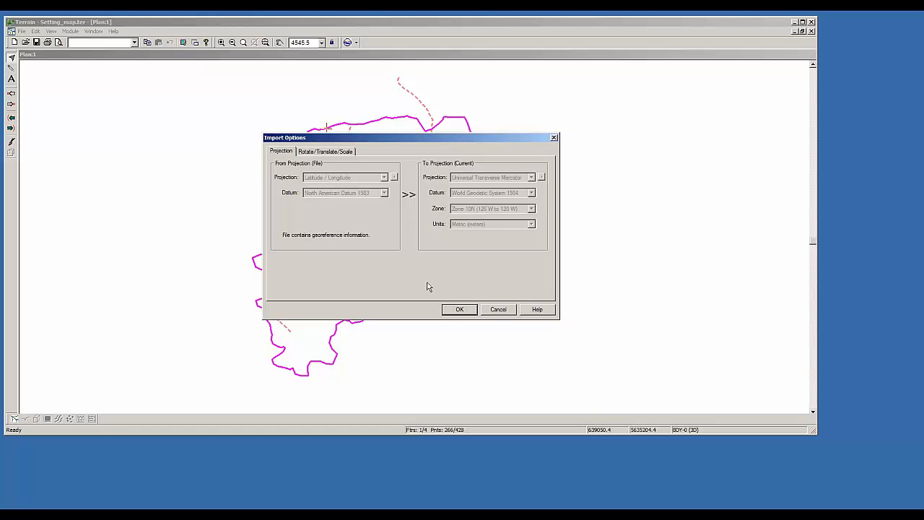
click(498, 308)
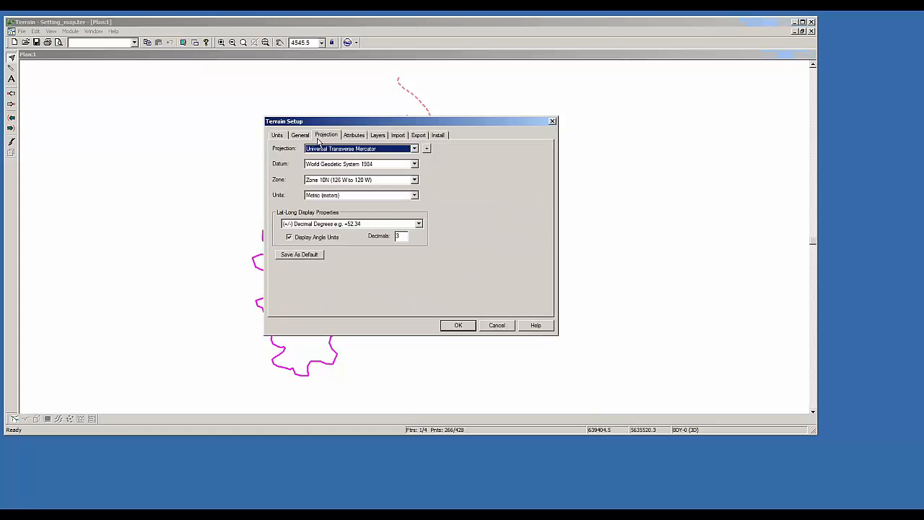
Step: Set the setting map's UTM projection zone to Zone 09N (132 W to 126 W)
click(327, 180)
click(415, 191)
click(364, 188)
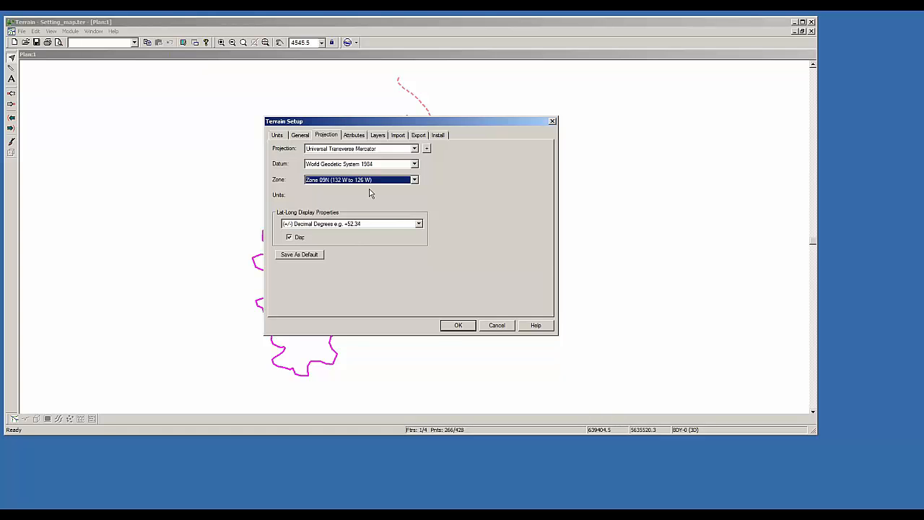
click(458, 324)
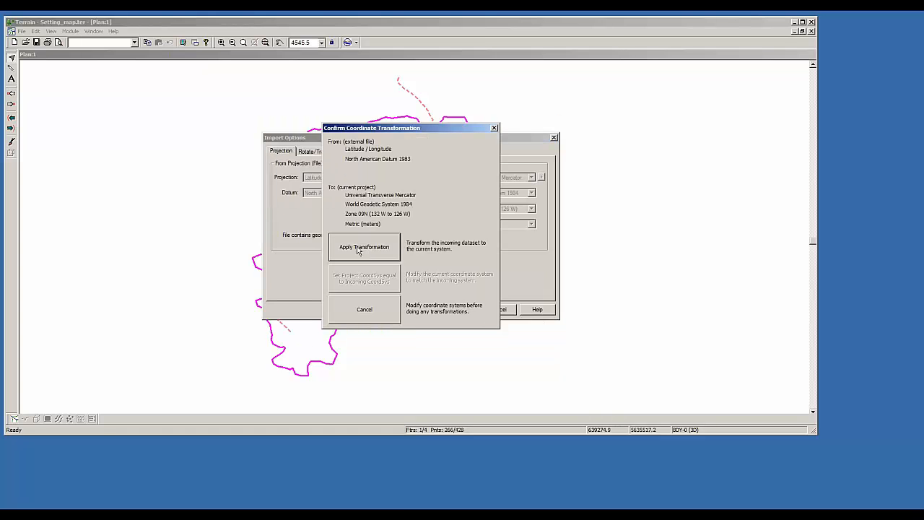
Step: Import the Latitude / Longitude NAD 1983 file with the transformation to the map's UTM system applied, and examine the tracks beside the boundary
click(364, 247)
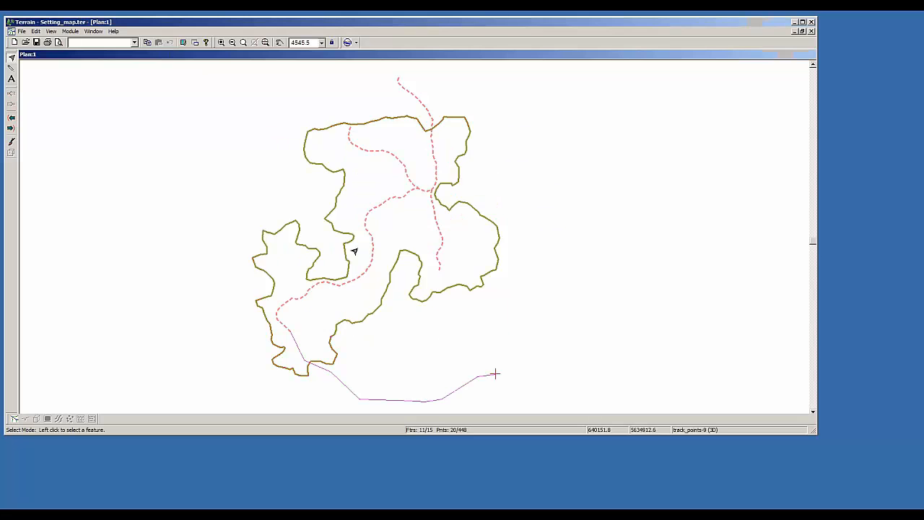
middle_drag(378, 303, 273, 234)
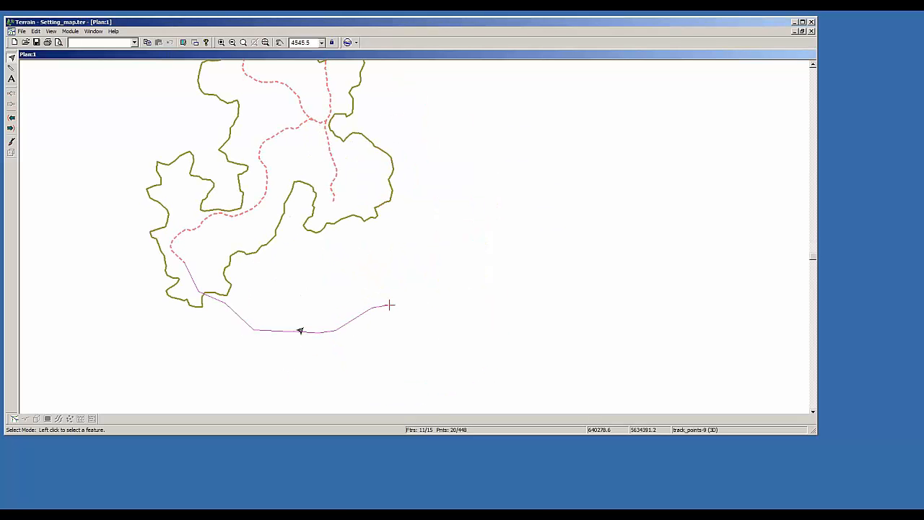
middle_drag(339, 259, 404, 287)
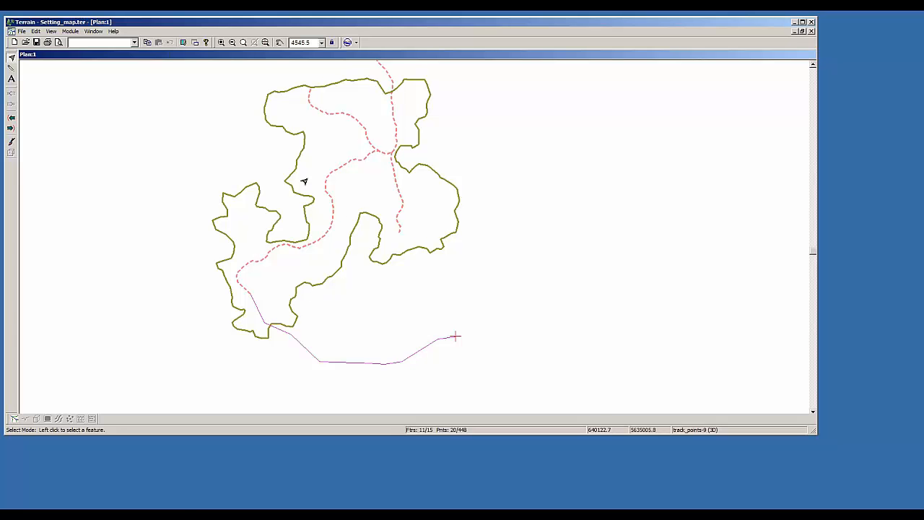
middle_drag(354, 211, 287, 220)
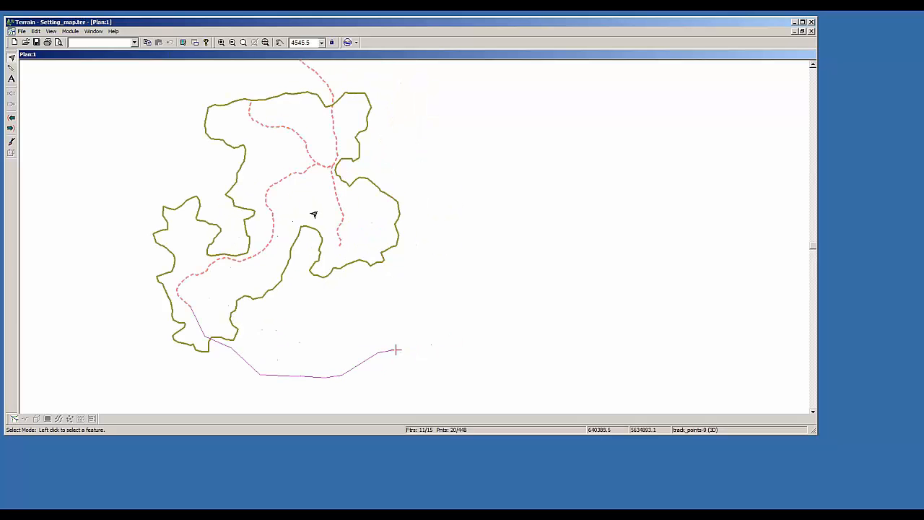
middle_drag(436, 291, 388, 292)
scroll(403, 279, down, 1)
scroll(404, 279, down, 1)
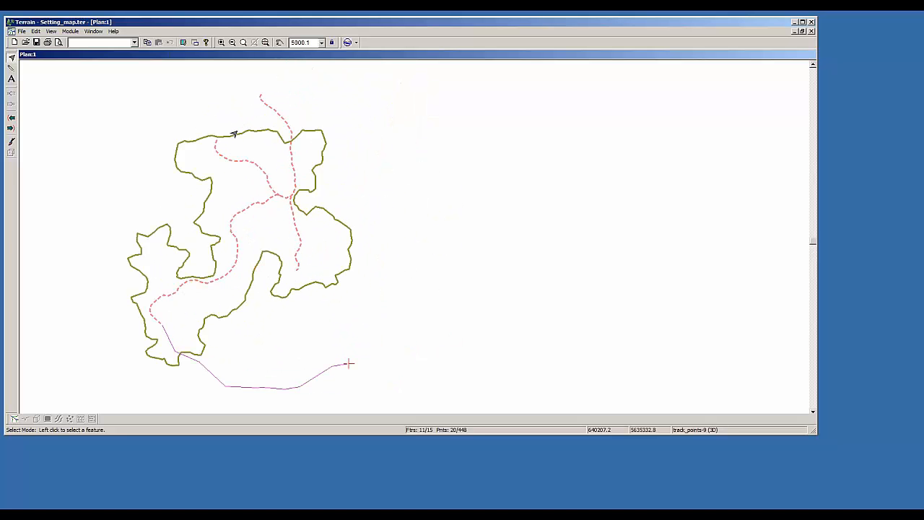
Step: Open the Save As dialog for the setting map, then close it
click(22, 32)
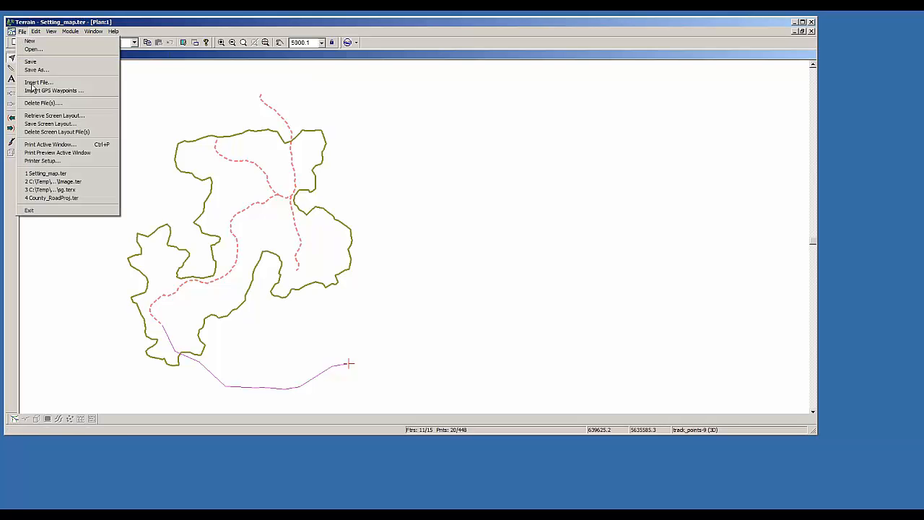
click(36, 69)
click(514, 348)
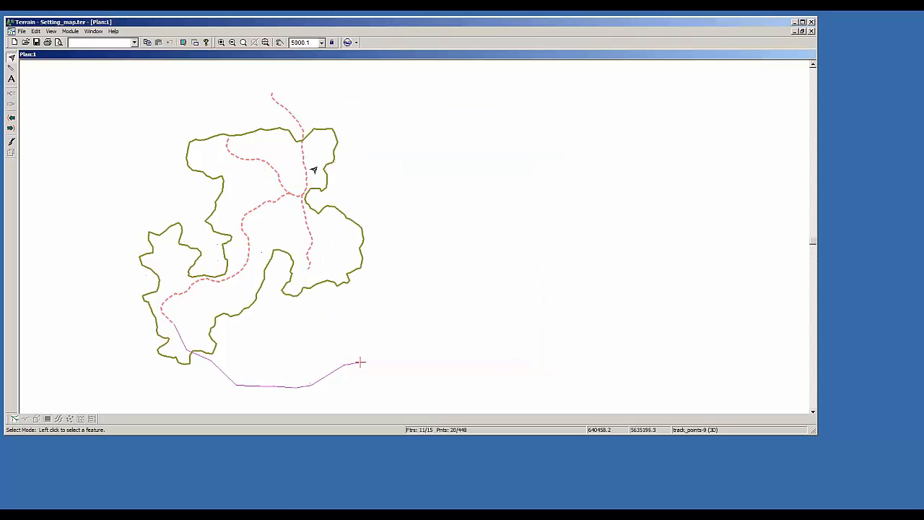
middle_drag(413, 166, 420, 170)
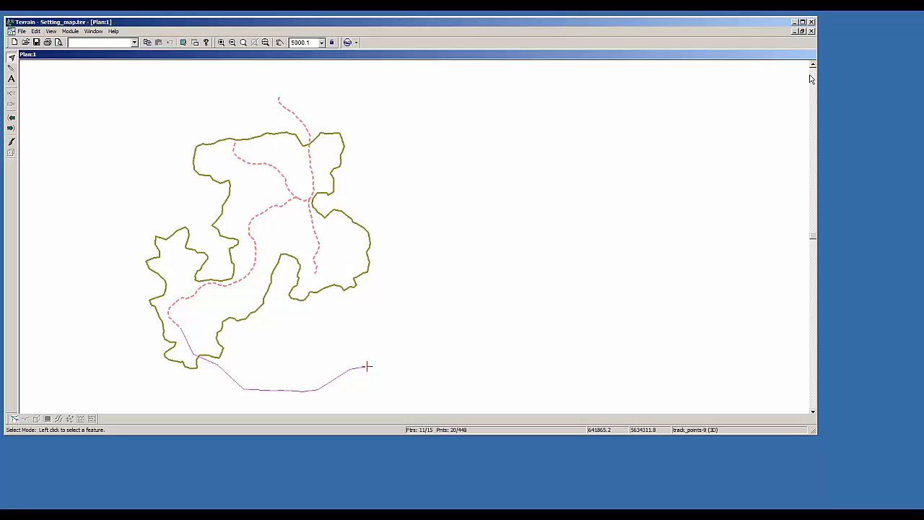
Step: Review the map's projection settings in the Terrain setup, then cancel the setup
click(95, 32)
click(76, 63)
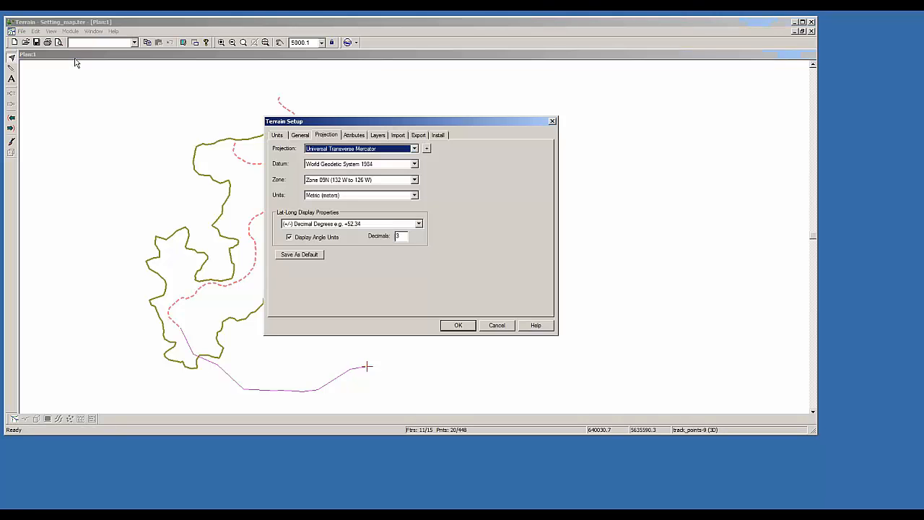
click(496, 325)
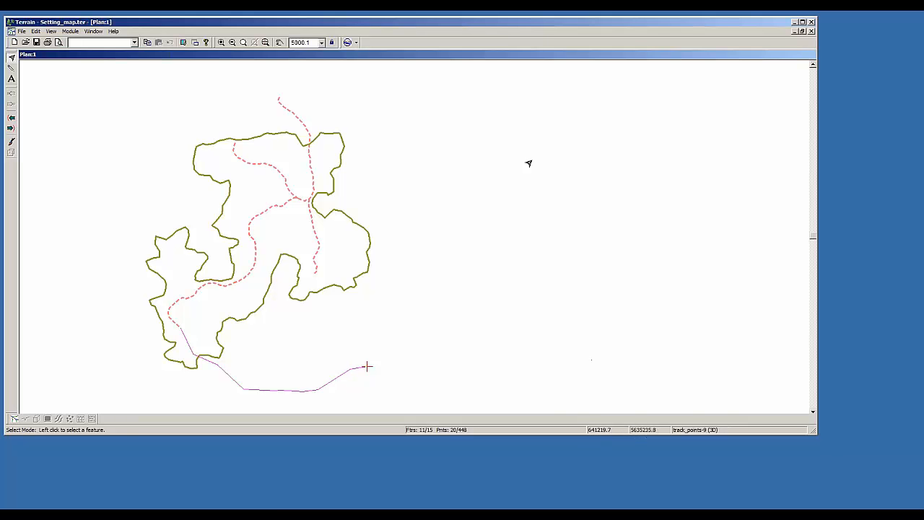
Step: Shrink the Terrain window's width, extend its height slightly and reposition it so the whole window is on screen
drag(506, 22, 425, 23)
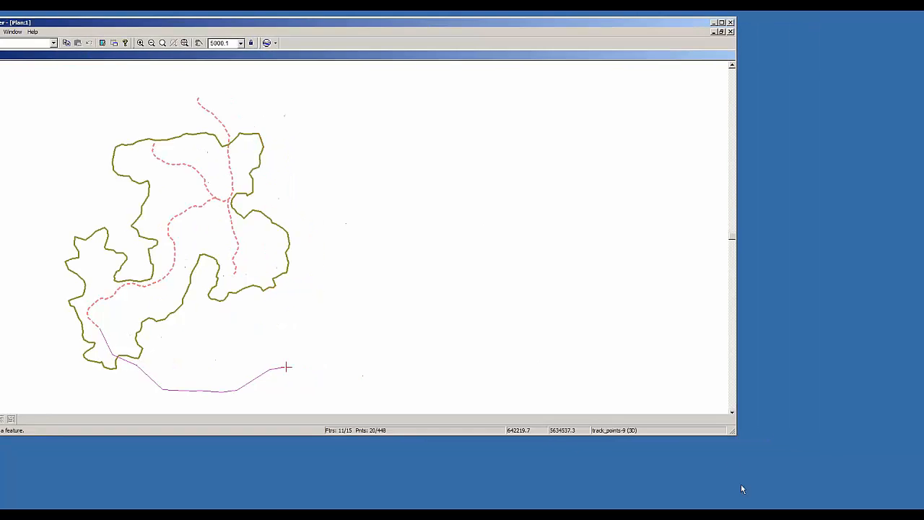
drag(733, 435, 632, 450)
drag(232, 28, 317, 25)
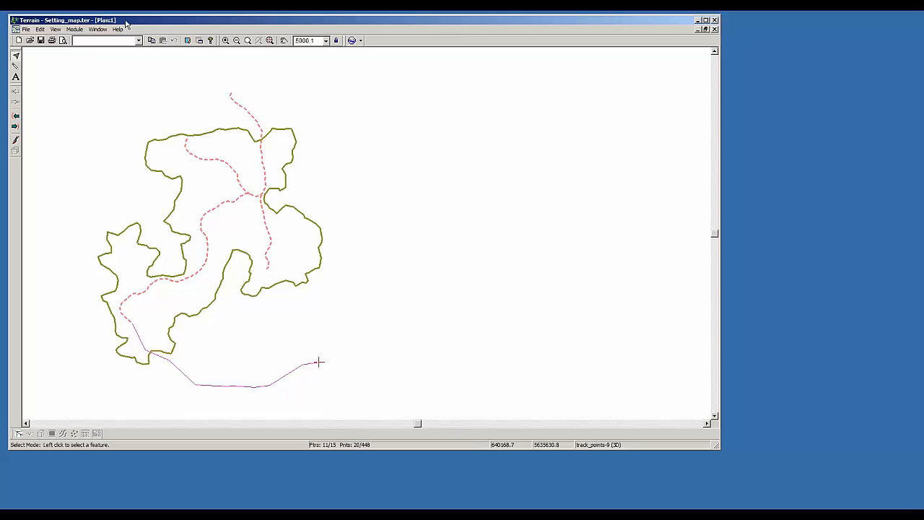
Step: Open a Points window for the setting map
click(96, 29)
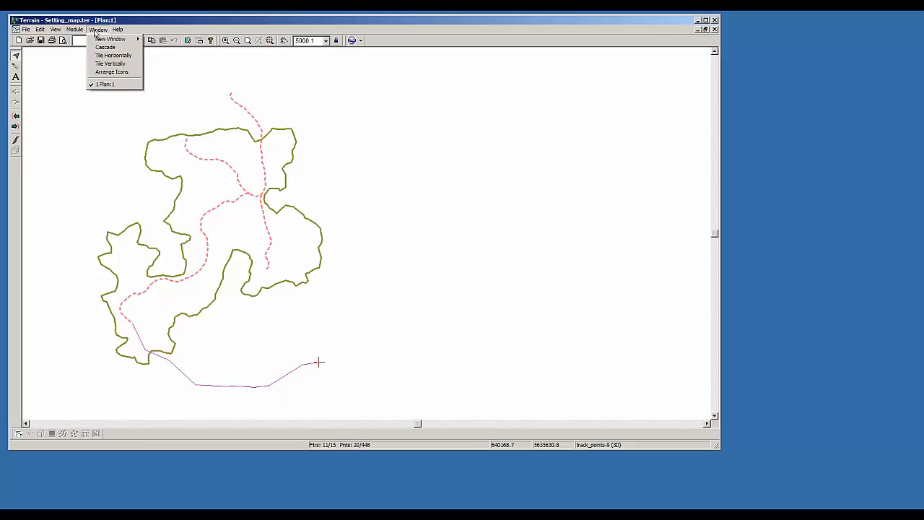
mouse_move(108, 39)
mouse_move(156, 47)
click(196, 63)
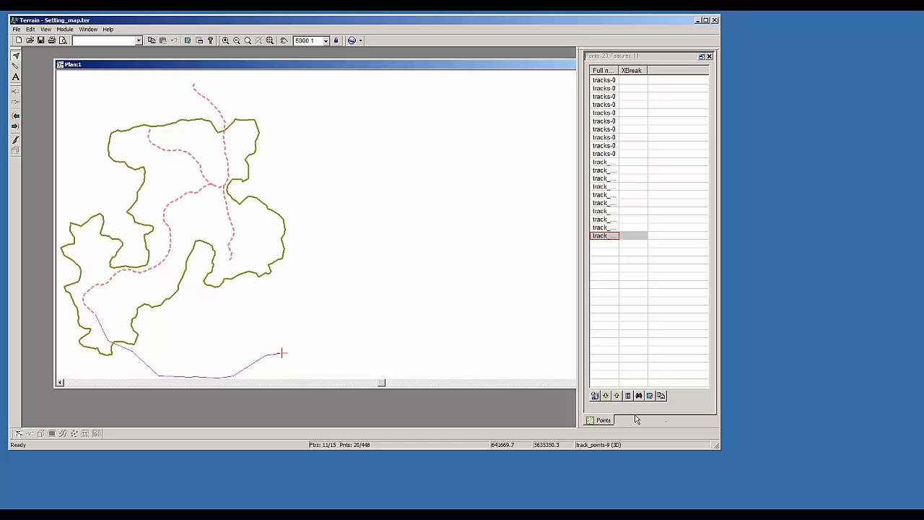
Step: Add the Easting, Northing and Elevation coordinate fields to the Points window's selected fields
click(649, 397)
click(343, 272)
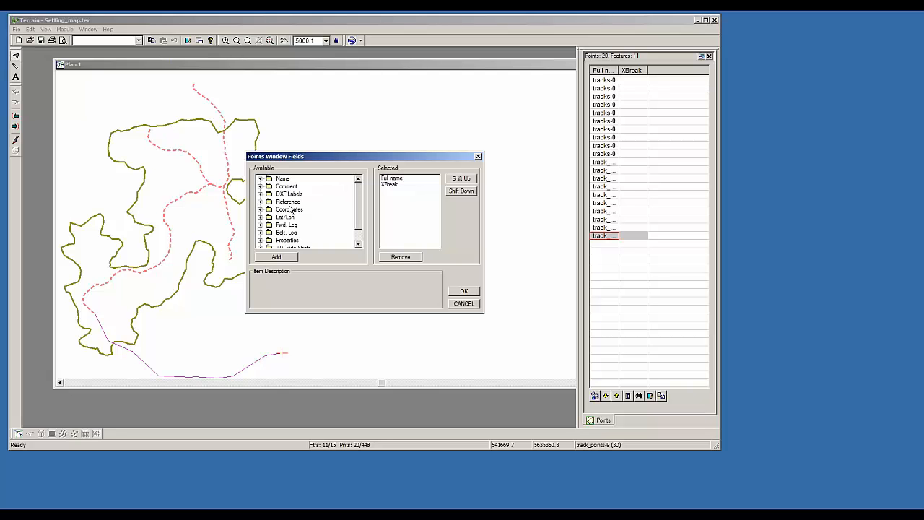
click(259, 209)
click(293, 217)
double_click(293, 225)
click(296, 232)
double_click(298, 232)
Step: Add the Latitude and Longitude fields to the Points window's selected fields
click(261, 210)
click(260, 217)
click(294, 224)
double_click(293, 226)
double_click(298, 232)
Step: Remove the XBreak field from the Points window and accept the field selection
click(390, 184)
click(414, 257)
click(464, 292)
click(410, 252)
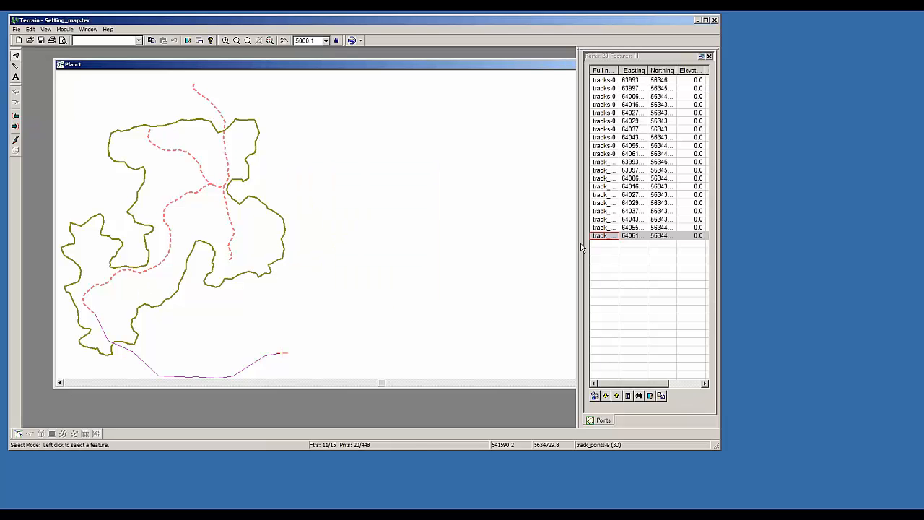
Step: Widen the Points window and its Full name column to fit the added coordinate columns
drag(580, 247, 519, 240)
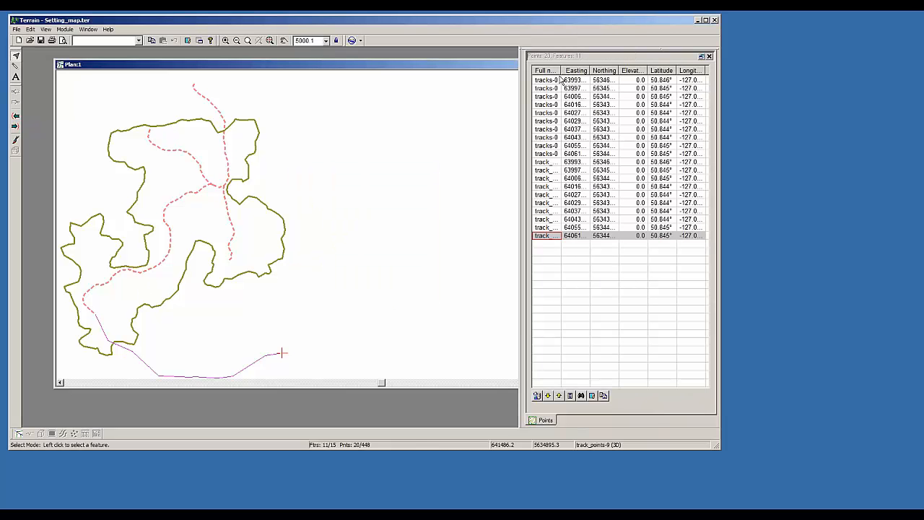
drag(560, 70, 496, 72)
Step: Select all features on the plan and list their points in the Points window
scroll(374, 220, down, 1)
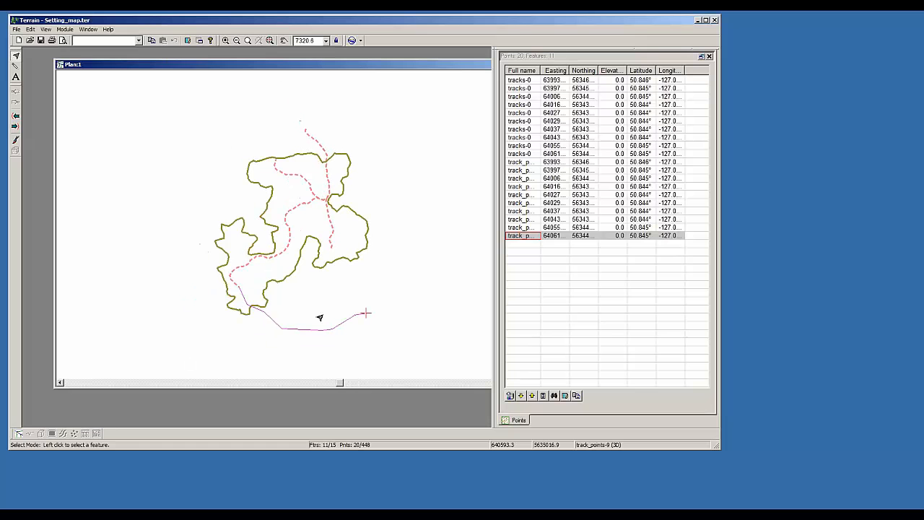
drag(184, 124, 395, 357)
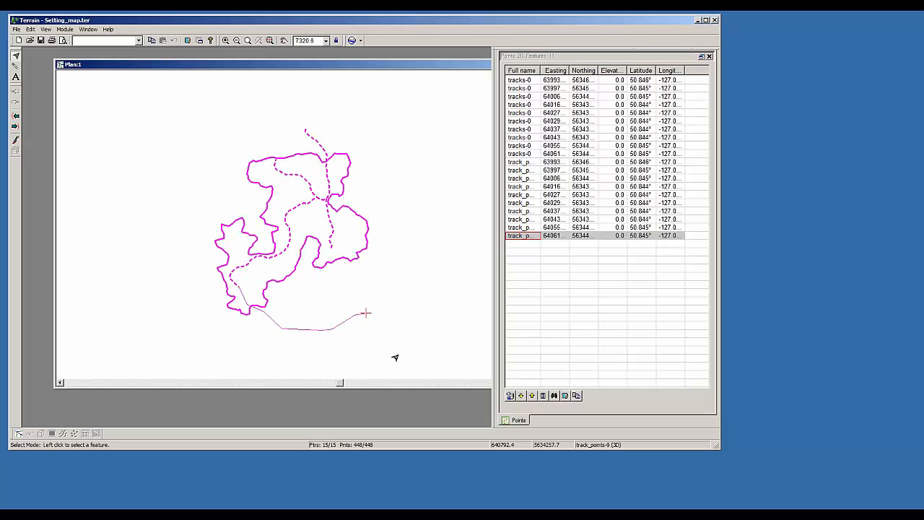
click(510, 396)
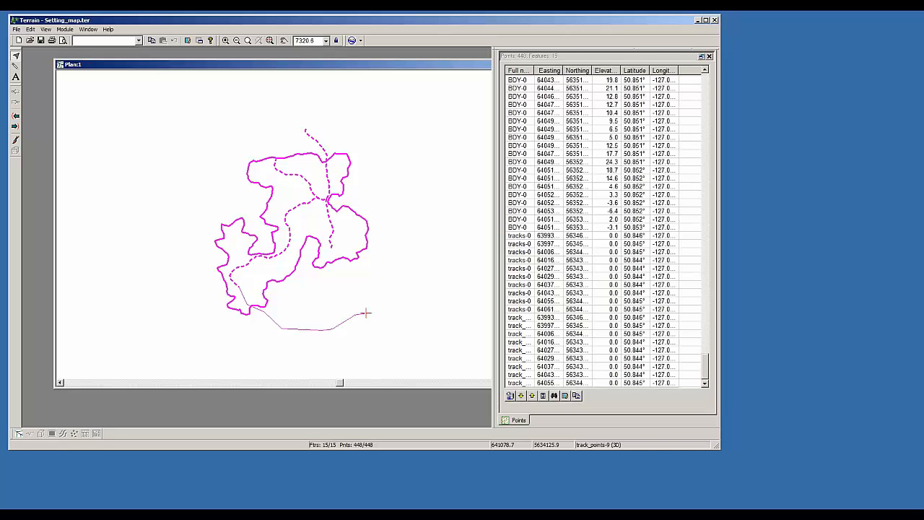
Step: Browse the track and boundary points with a wider Full name column, then sort the point list by Northing
drag(534, 70, 554, 73)
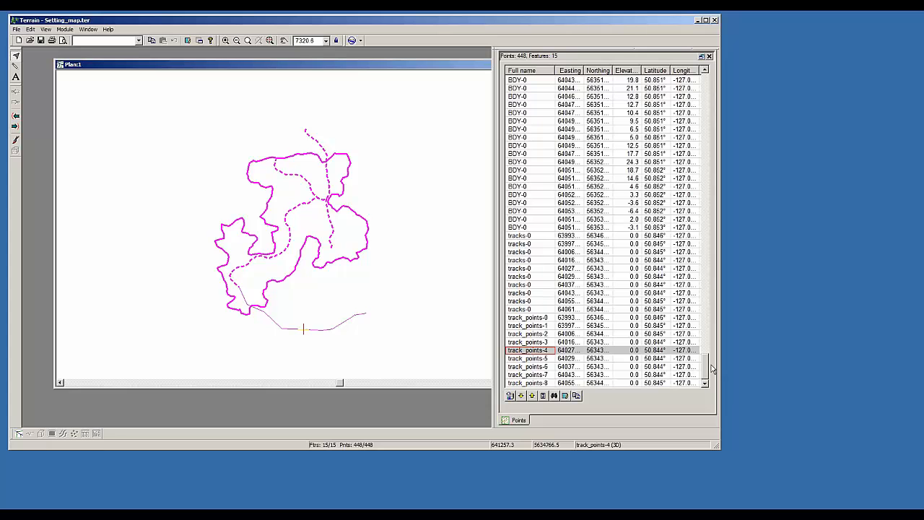
scroll(706, 370, up, 2)
drag(706, 370, 706, 288)
click(538, 205)
click(529, 108)
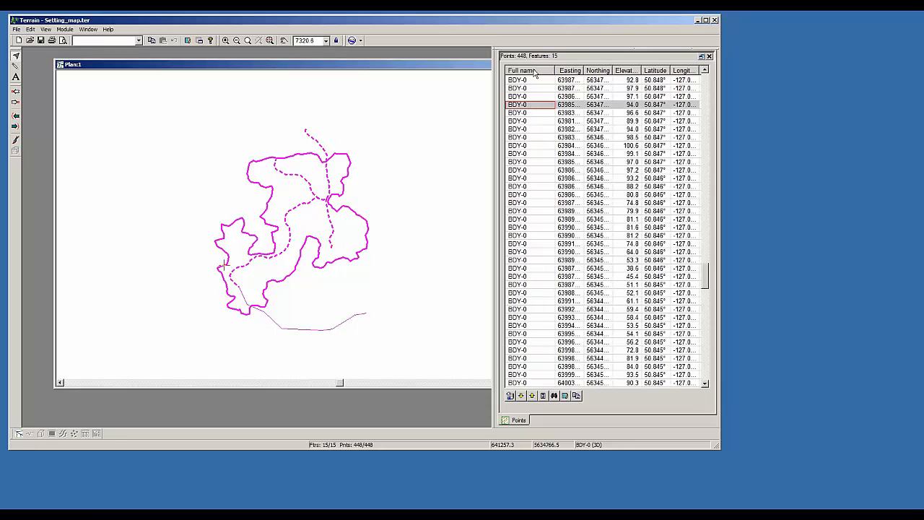
drag(556, 71, 542, 71)
click(582, 70)
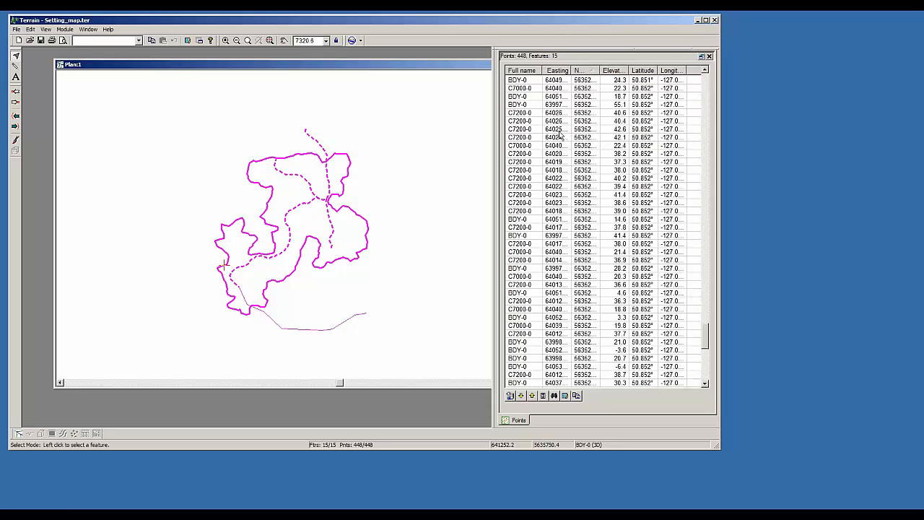
Step: Maximize the plan window beside the point list and move the Terrain window down slightly
click(65, 28)
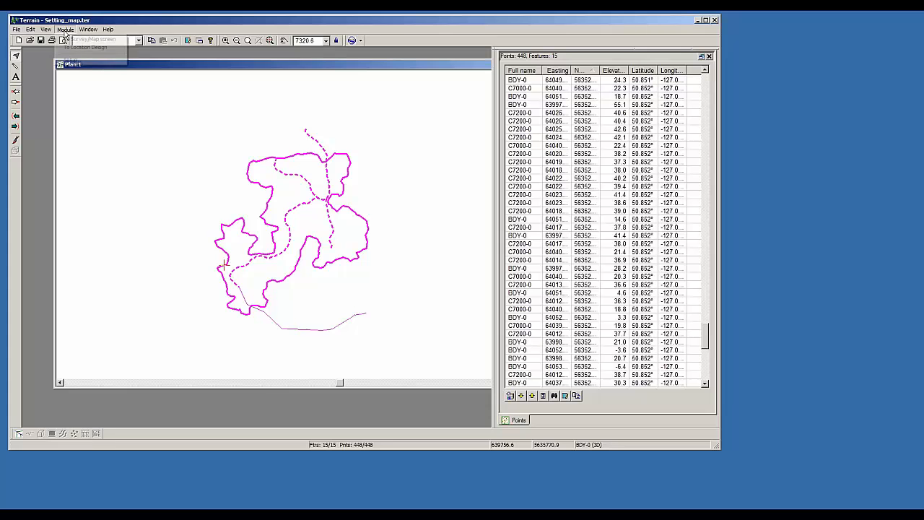
click(325, 67)
drag(322, 68, 301, 65)
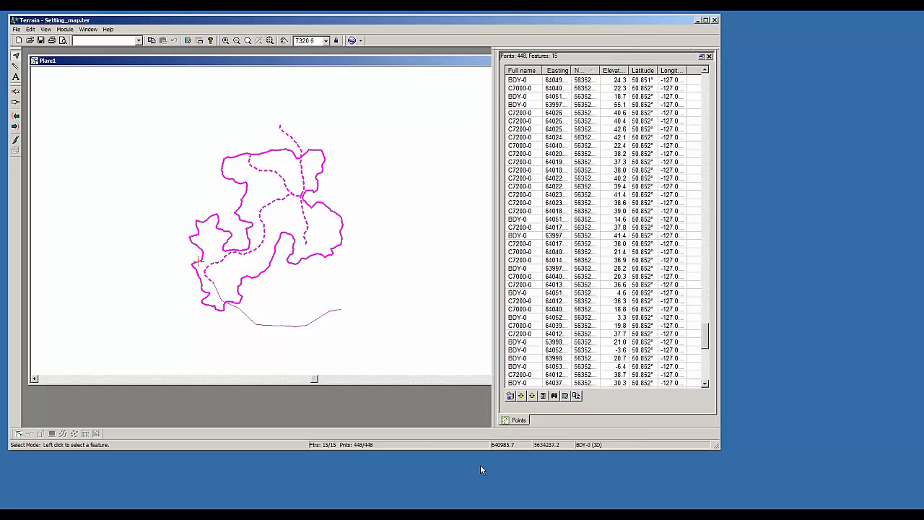
double_click(276, 62)
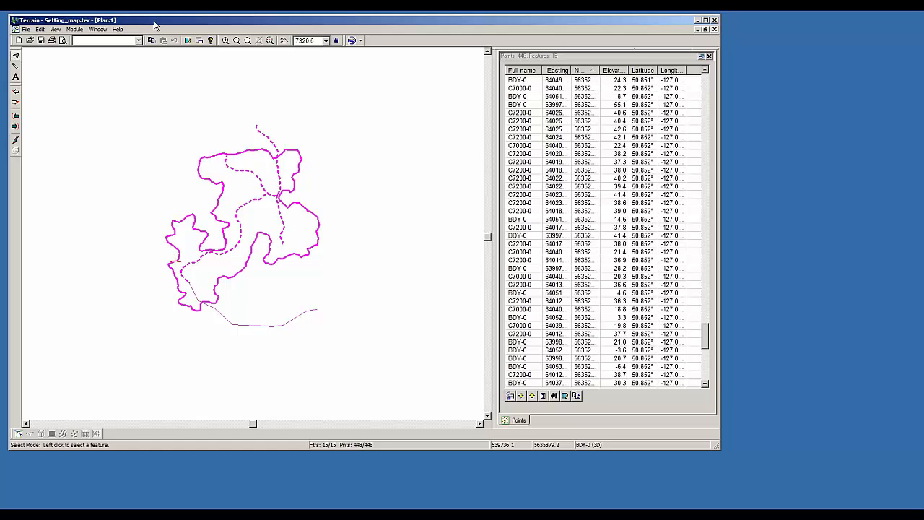
drag(154, 24, 153, 30)
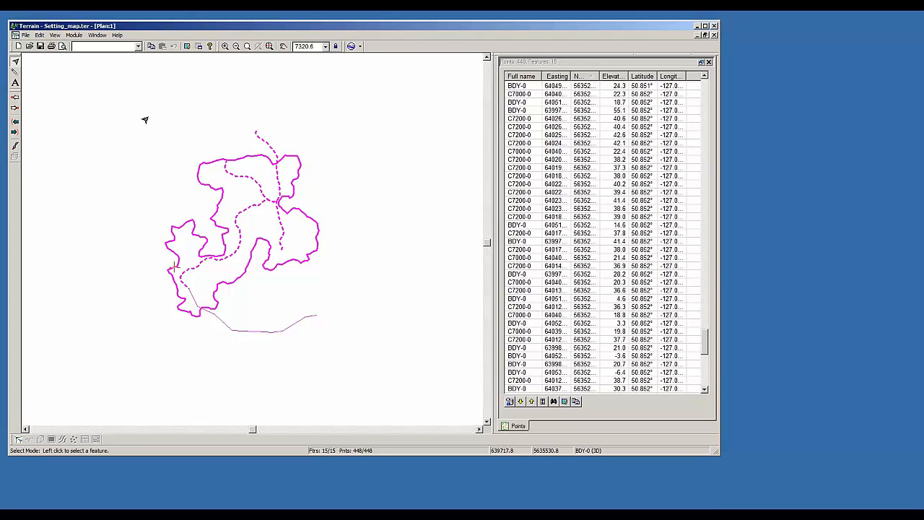
Step: Select all features on the plan and open the Coordinate Transformation options for them
drag(62, 91, 369, 373)
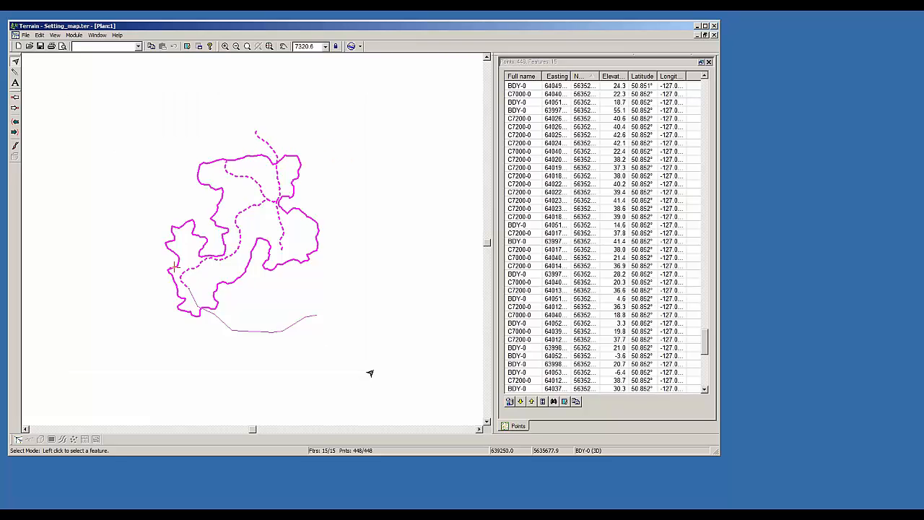
click(39, 35)
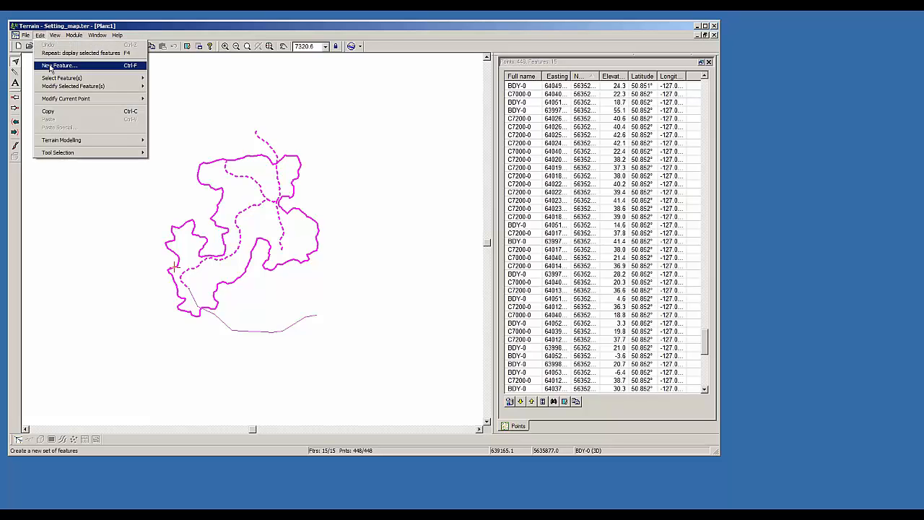
mouse_move(55, 87)
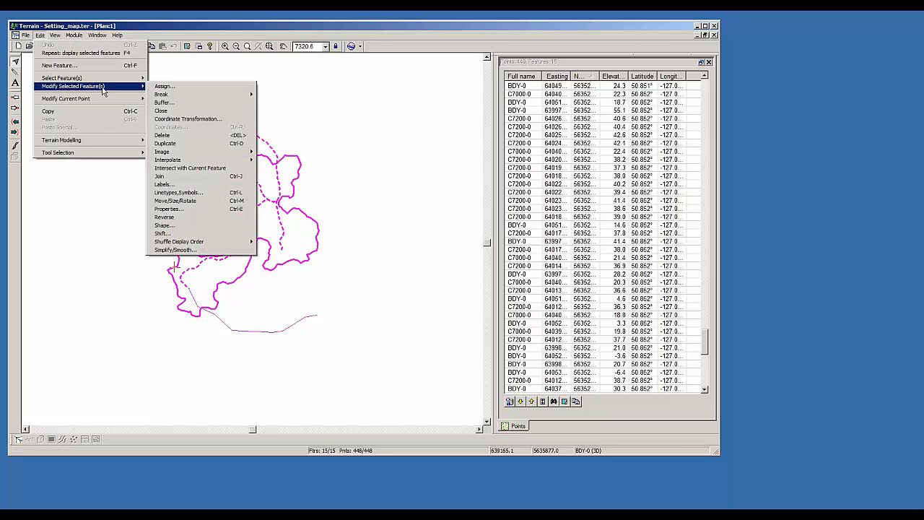
click(190, 120)
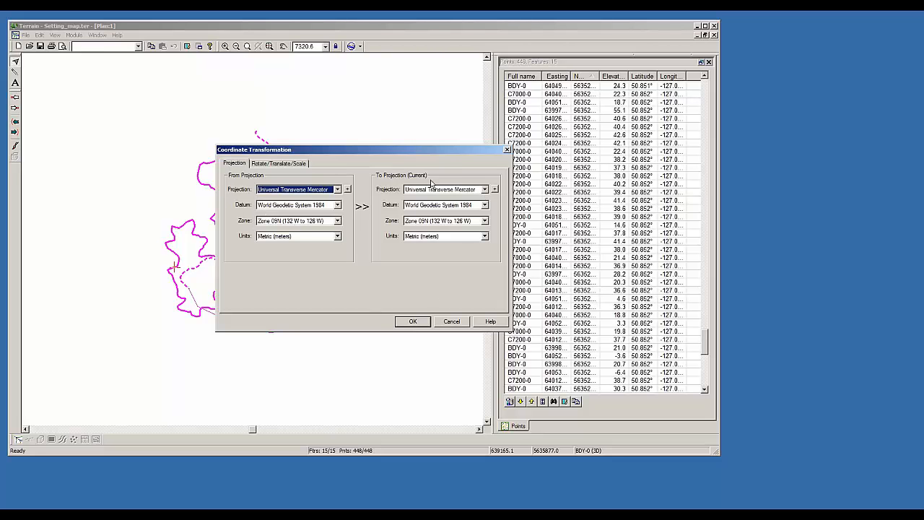
Step: Set the target projection to NAD83 / BC Albers from EPSG code 3005 and apply the transformation to the selected features
click(495, 190)
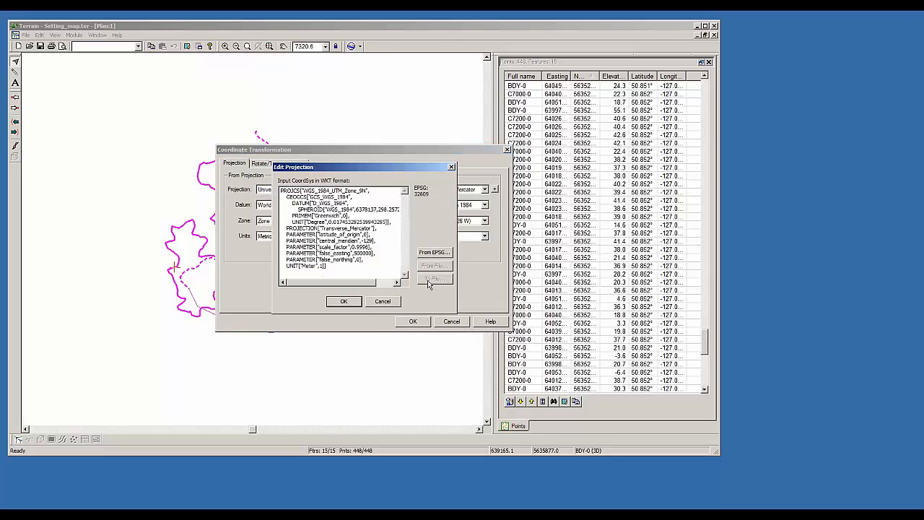
click(433, 254)
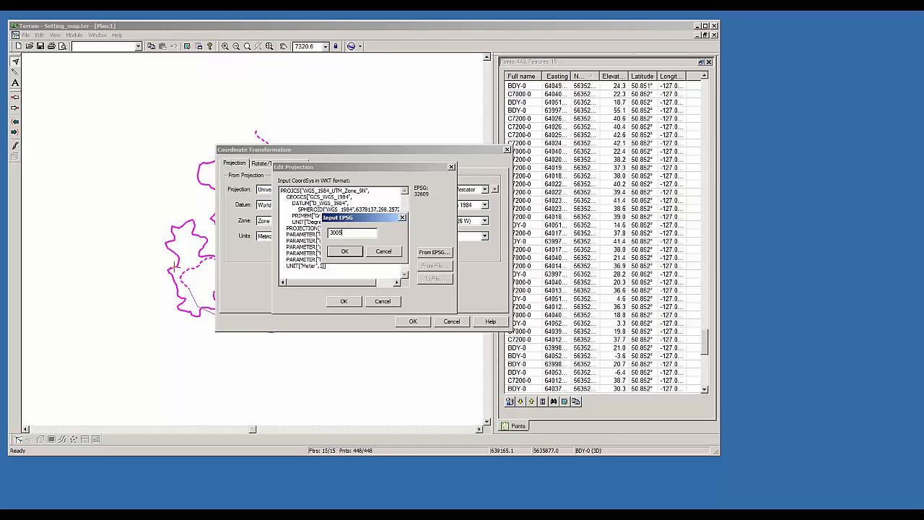
click(344, 251)
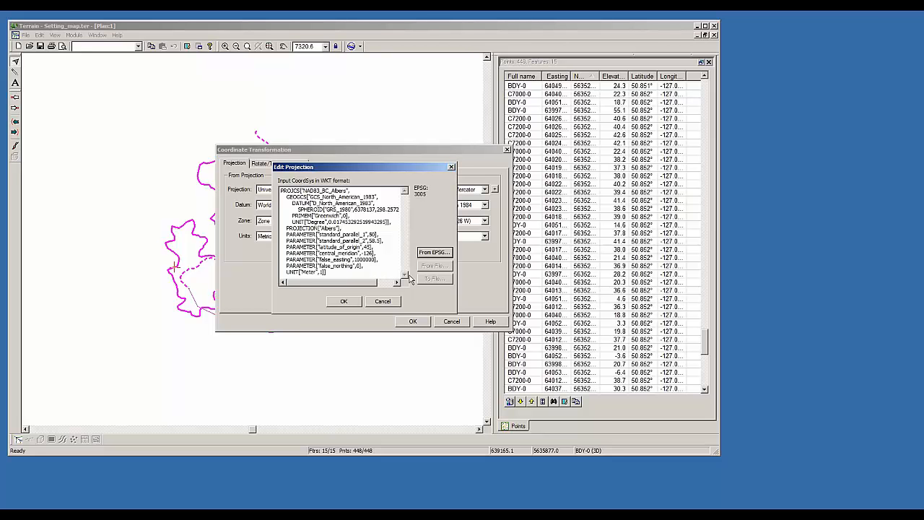
click(345, 303)
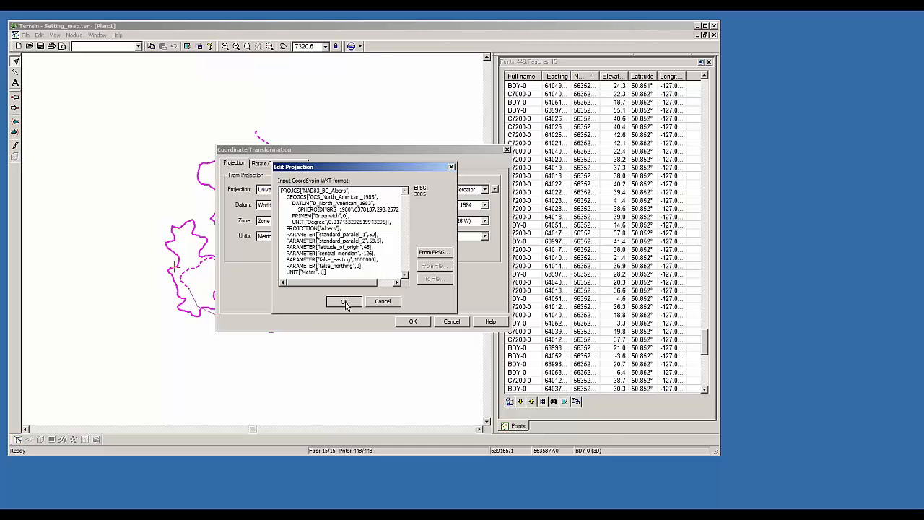
click(345, 304)
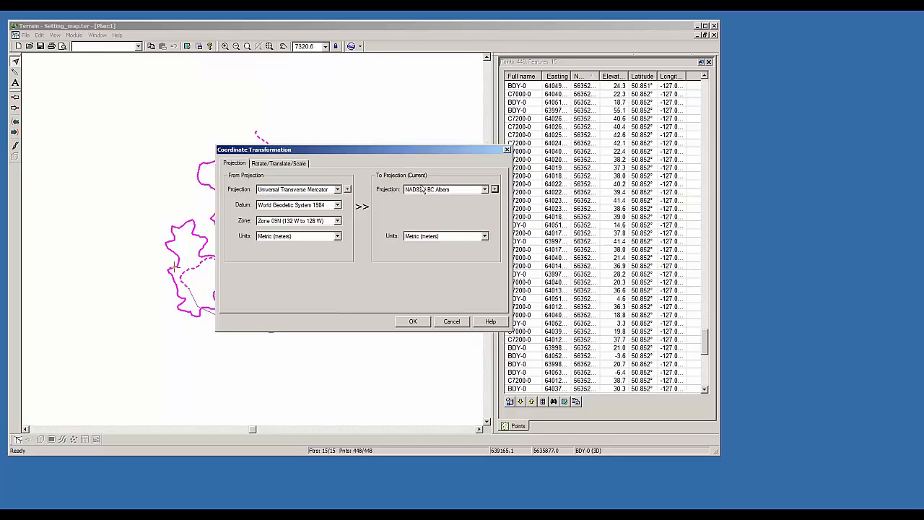
click(408, 327)
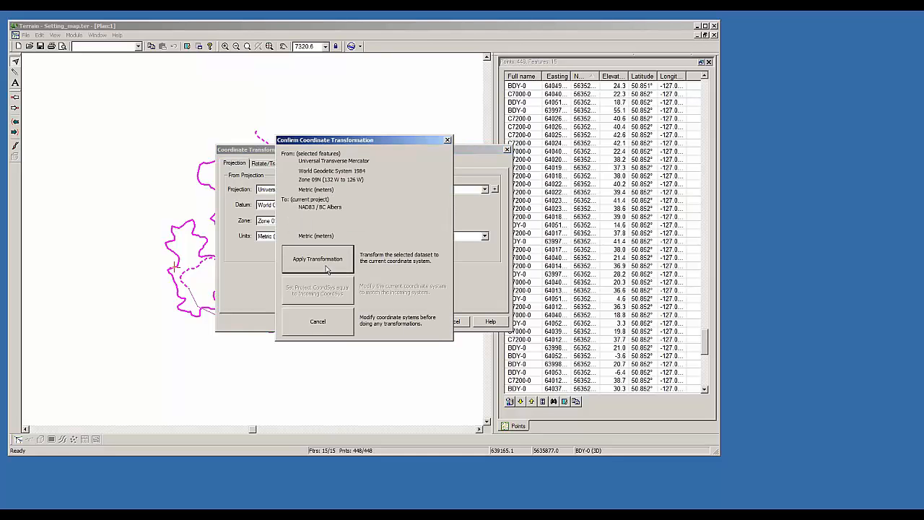
click(306, 259)
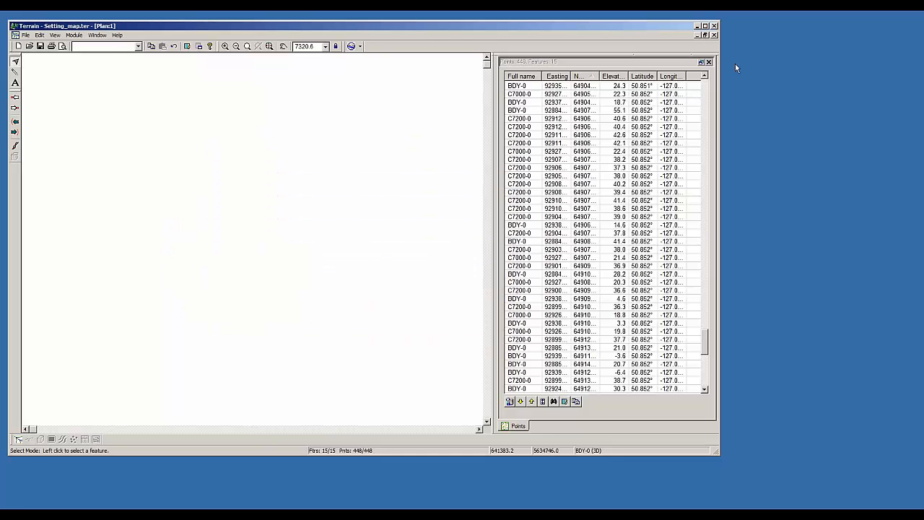
Step: Widen the Easting and Northing columns in the point list and reposition the transformed features in the plan view
drag(574, 75, 643, 74)
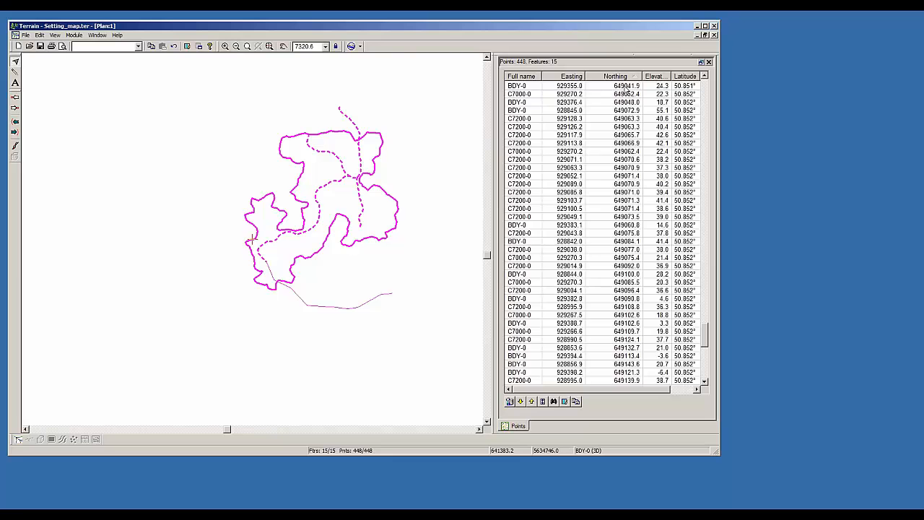
middle_drag(410, 131, 339, 149)
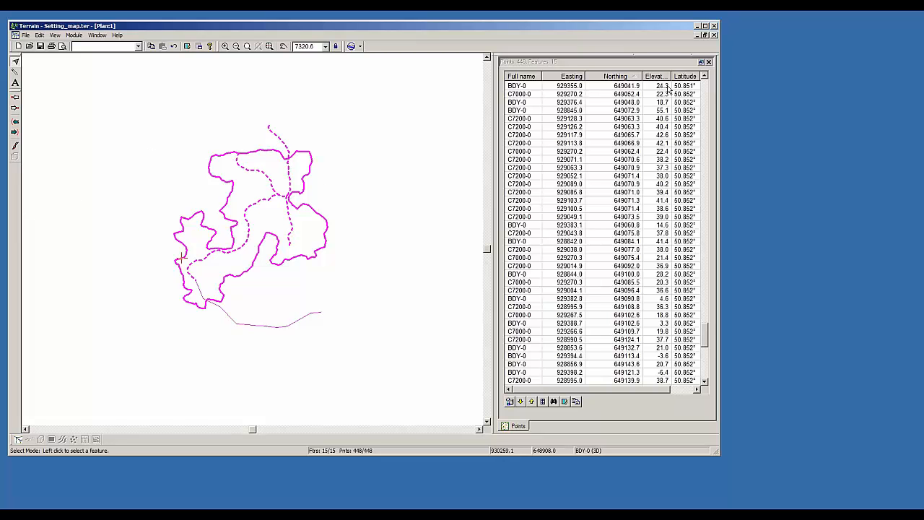
drag(643, 78, 618, 77)
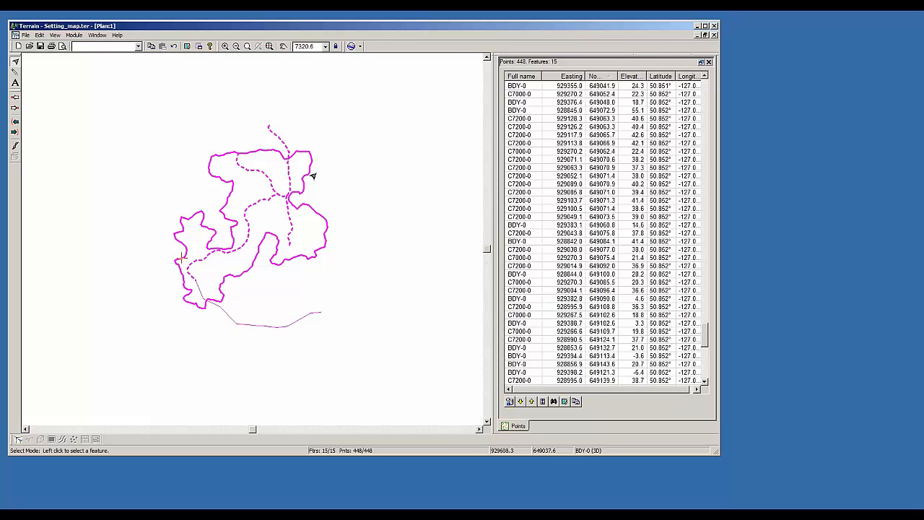
middle_drag(152, 118, 123, 119)
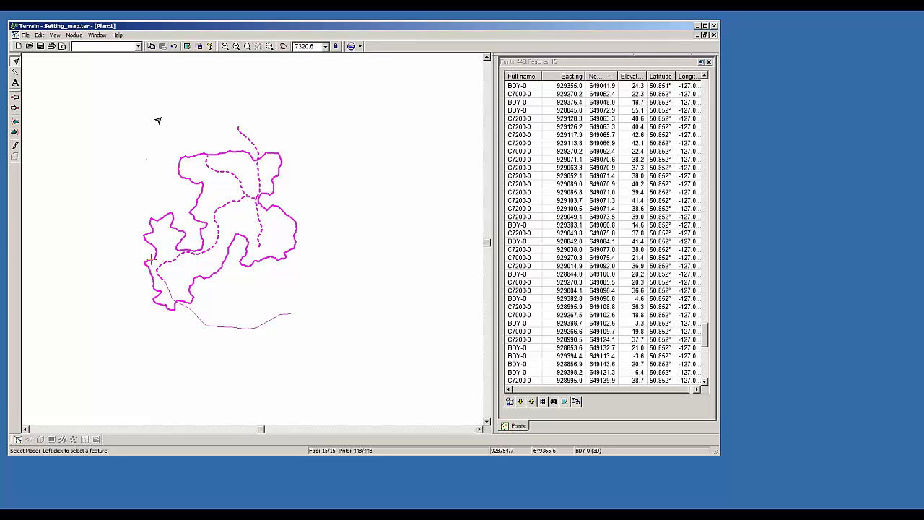
Step: Save the transformed plan as the Google Earth file Setting_map.kmz and open it in Google Earth
click(25, 35)
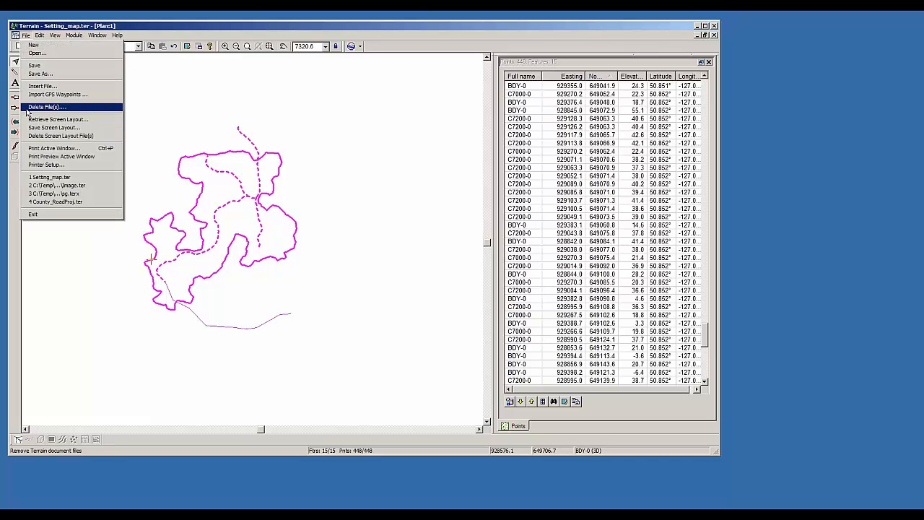
click(49, 76)
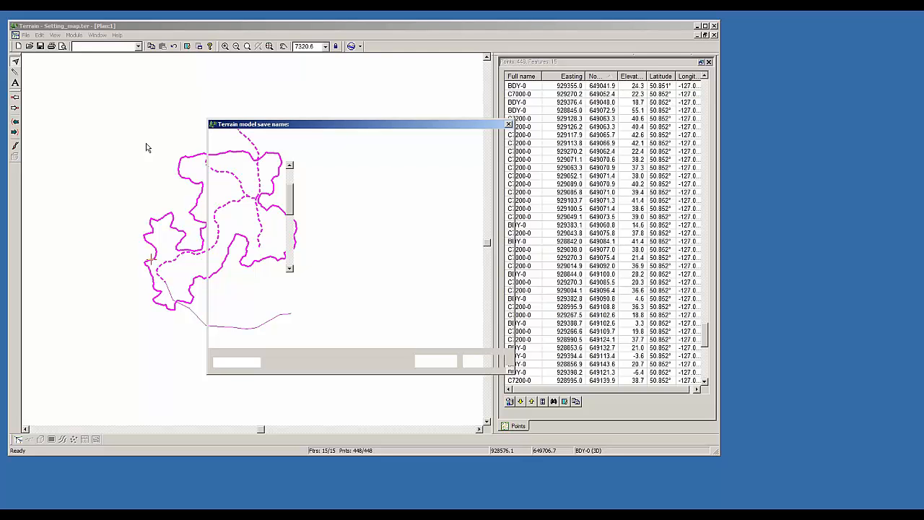
click(435, 359)
click(361, 270)
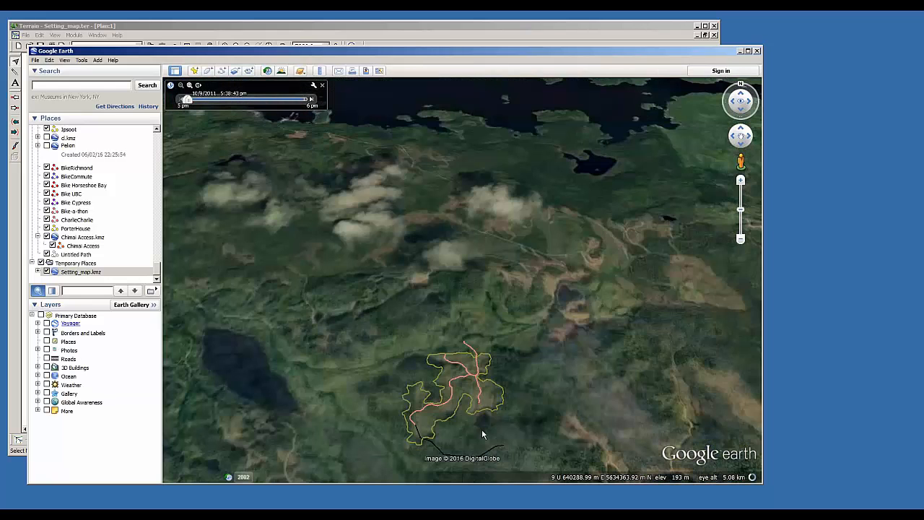
Step: Examine the exported boundary and roads against the imagery in Google Earth, and minimize Google Earth
scroll(534, 423, down, 3)
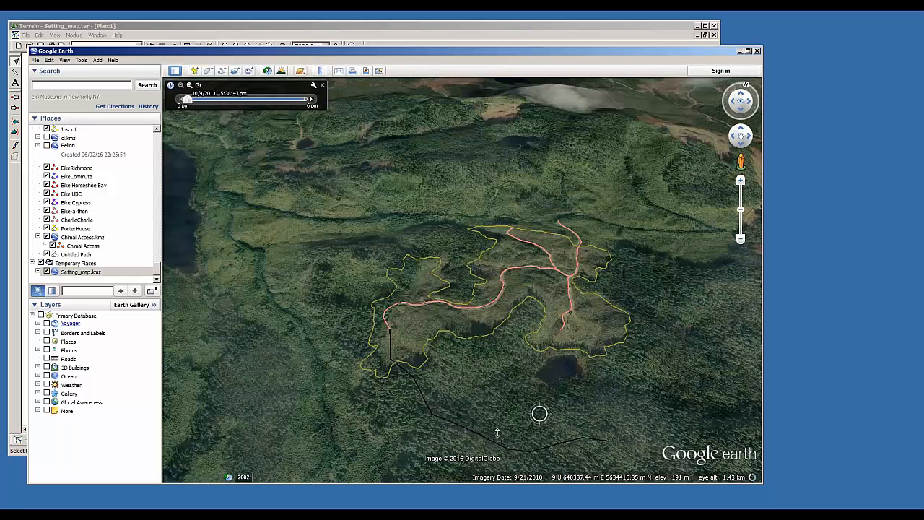
middle_drag(496, 432, 434, 368)
scroll(535, 398, down, 2)
scroll(550, 349, up, 2)
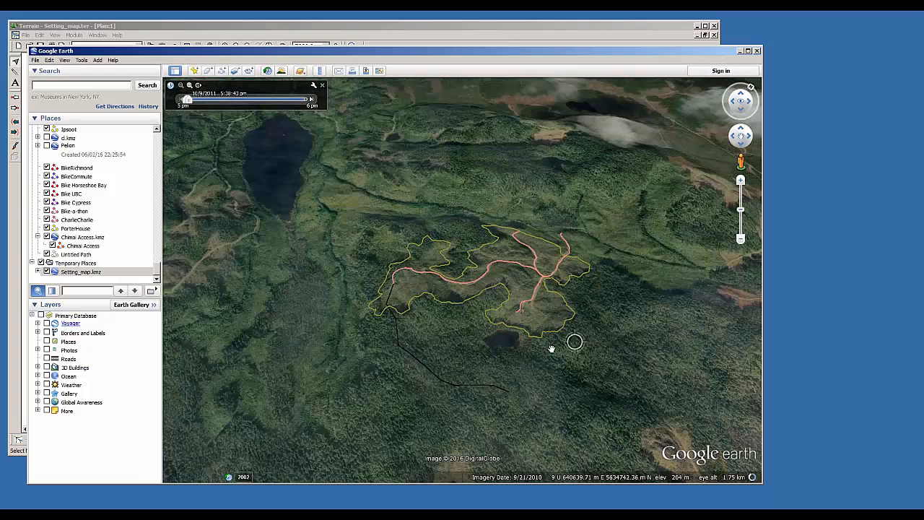
scroll(550, 348, up, 2)
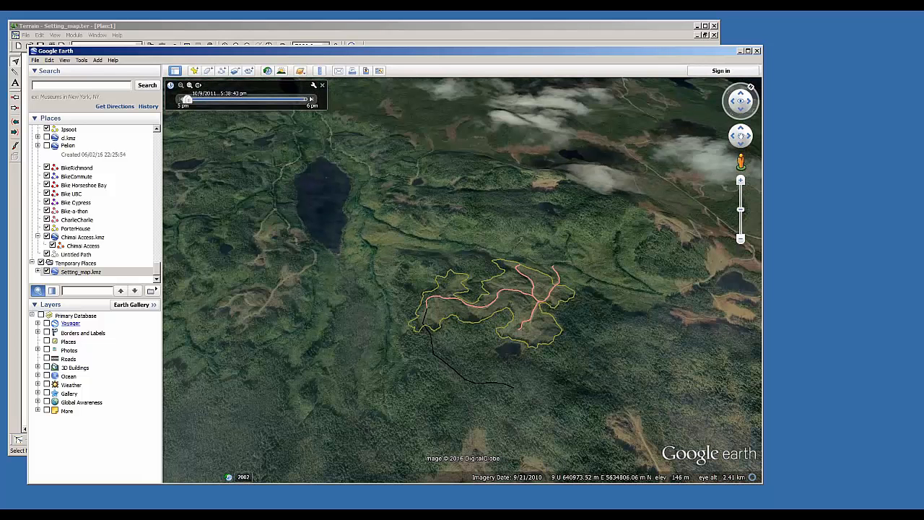
drag(603, 390, 581, 354)
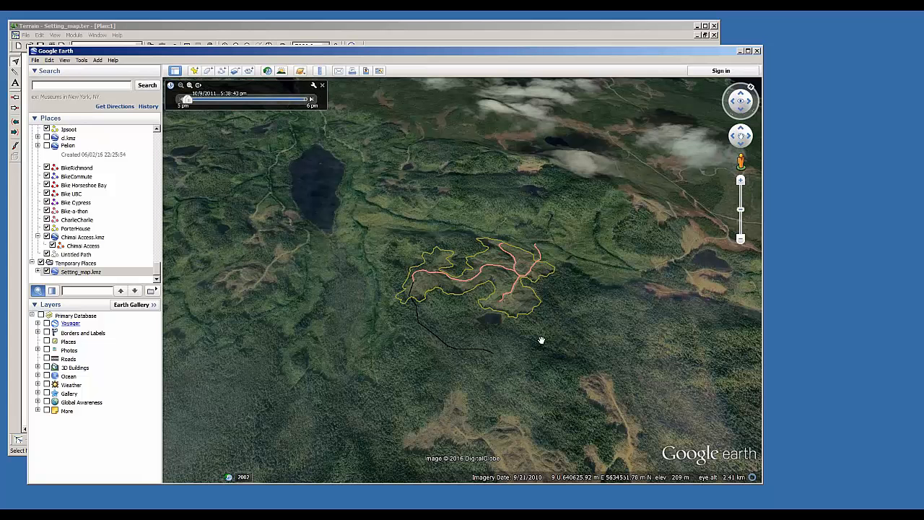
drag(581, 338, 570, 349)
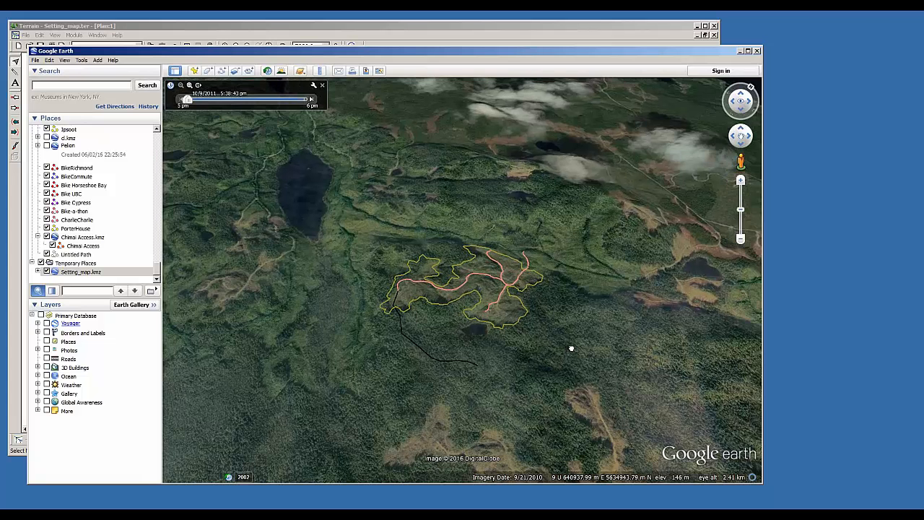
drag(552, 231, 680, 198)
click(740, 51)
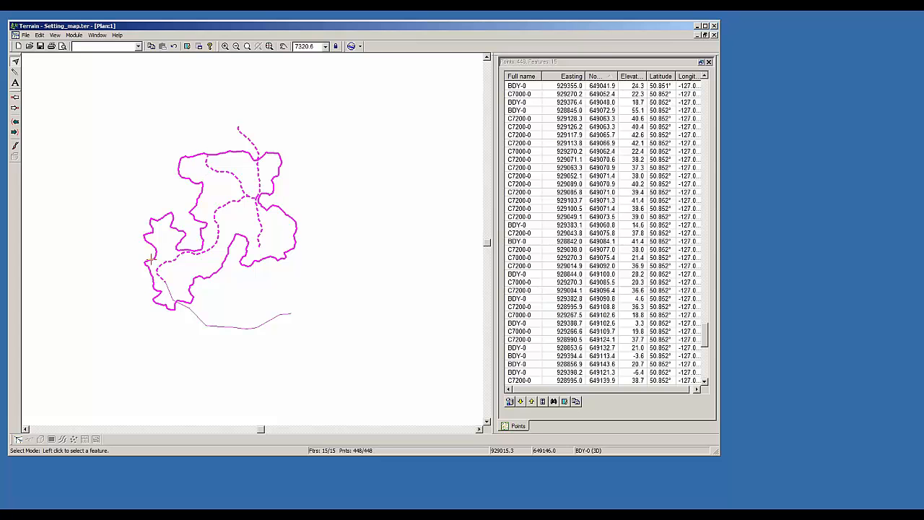
Step: Select the long C7000-0 road on the plan and open its Feature Coordinates list
click(208, 153)
middle_drag(288, 207, 307, 205)
scroll(178, 120, up, 2)
middle_drag(189, 116, 165, 118)
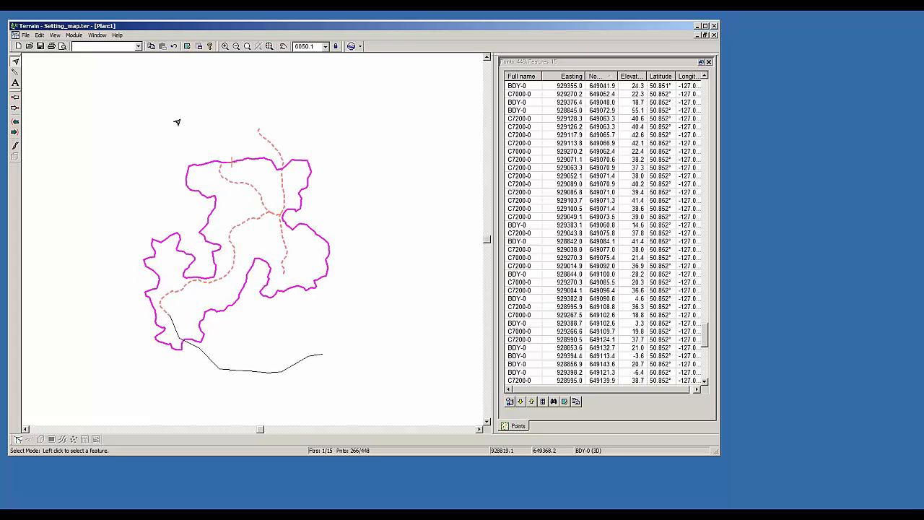
click(240, 227)
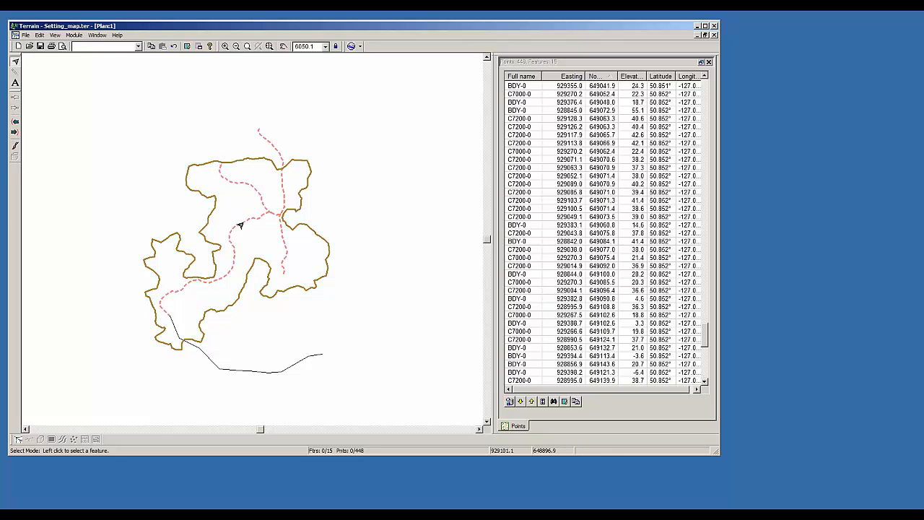
click(245, 221)
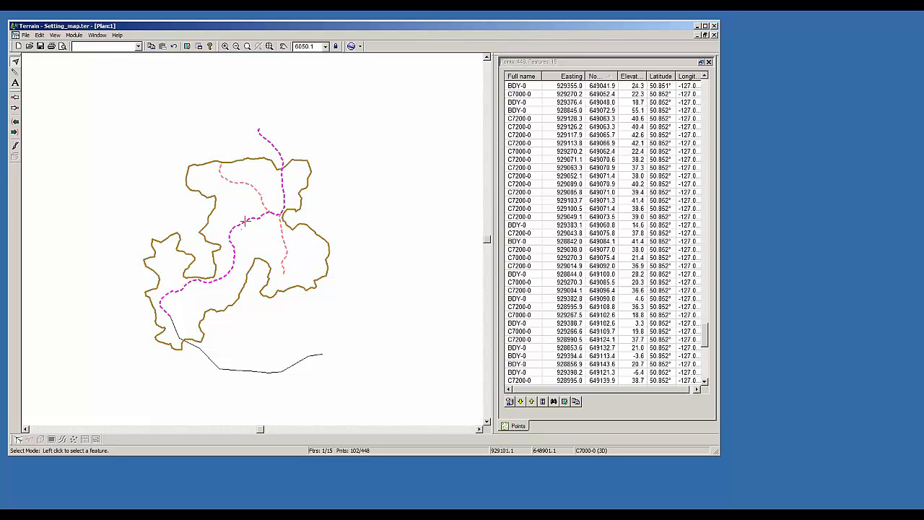
click(40, 34)
mouse_move(62, 86)
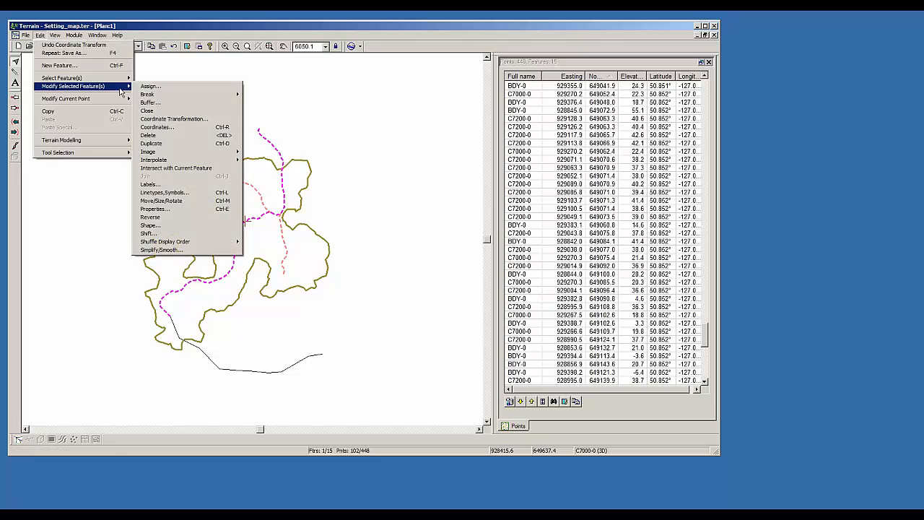
click(167, 128)
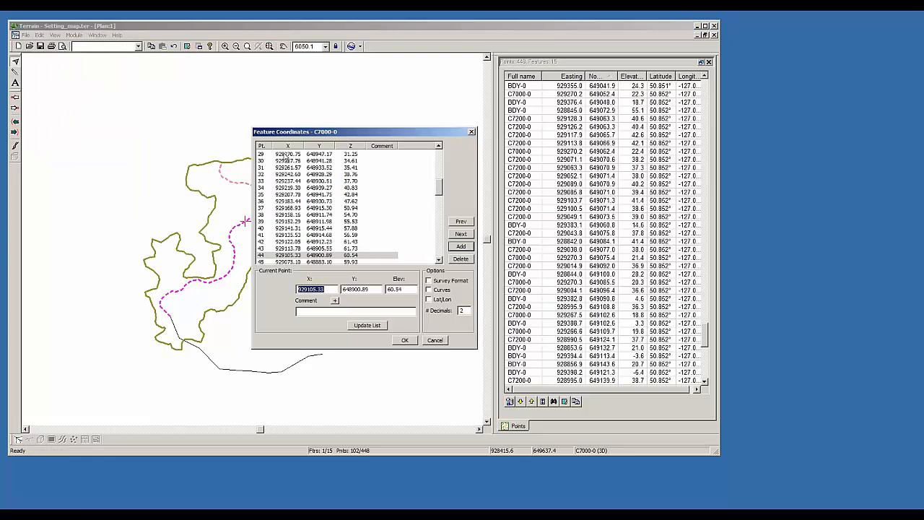
Step: Review the road's points as X/Y, as Lat/Lon and in Survey Format, and close the coordinate list without saving changes
click(288, 168)
click(296, 228)
click(289, 250)
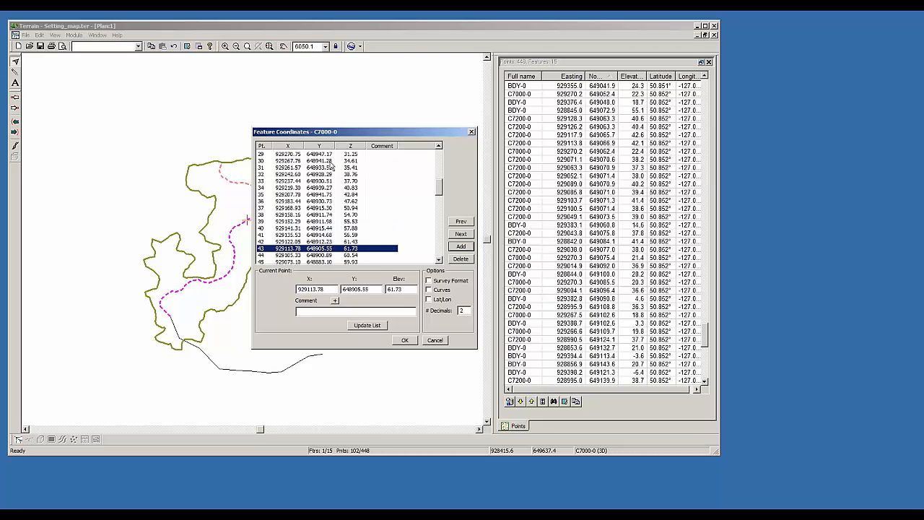
drag(329, 134, 443, 122)
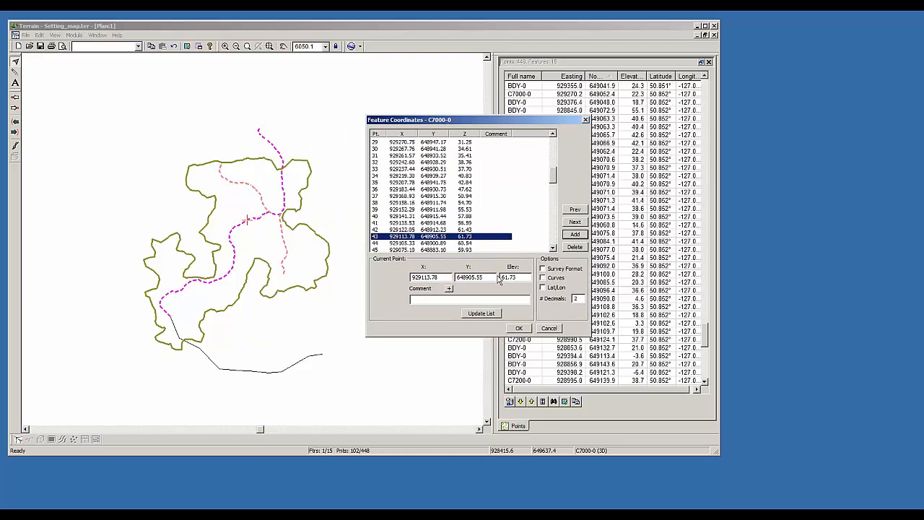
click(553, 247)
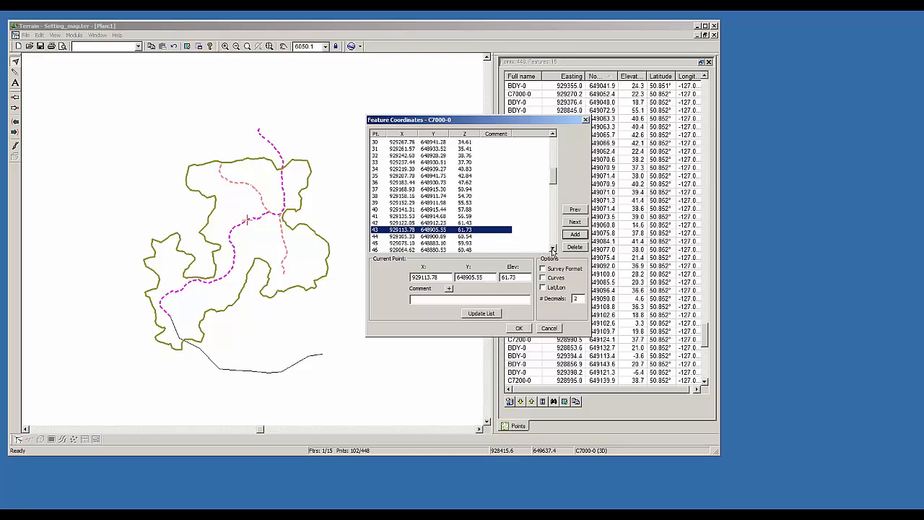
click(544, 288)
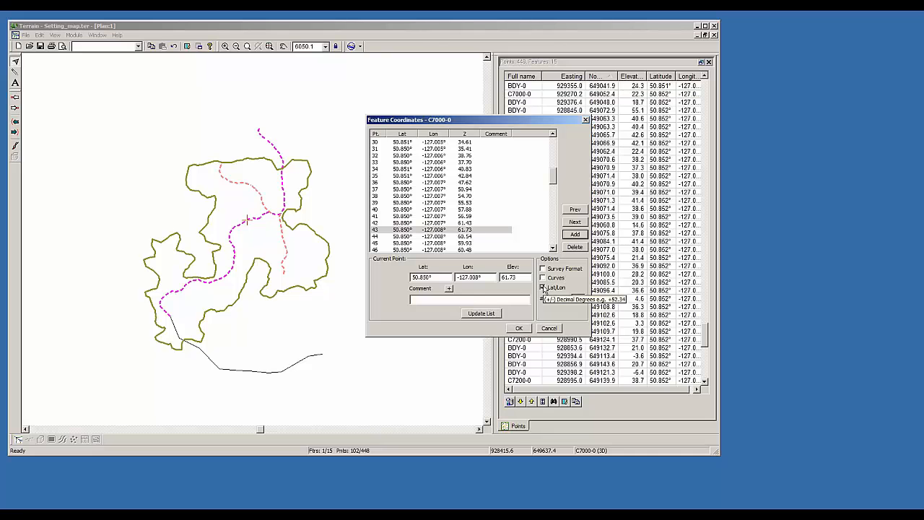
click(542, 269)
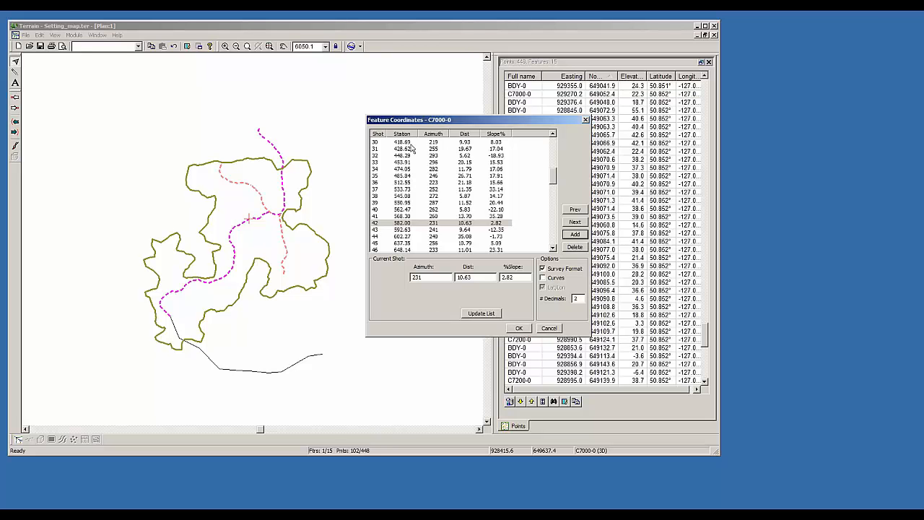
click(549, 328)
Step: Add the upper C7200-0 branch road to the selection and copy the point list to the clipboard
click(244, 182)
drag(380, 27, 435, 37)
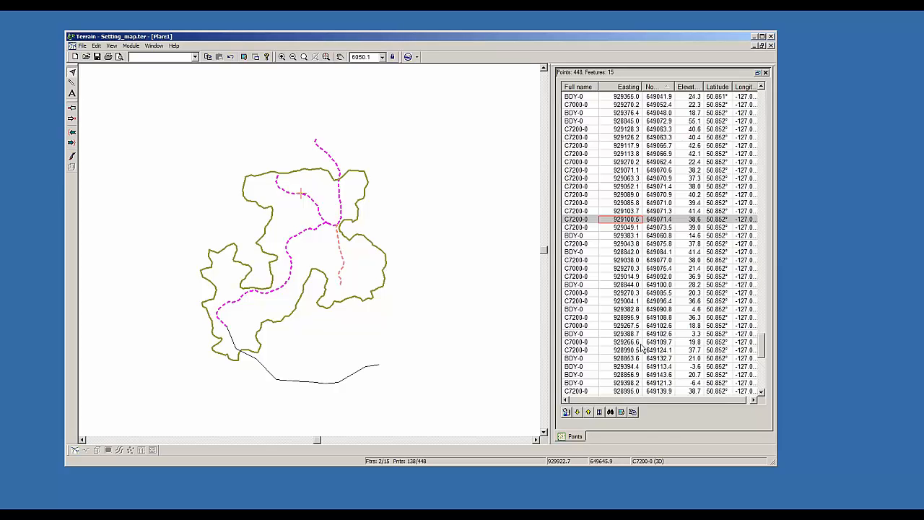
click(632, 412)
Step: Find Microsoft Excel among the installed Microsoft Office programs and start it with a blank workbook
click(18, 514)
click(33, 483)
drag(119, 359, 114, 279)
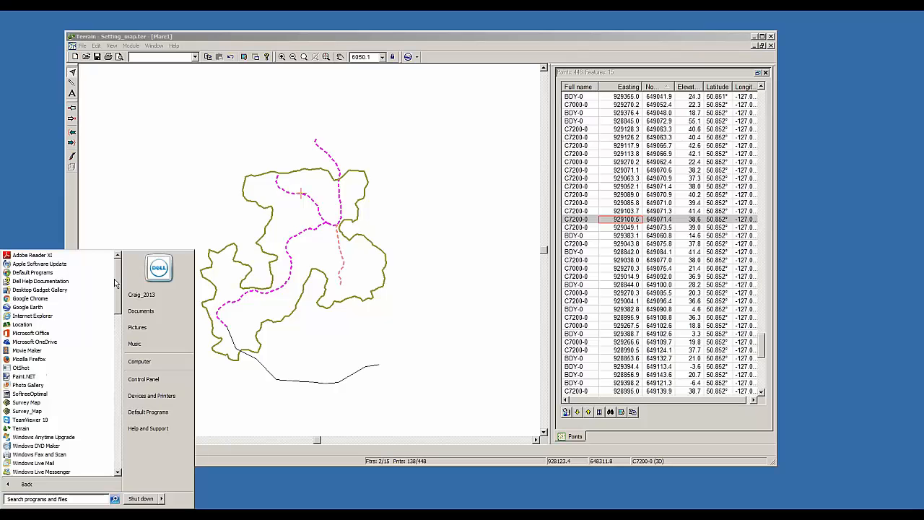
drag(114, 280, 127, 396)
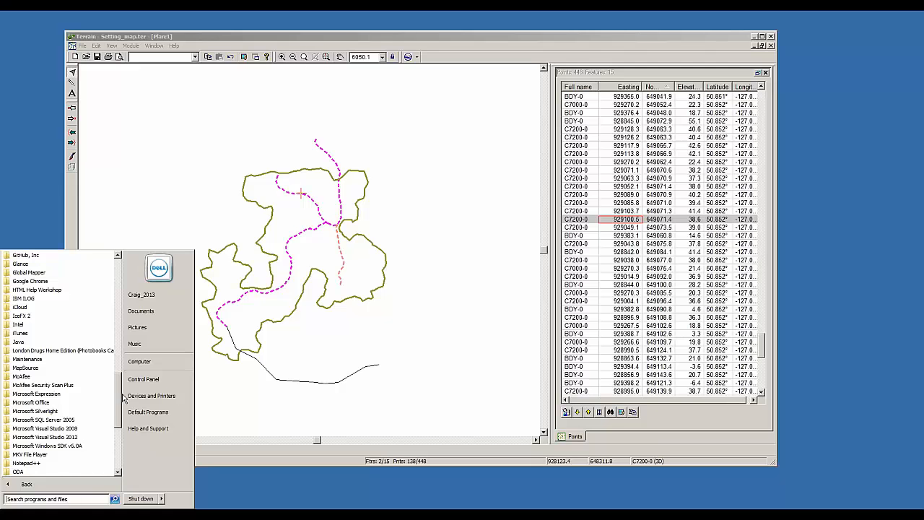
click(39, 405)
click(44, 382)
Step: Paste the copied point list, including its column headings, into the blank worksheet starting at cell A1
right_click(203, 126)
click(225, 154)
click(455, 230)
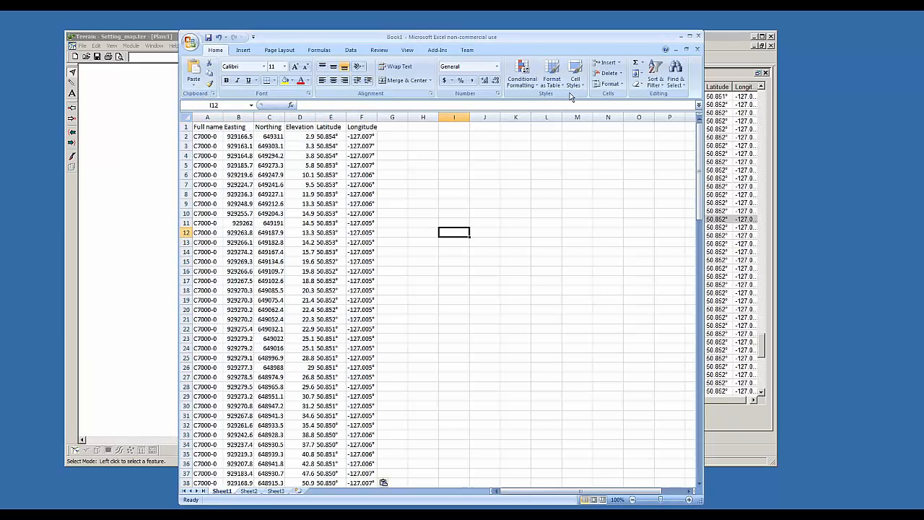
Step: Leave Excel, return to the Setting_map model, review the file formats offered for saving it, and cancel without saving
click(682, 39)
click(82, 45)
click(100, 90)
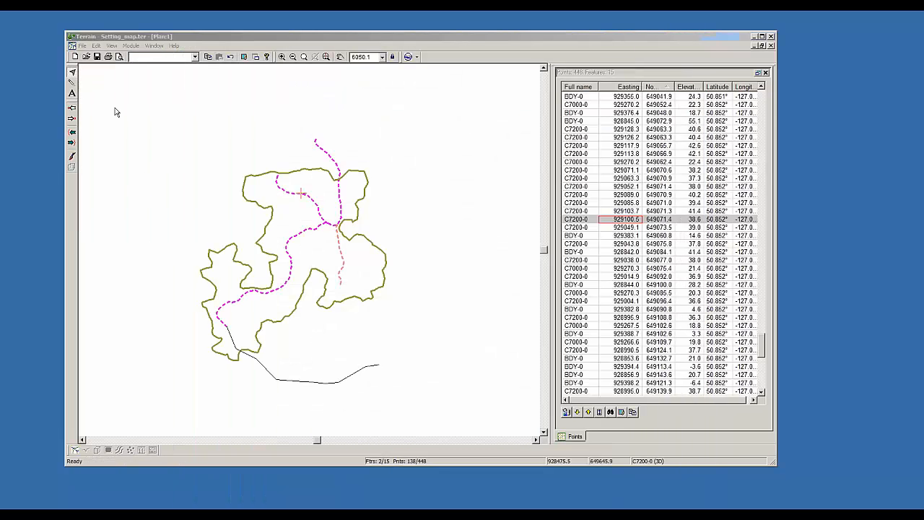
click(352, 305)
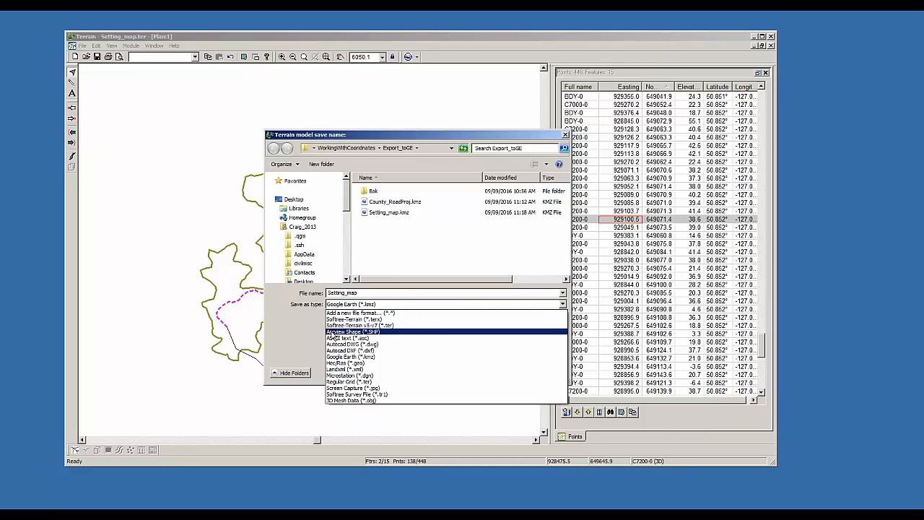
click(300, 346)
click(540, 372)
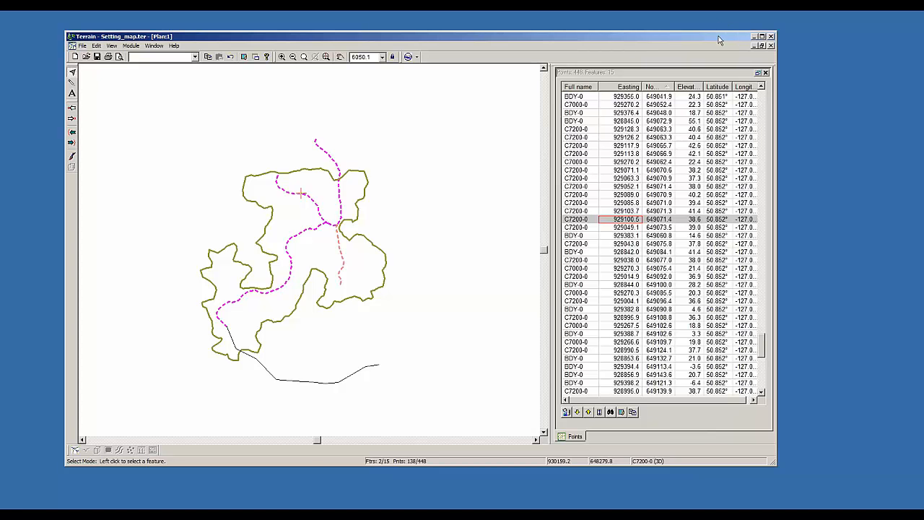
Step: Minimize Terrain, browse to the LocationExport folder inside WorkingWithCoordinates, and open Rural_Highway.dsnx in Location
drag(719, 39, 618, 38)
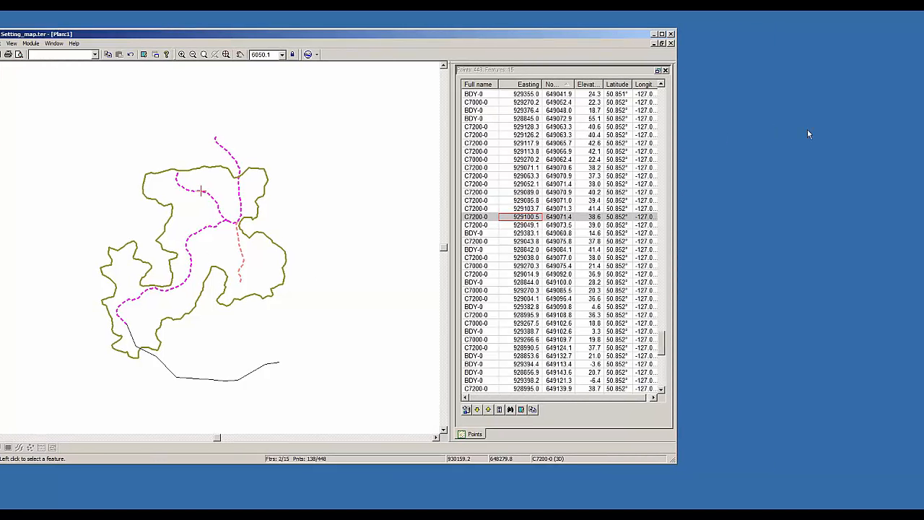
click(654, 35)
click(282, 301)
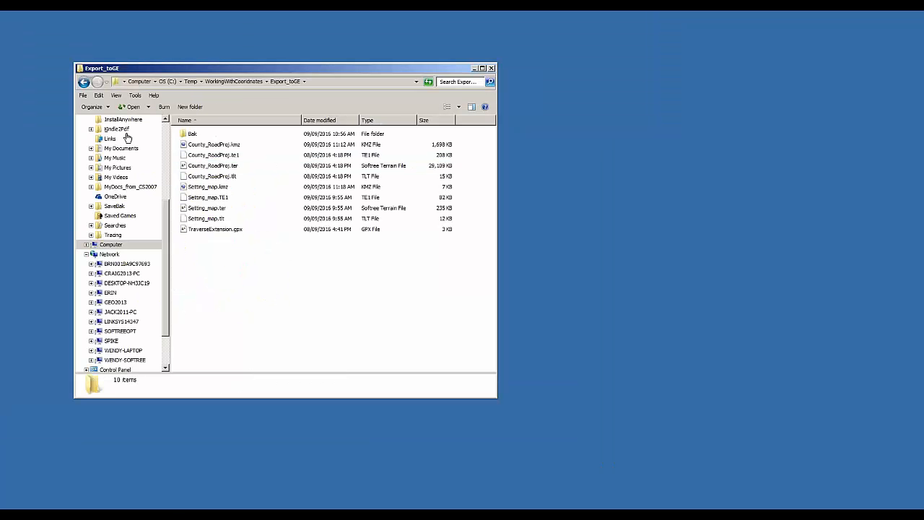
click(84, 82)
drag(122, 68, 153, 73)
click(365, 264)
double_click(223, 164)
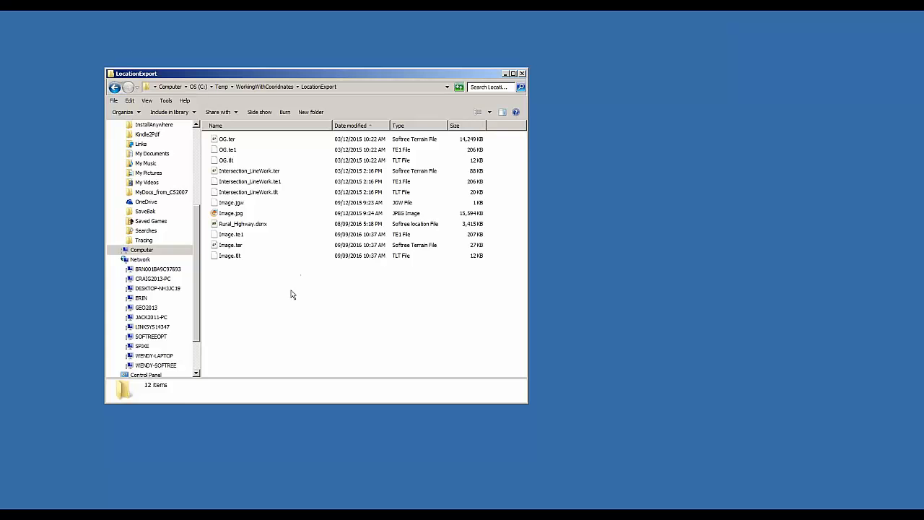
double_click(231, 226)
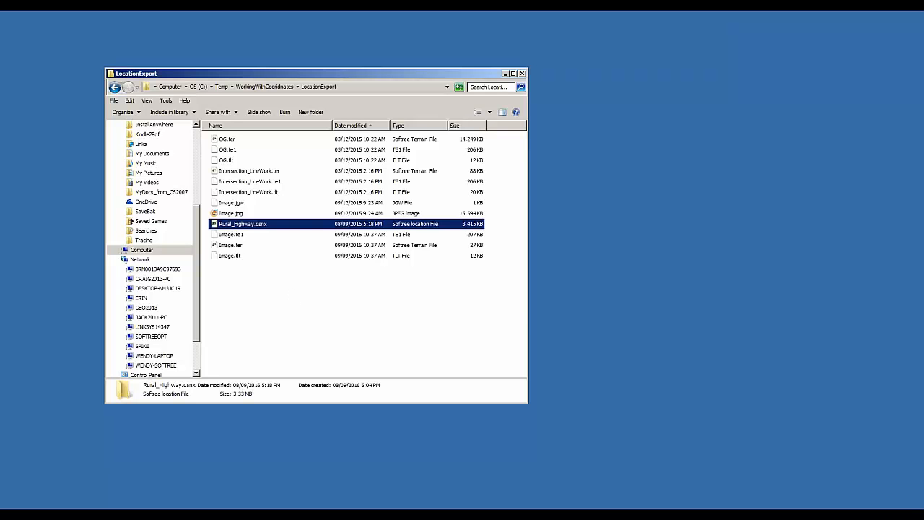
click(518, 74)
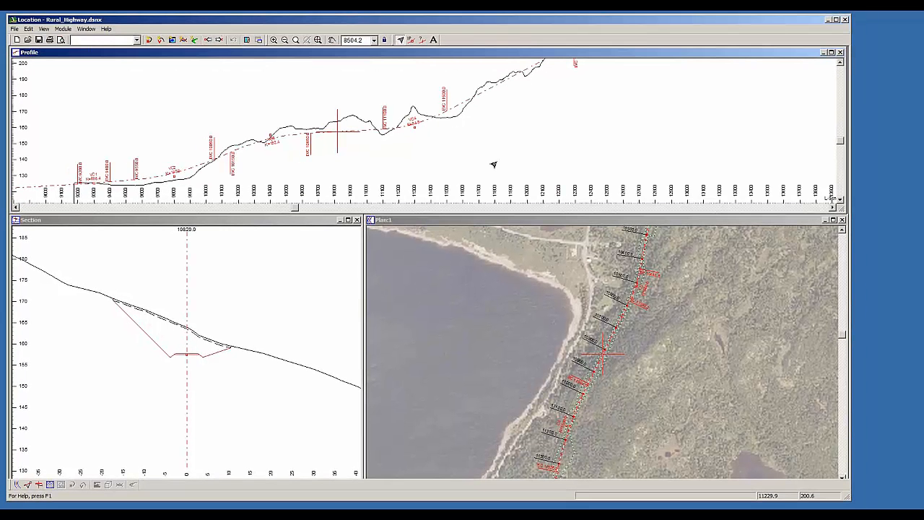
Step: Look over the highway alignment on the aerial image in plan, along with its cross-section
middle_drag(594, 279, 572, 357)
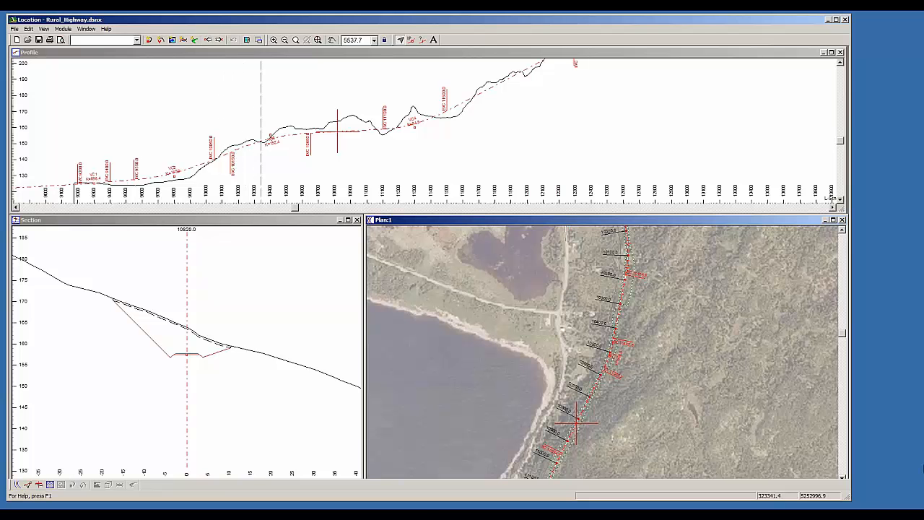
scroll(617, 390, down, 5)
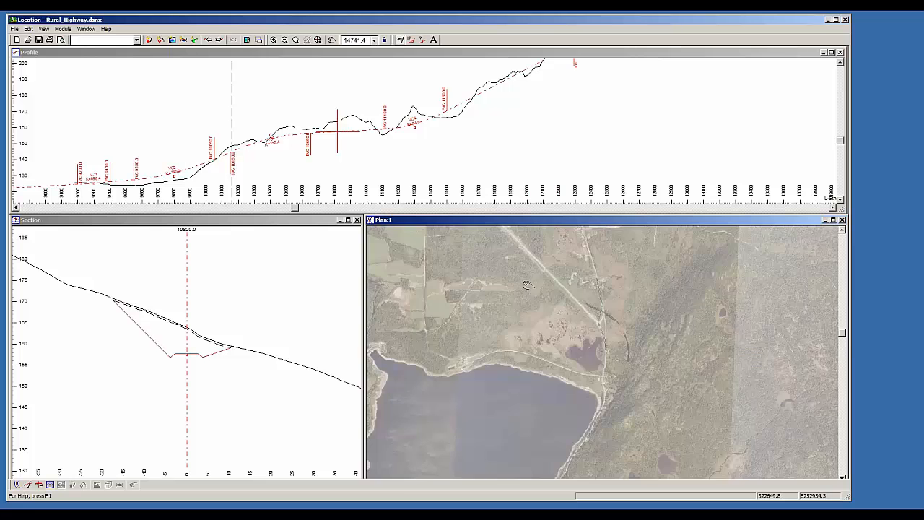
click(231, 229)
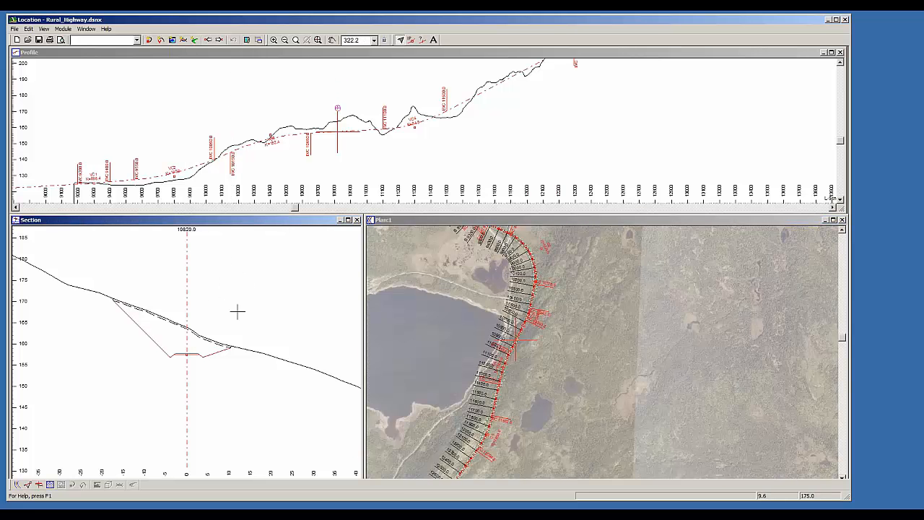
click(471, 323)
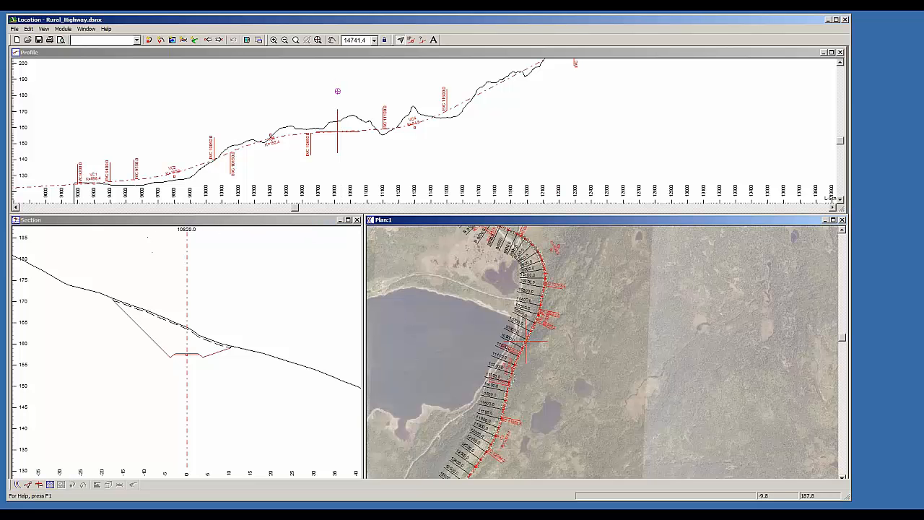
click(134, 222)
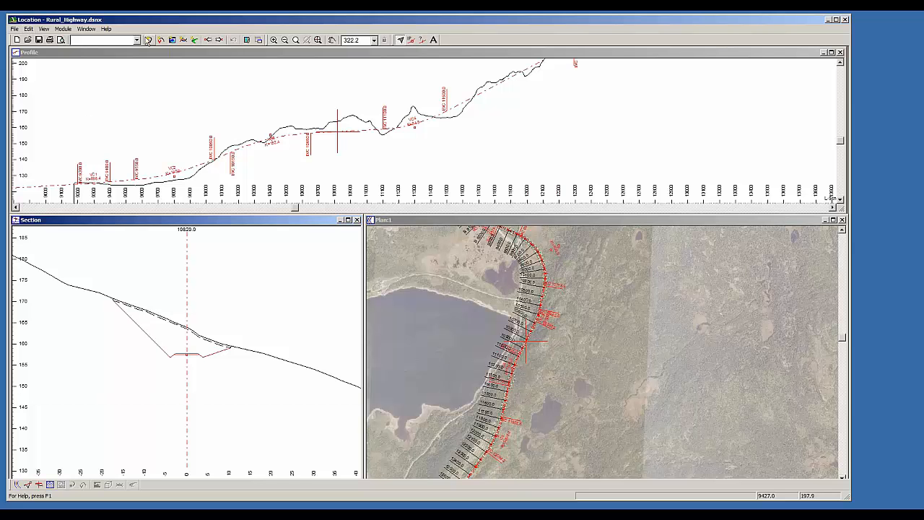
Step: Create a new data window, place it over the profile view, and review the point types in its options without changing them
click(86, 28)
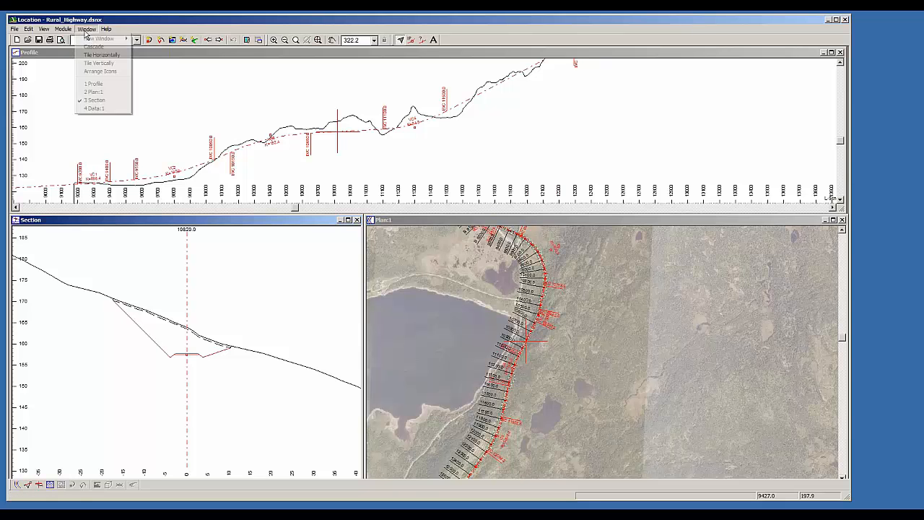
mouse_move(101, 38)
click(146, 64)
drag(302, 287, 440, 118)
right_click(453, 169)
click(484, 208)
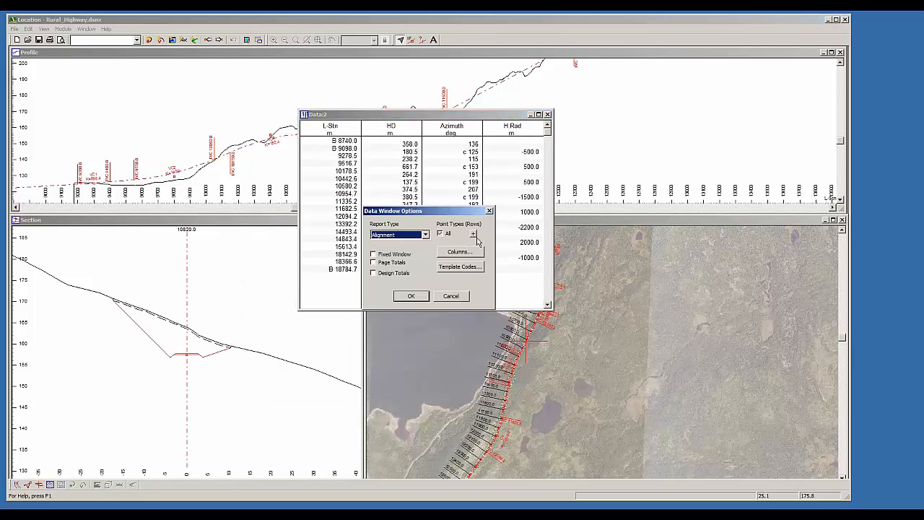
click(472, 233)
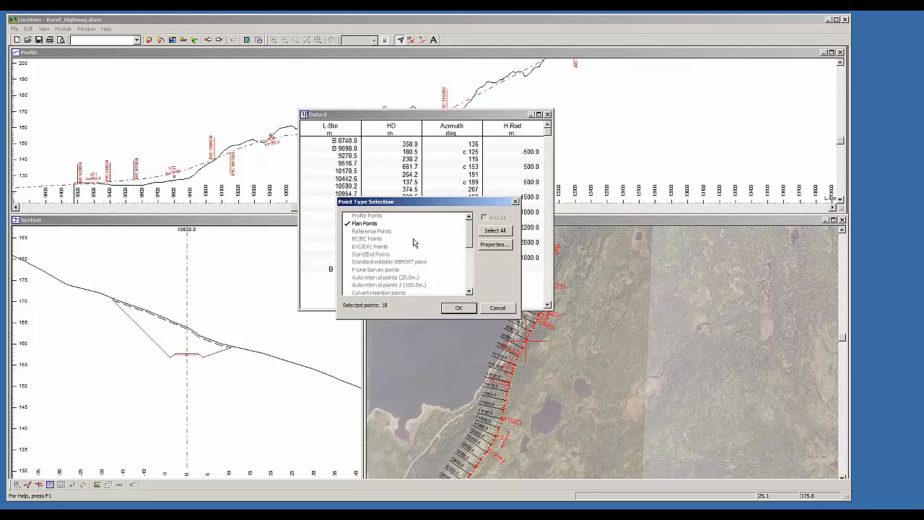
click(496, 308)
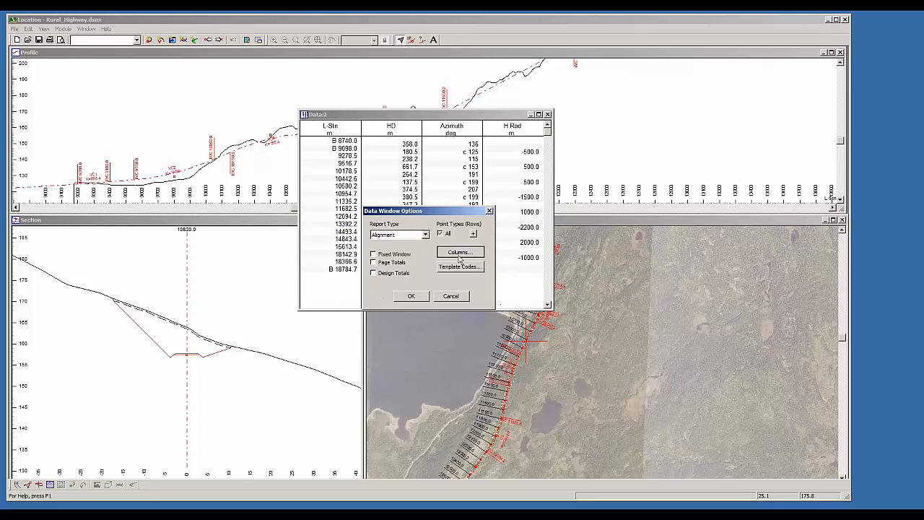
Step: Remove the HD, Azimuth and H Rad columns from the new data window, keeping only L-Stn
click(461, 251)
click(452, 223)
click(469, 282)
click(469, 283)
click(470, 282)
Step: Add the L-line fields CL X, CL Y and CL Elev as data window columns and apply the options
drag(423, 220, 425, 231)
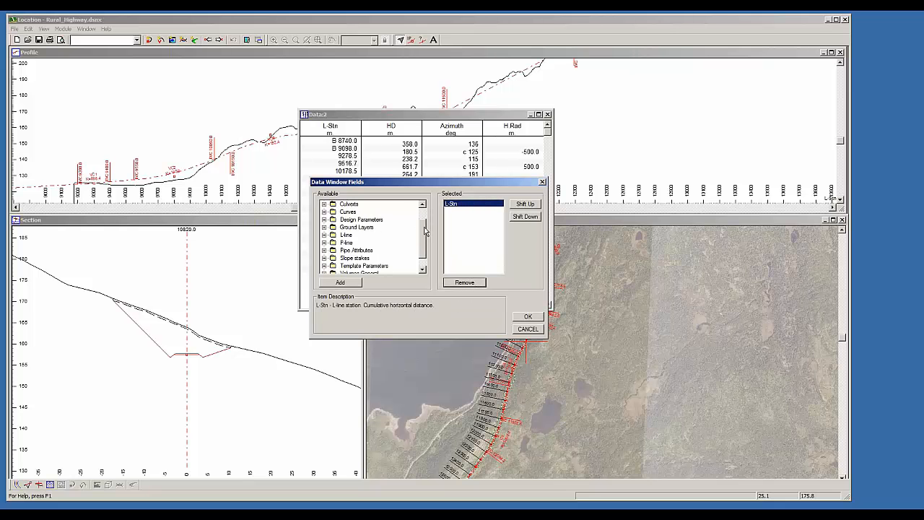
click(326, 235)
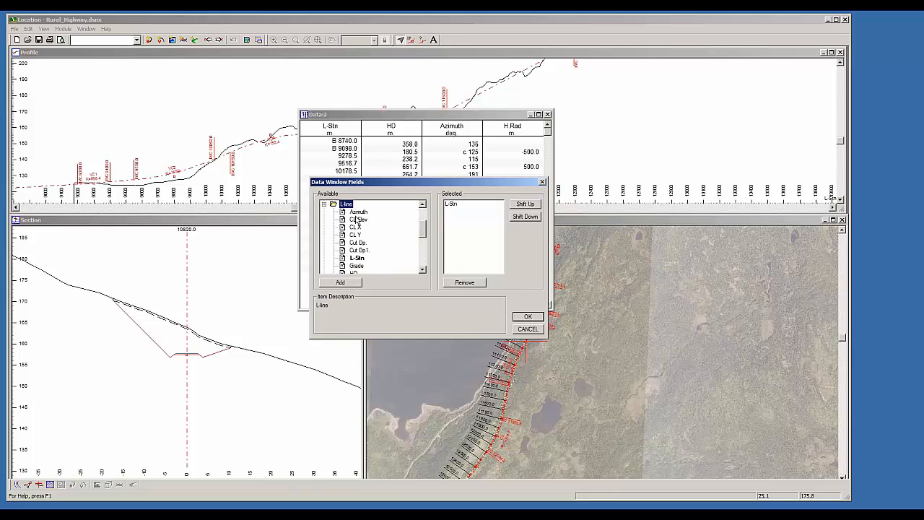
double_click(357, 227)
double_click(355, 234)
double_click(360, 219)
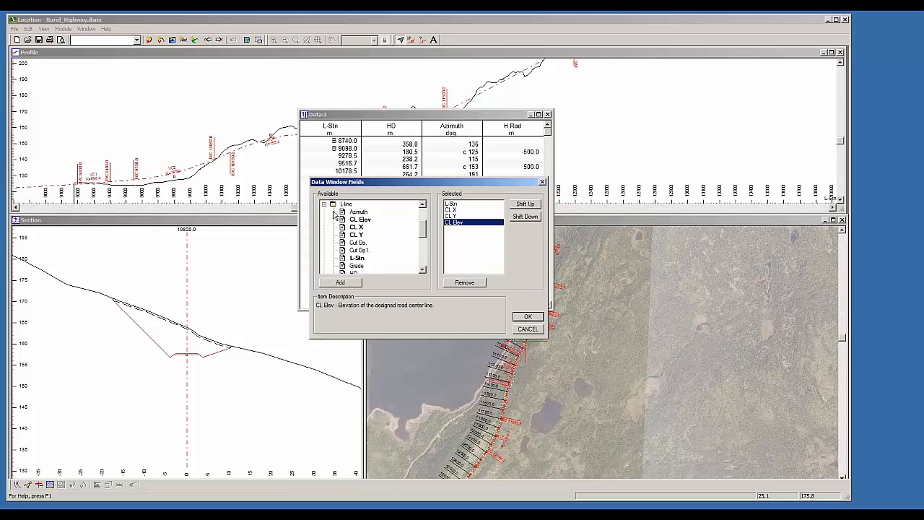
click(324, 204)
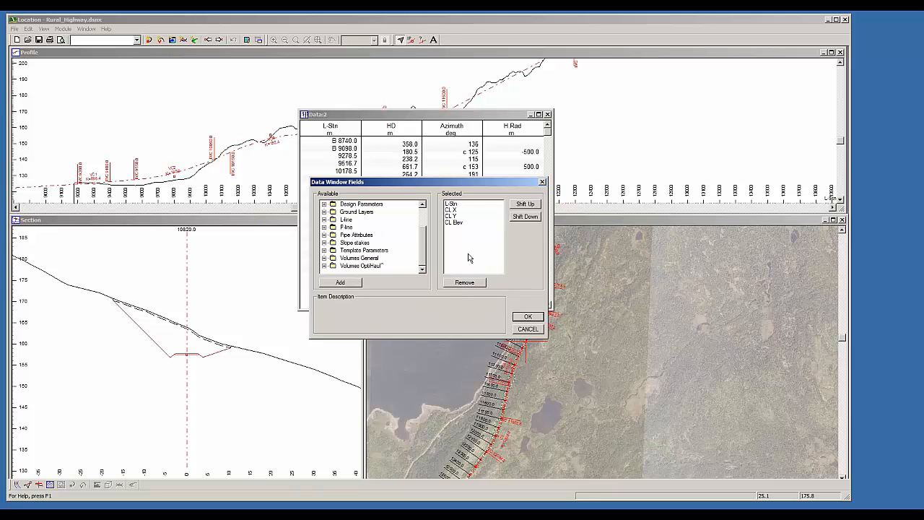
click(527, 316)
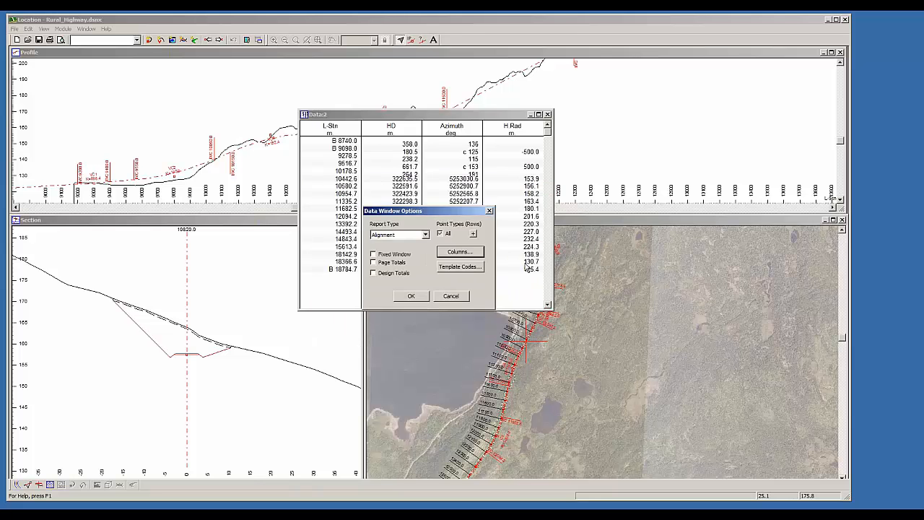
click(464, 271)
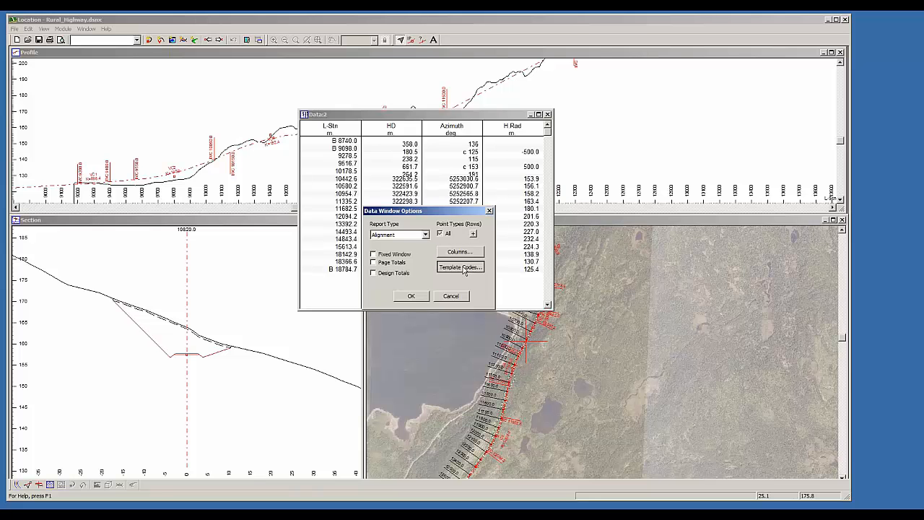
click(417, 296)
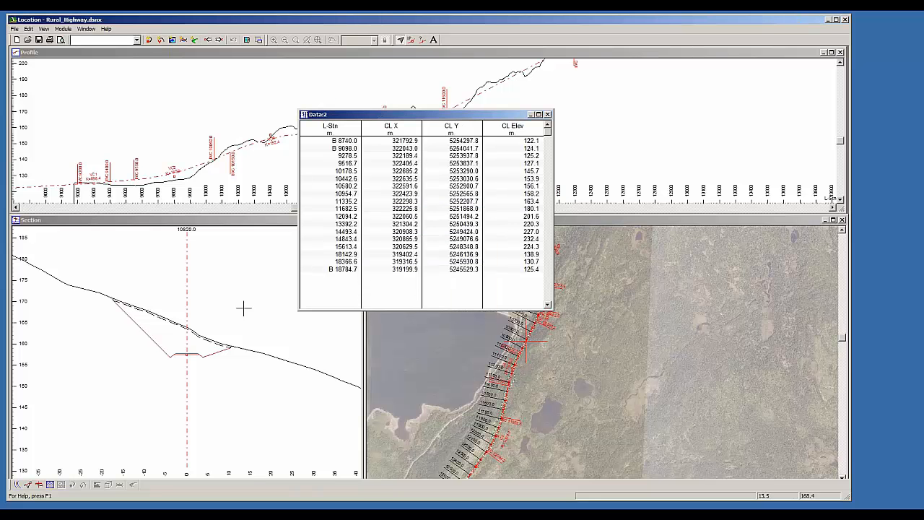
Step: Examine the road template in the cross-section at station 10820.0, checking the offsets and code of the right ditch point
click(209, 227)
middle_drag(249, 307, 280, 276)
scroll(259, 303, up, 4)
middle_drag(210, 363, 251, 353)
scroll(215, 315, up, 5)
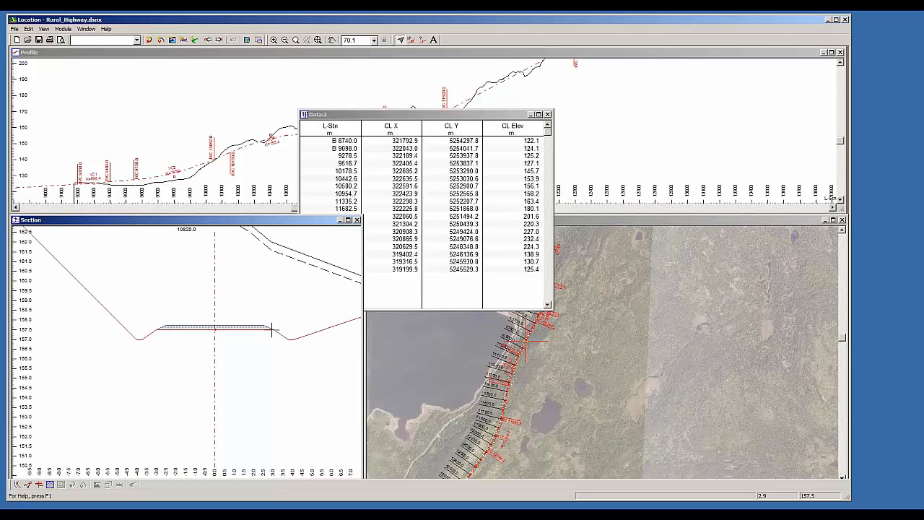
mouse_move(271, 329)
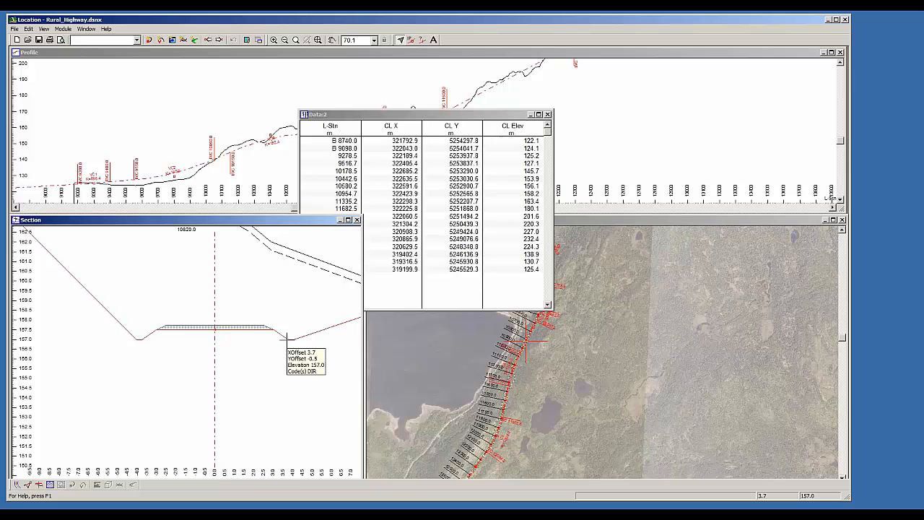
scroll(218, 324, down, 2)
scroll(206, 322, down, 1)
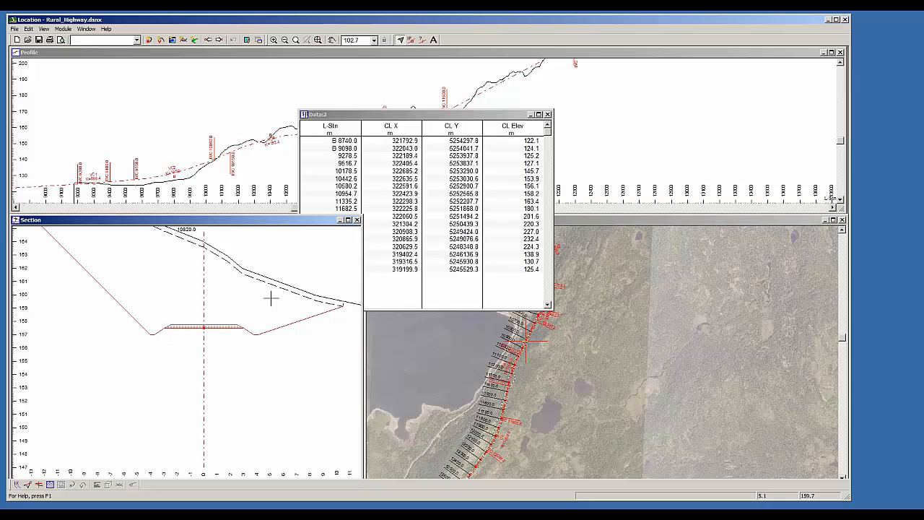
Step: Add the template code REL to the data window's selected point codes
click(365, 122)
right_click(458, 200)
click(486, 240)
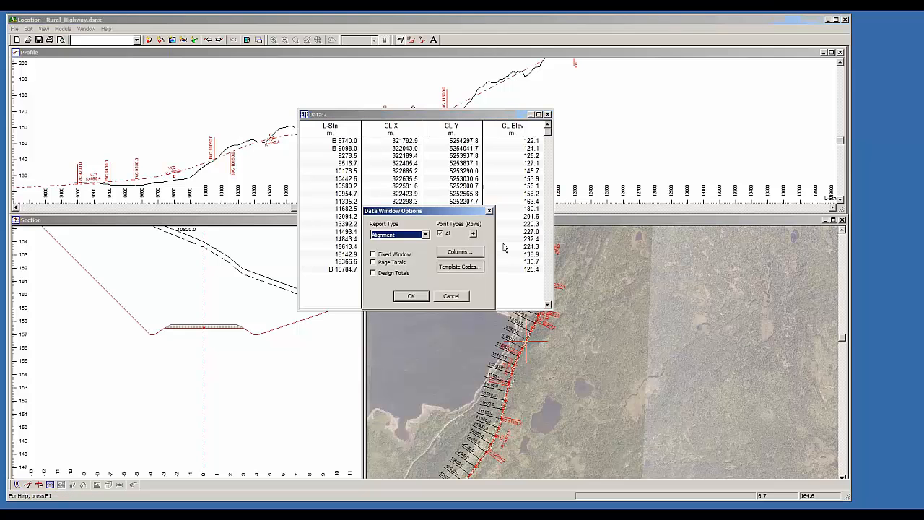
click(467, 267)
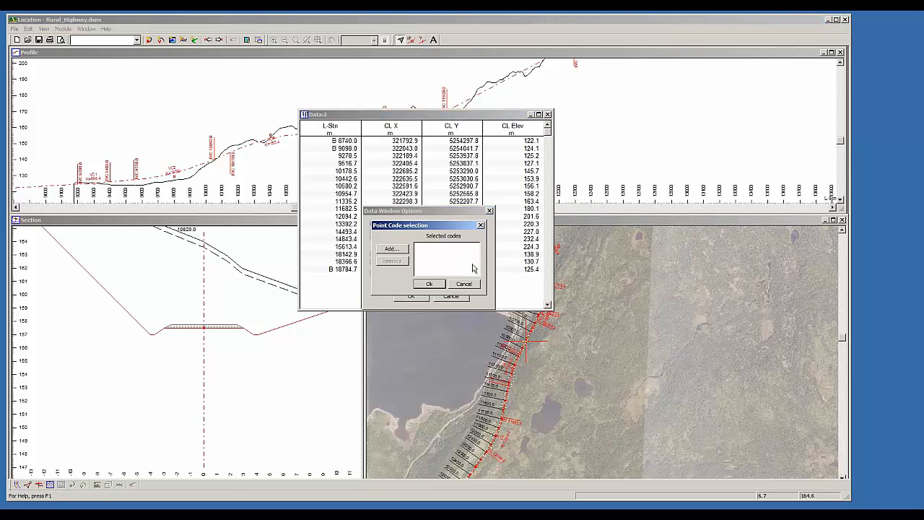
click(388, 249)
drag(423, 232, 424, 246)
click(397, 257)
double_click(397, 258)
click(405, 251)
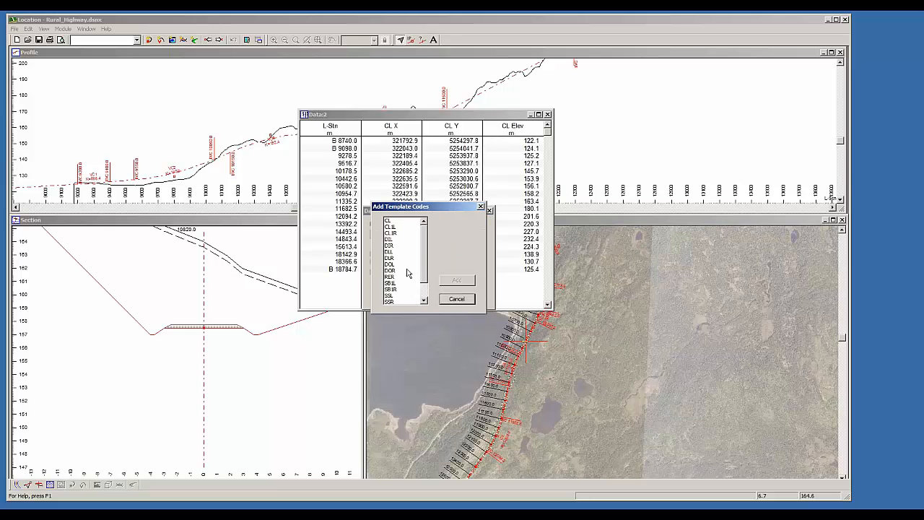
Step: Add the template code RER to the selected point codes and apply the data window options
click(391, 277)
double_click(391, 277)
click(390, 249)
click(452, 302)
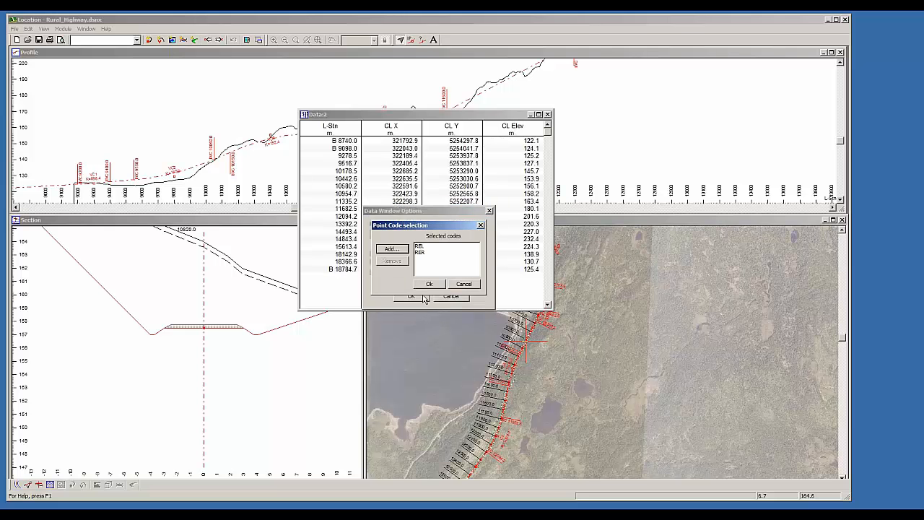
click(428, 285)
click(430, 286)
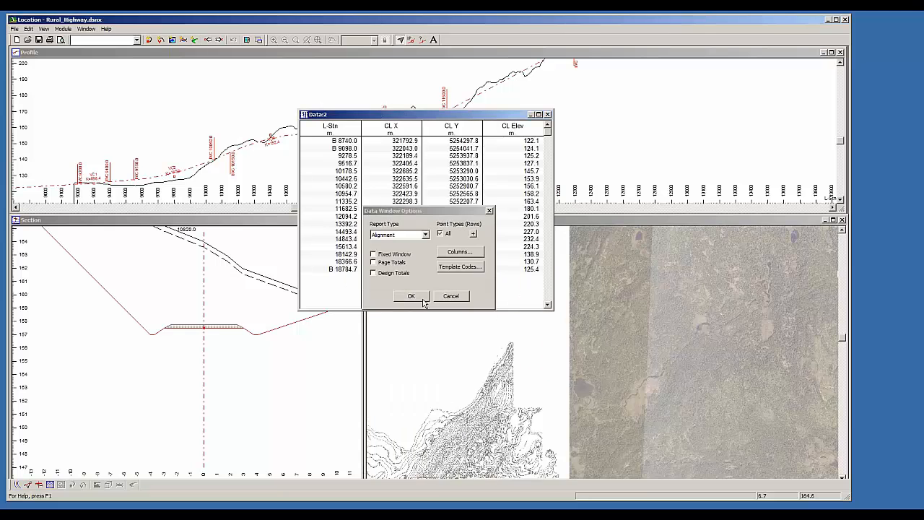
click(411, 297)
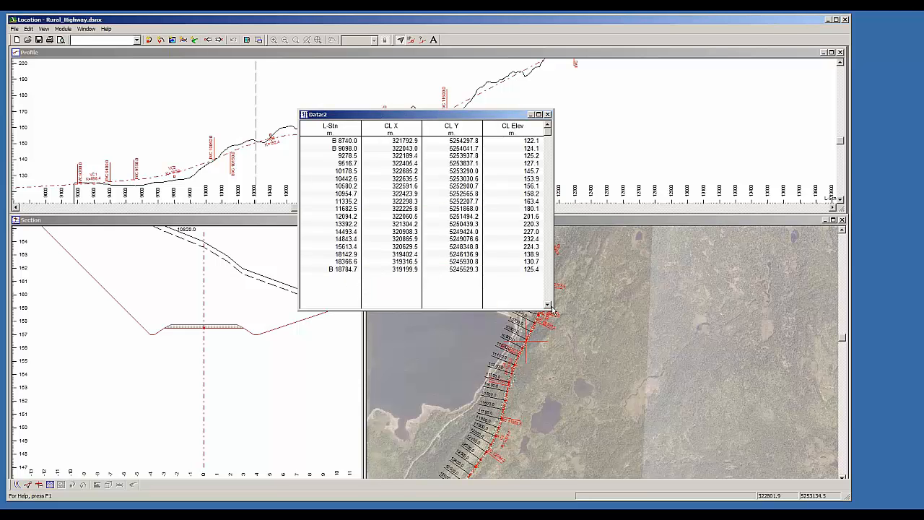
Step: Widen the data window and add the template code fields REL-HOff, REL-VOff, REL-X, REL-Y and REL-Elev to its selected fields
drag(551, 309, 640, 304)
right_click(595, 250)
click(620, 290)
click(455, 254)
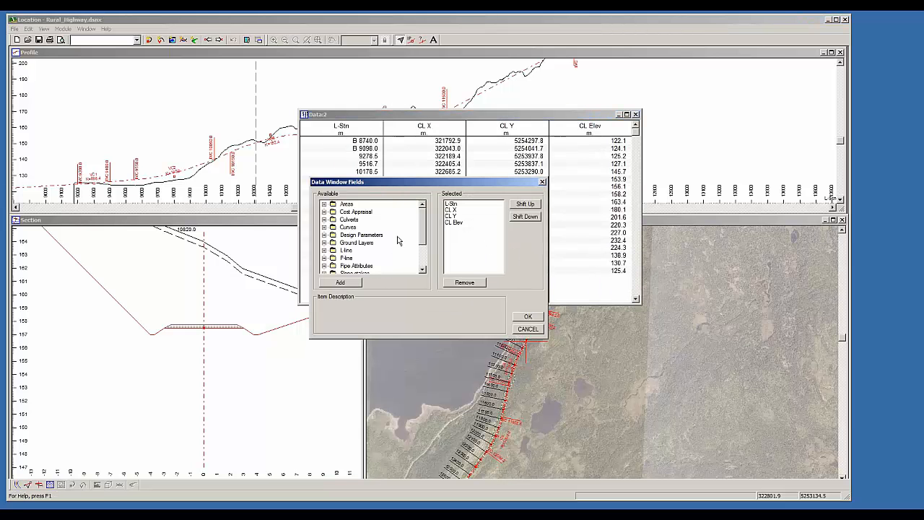
drag(424, 226, 422, 250)
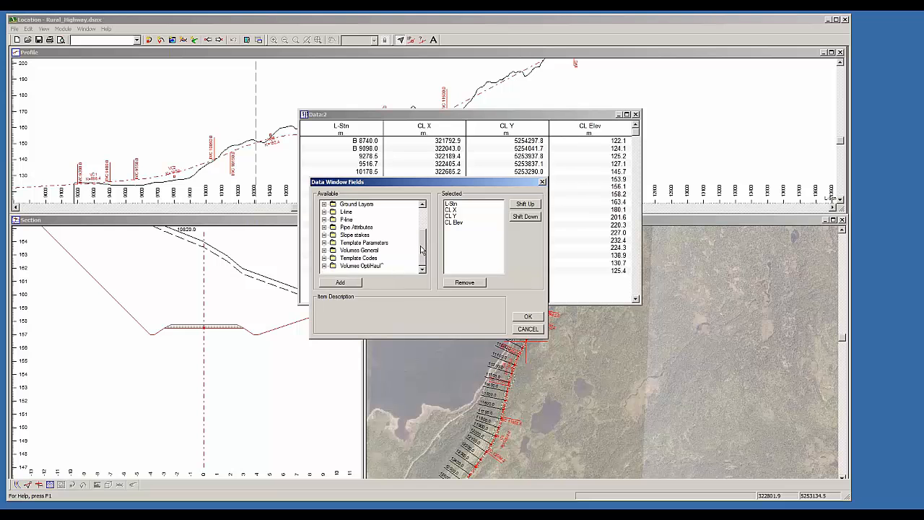
click(325, 258)
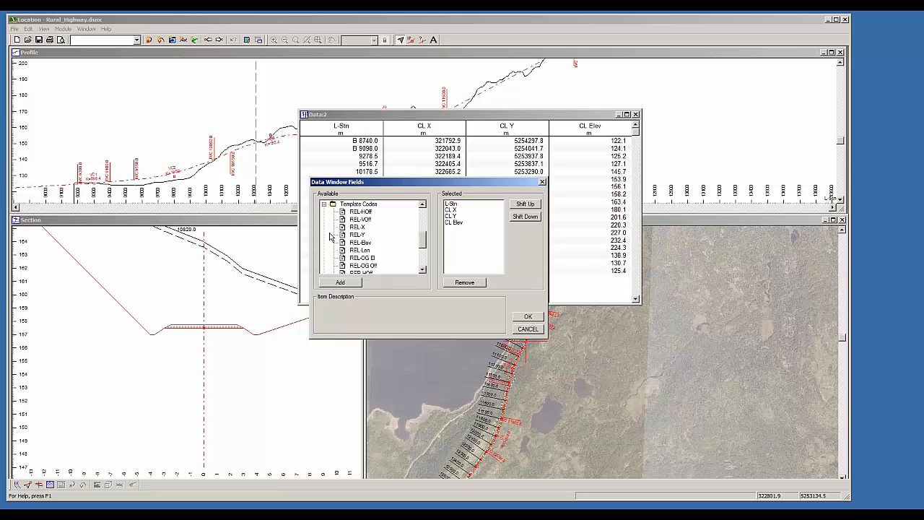
click(357, 213)
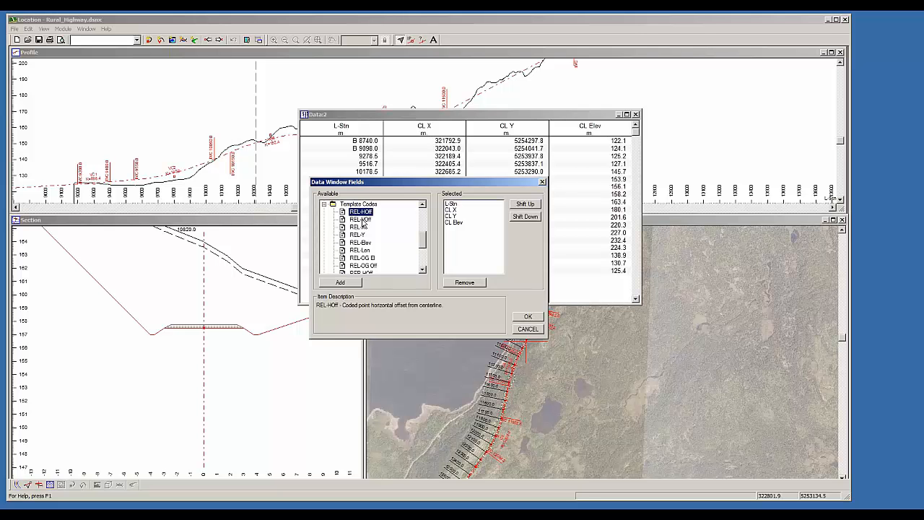
click(364, 220)
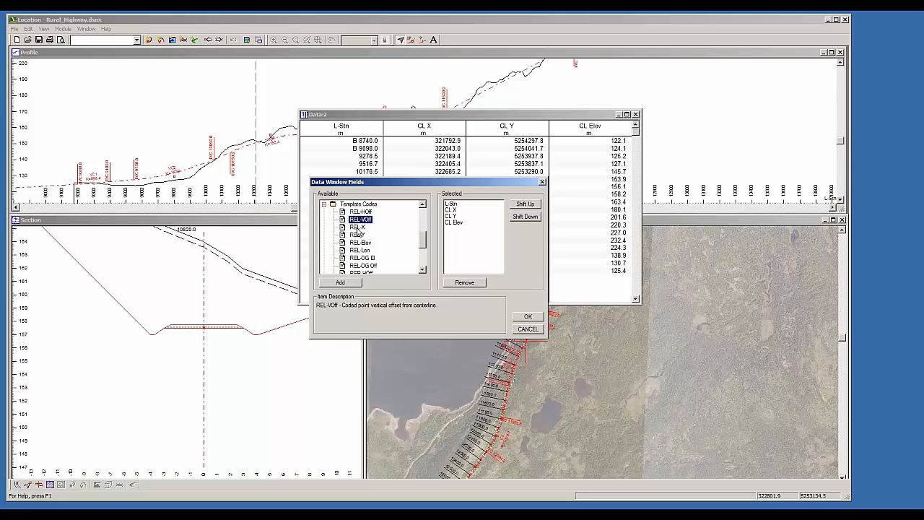
click(357, 227)
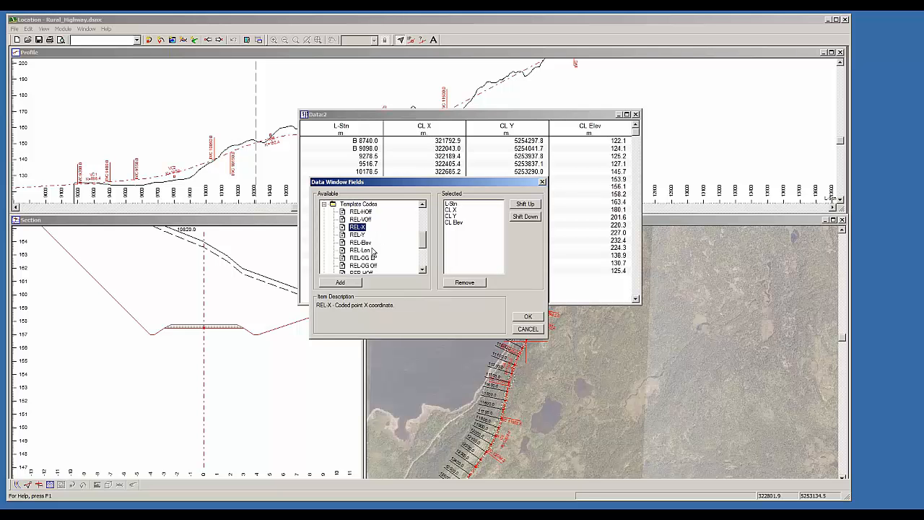
click(360, 212)
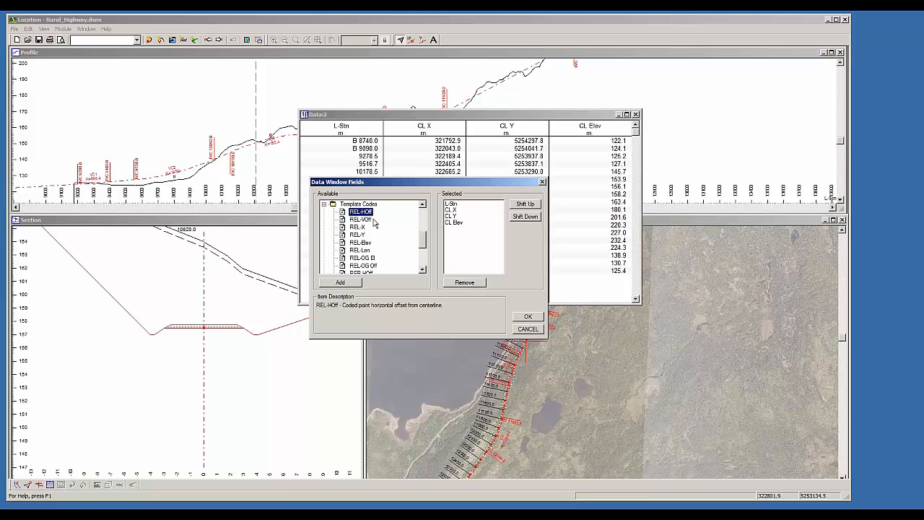
shift+click(356, 243)
drag(356, 213, 454, 235)
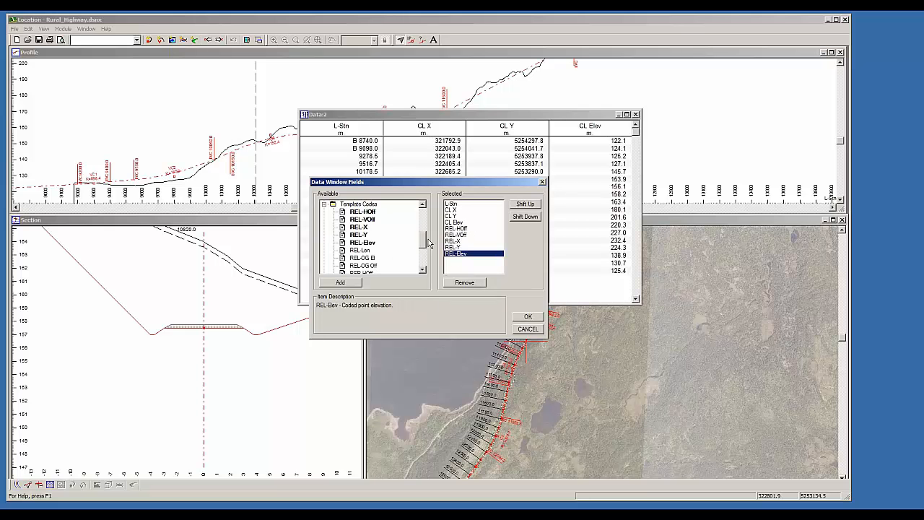
Step: Add the REL-OG El field to the selected fields and apply the data window options
scroll(425, 245, down, 1)
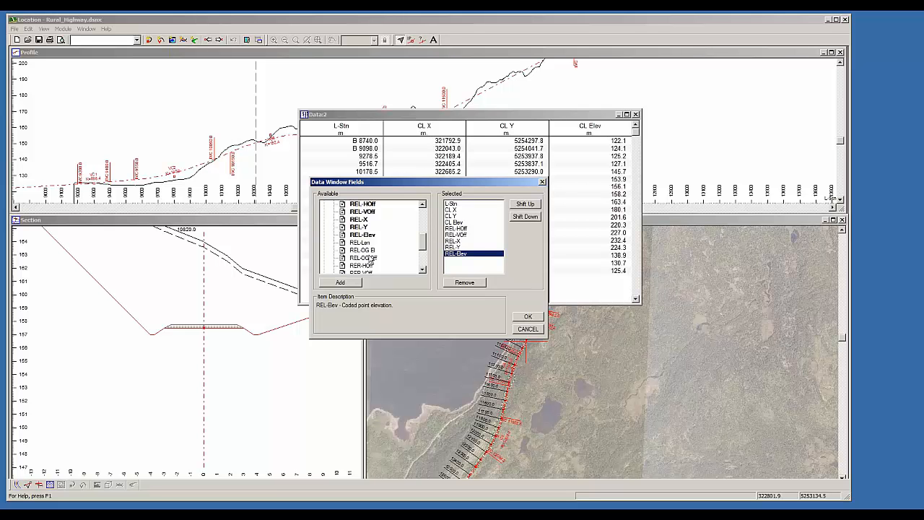
drag(359, 252, 460, 267)
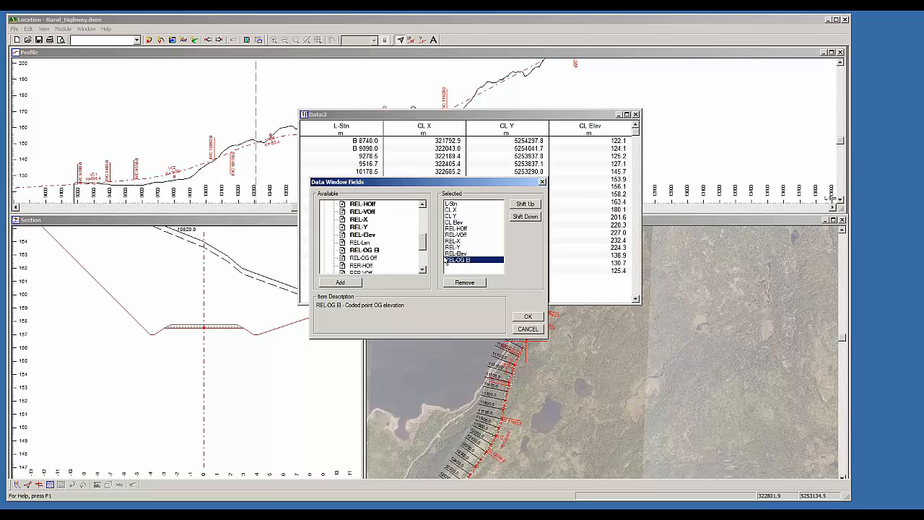
scroll(423, 249, down, 3)
drag(422, 248, 423, 260)
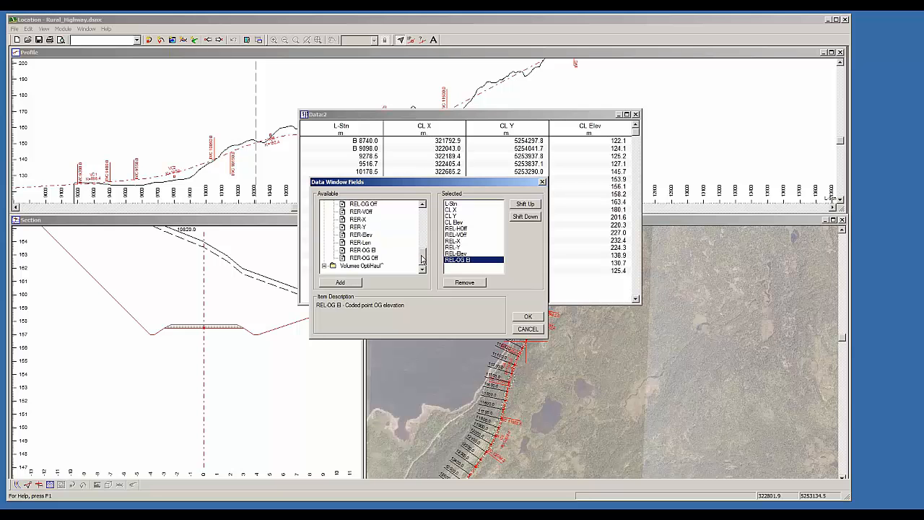
click(523, 317)
click(410, 297)
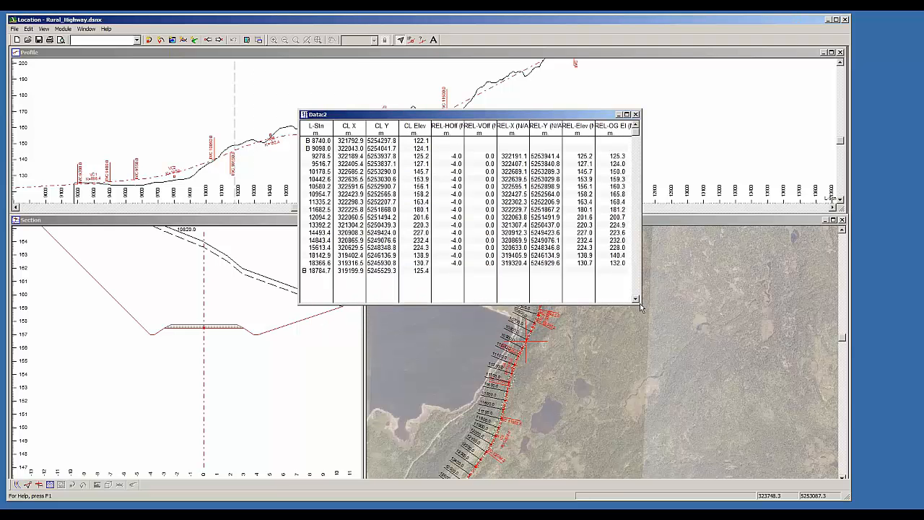
Step: Widen and reposition the data window, and copy its contents to the clipboard
drag(641, 305, 722, 273)
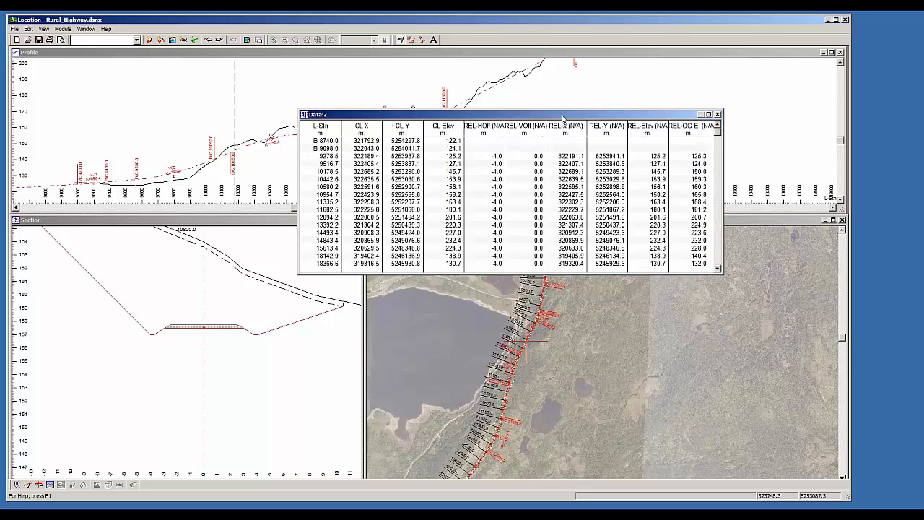
drag(561, 118, 380, 138)
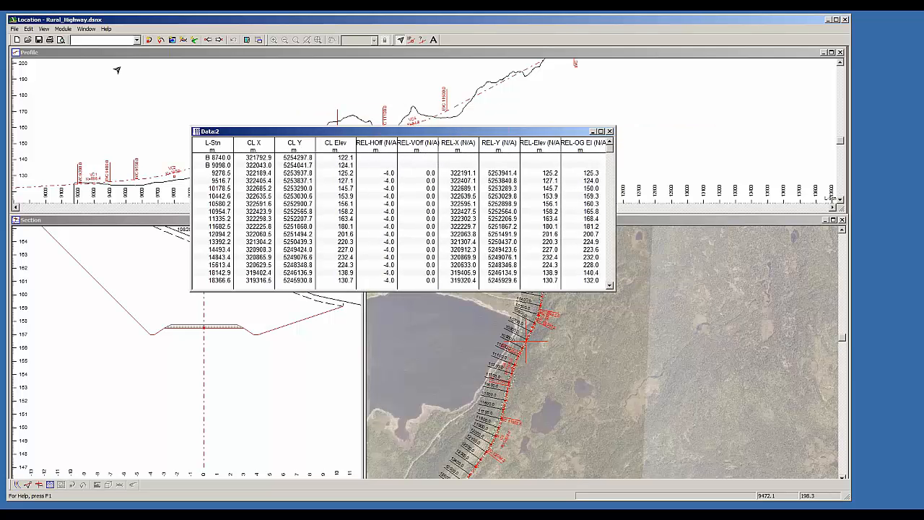
click(27, 30)
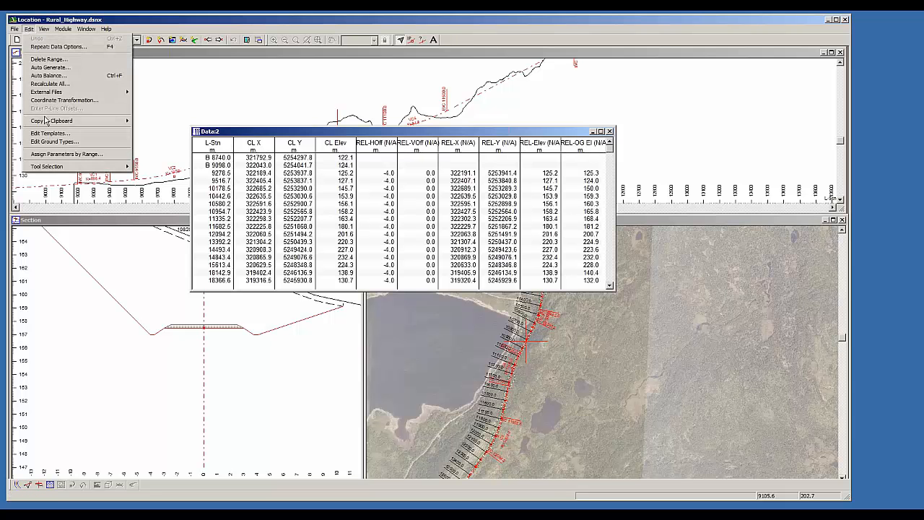
mouse_move(116, 123)
click(154, 121)
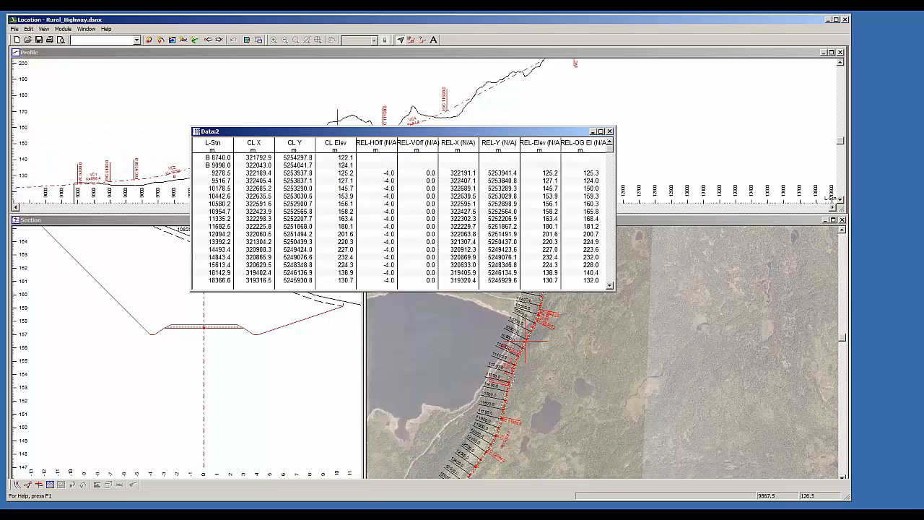
Step: Switch to Excel and paste the copied data window contents into Sheet2 starting at cell A1
click(556, 513)
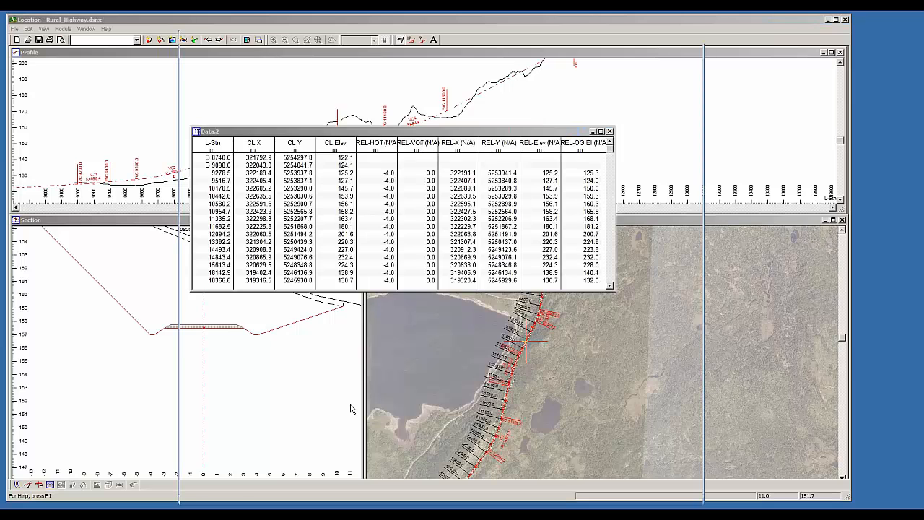
click(249, 491)
right_click(215, 127)
click(232, 152)
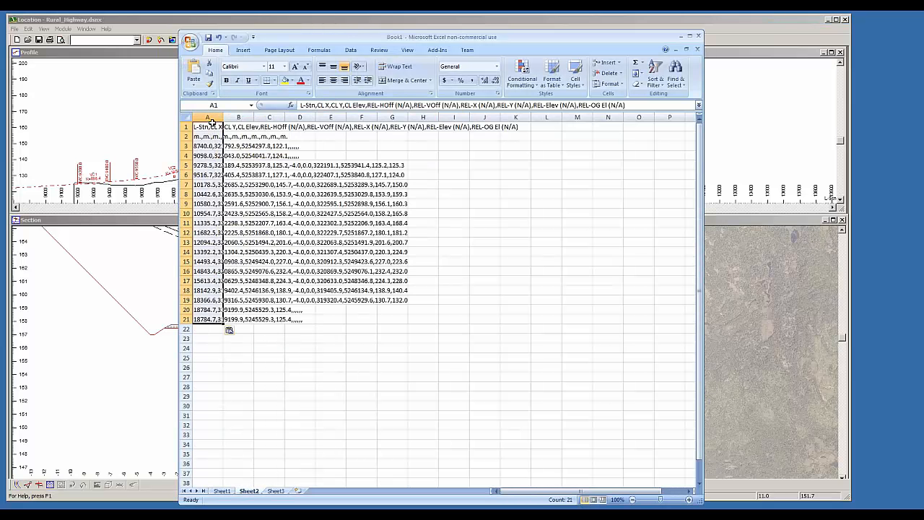
Step: Clear the pasted data from column A of Sheet2 and return to Location
drag(223, 117, 280, 117)
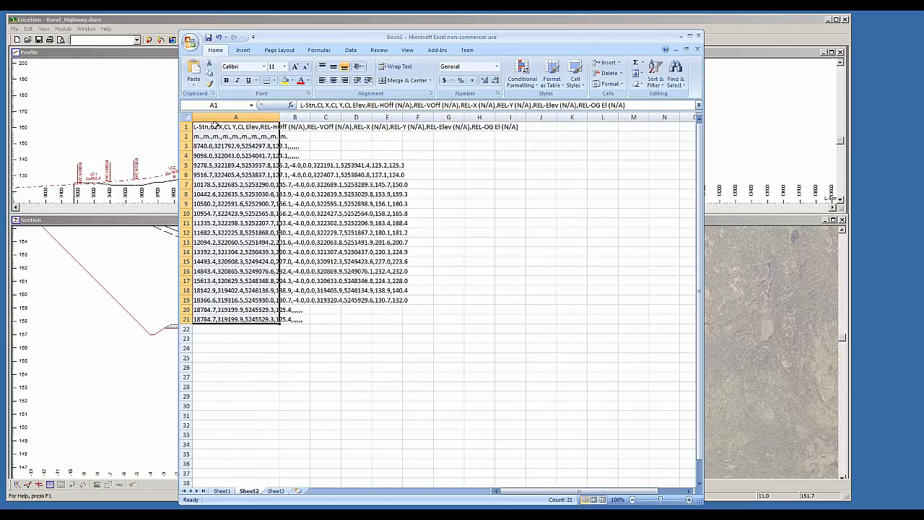
key(Delete)
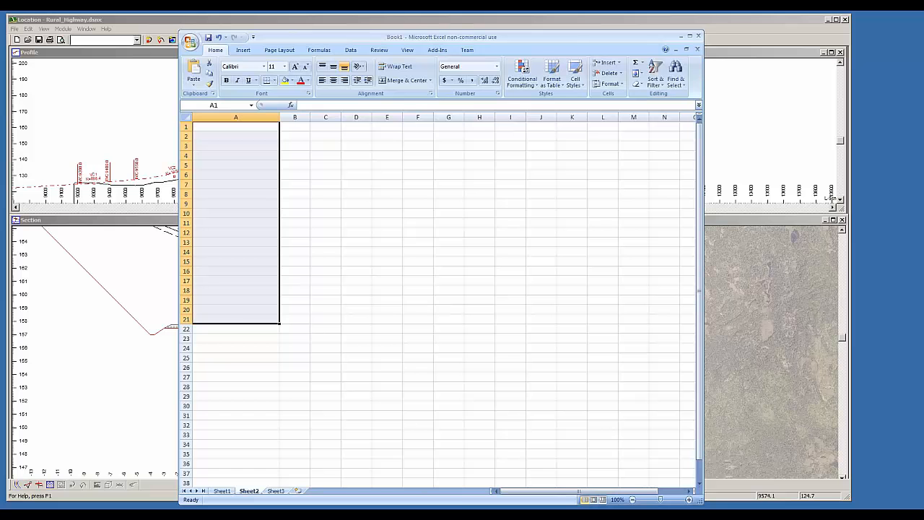
click(459, 514)
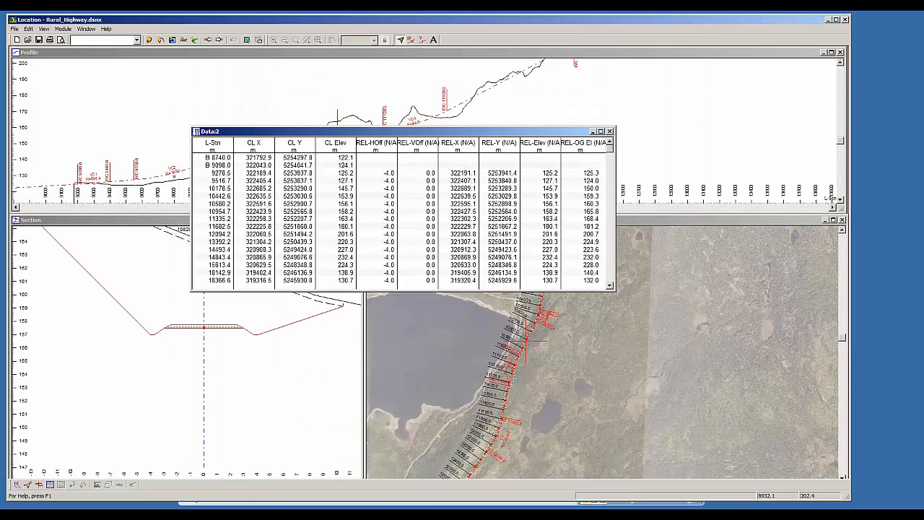
Step: Export the design as a Coordinates (*.txt) file named Rural_Highway with all surfaces and all point types
click(14, 29)
click(33, 78)
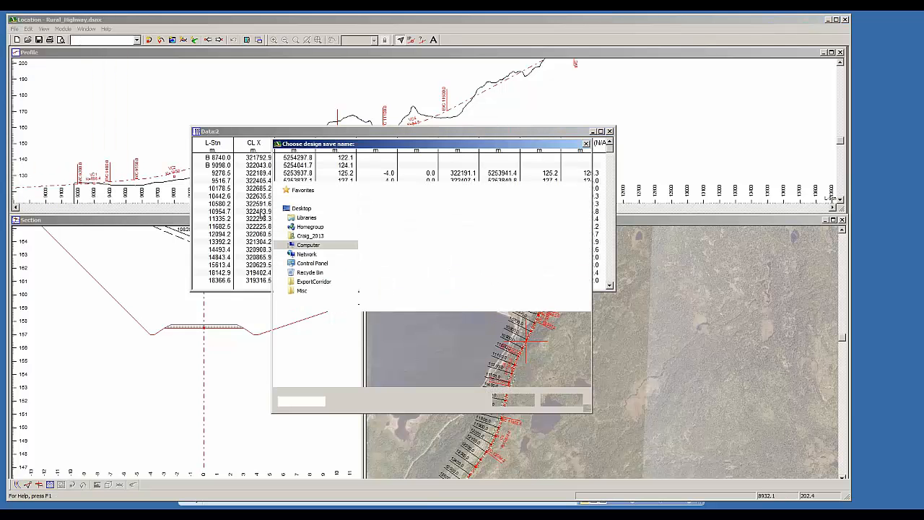
click(361, 333)
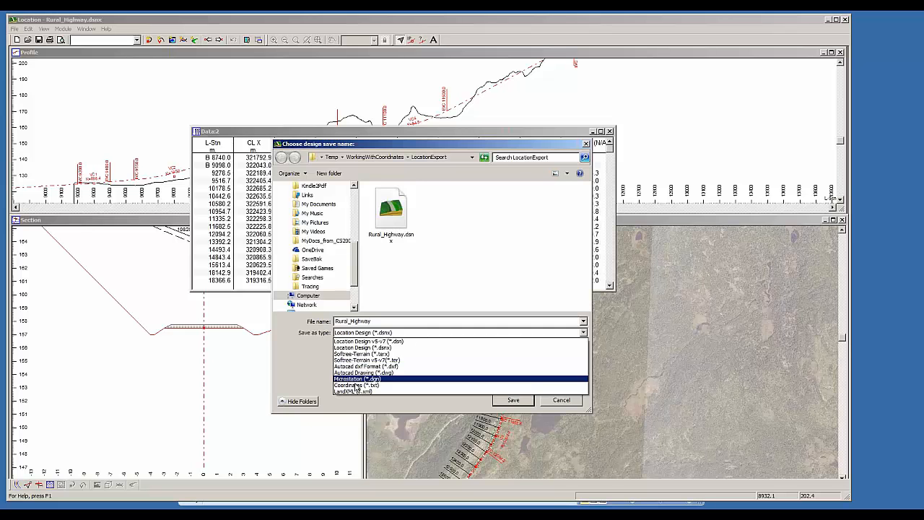
click(356, 385)
key(Return)
click(457, 288)
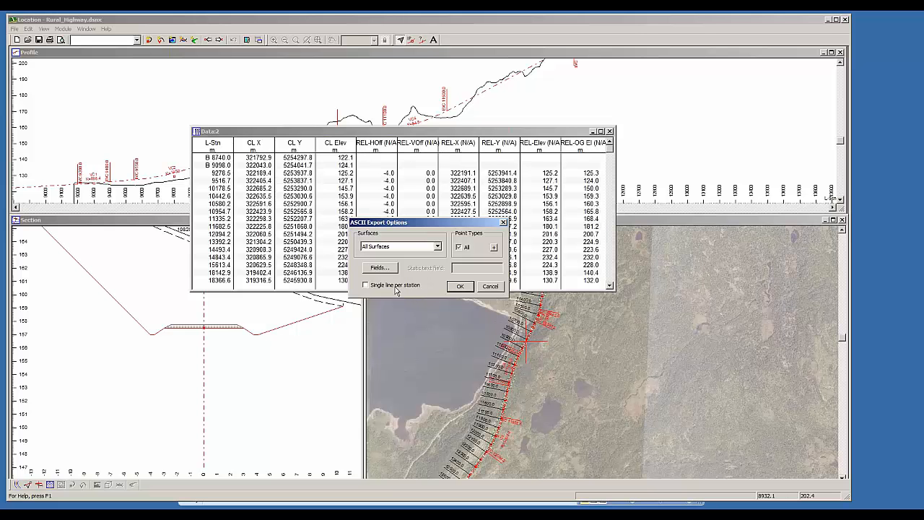
click(457, 287)
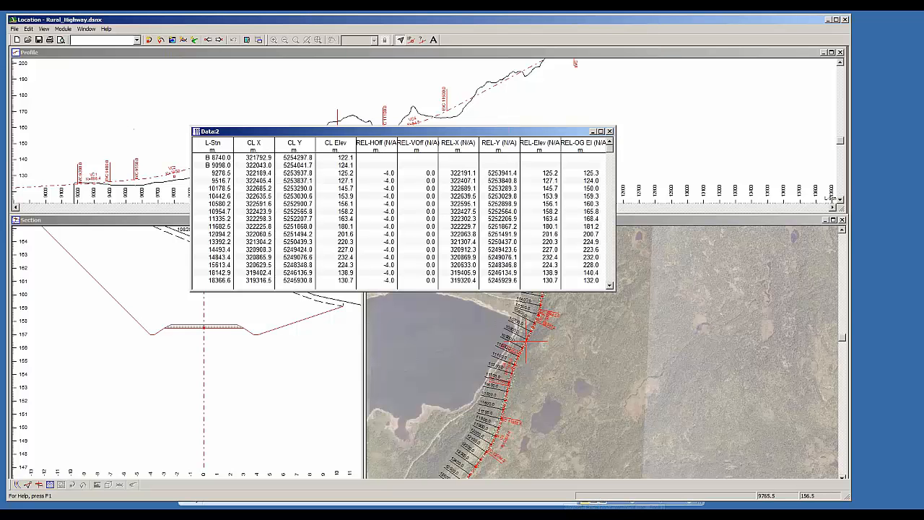
Step: Copy the data window contents to the clipboard and paste them into Excel's Sheet2 at cell A1
click(27, 29)
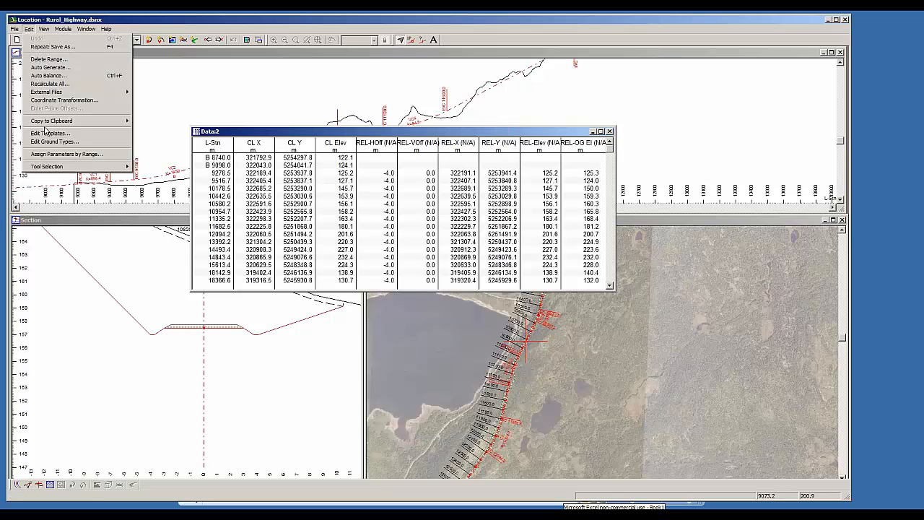
mouse_move(45, 123)
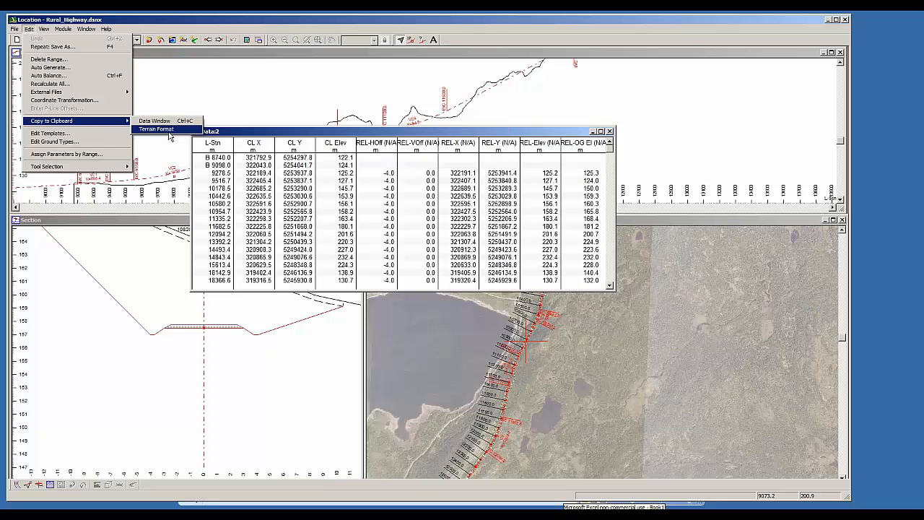
click(159, 121)
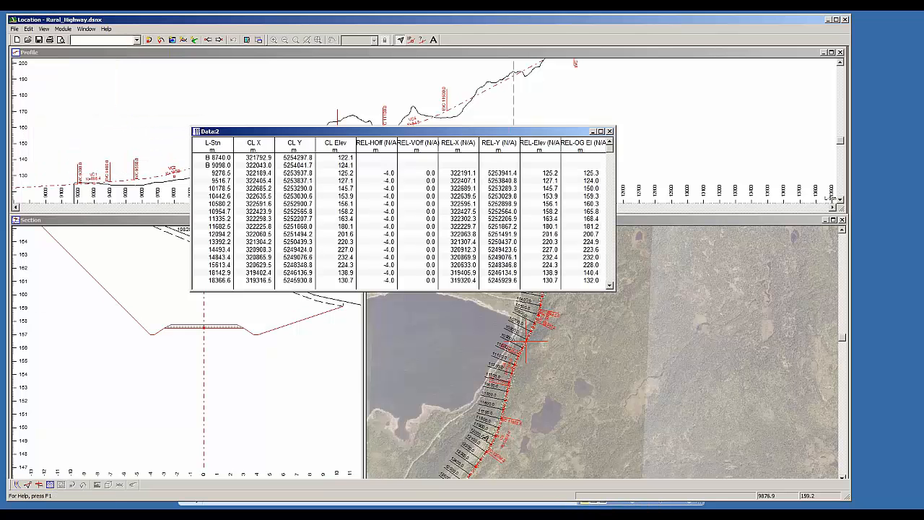
click(589, 505)
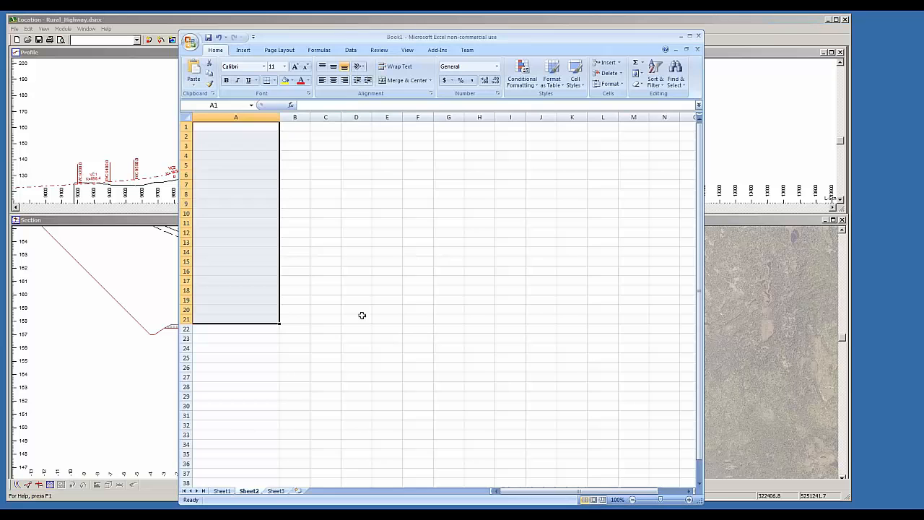
right_click(224, 125)
click(249, 151)
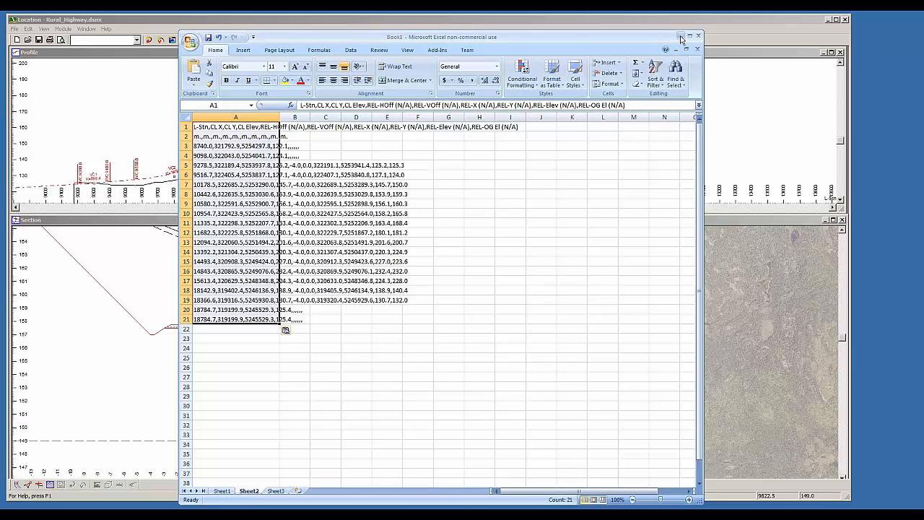
Step: Return to Location, move the data window clear of the section view, and show the full cross-section at station 10820.0
click(680, 36)
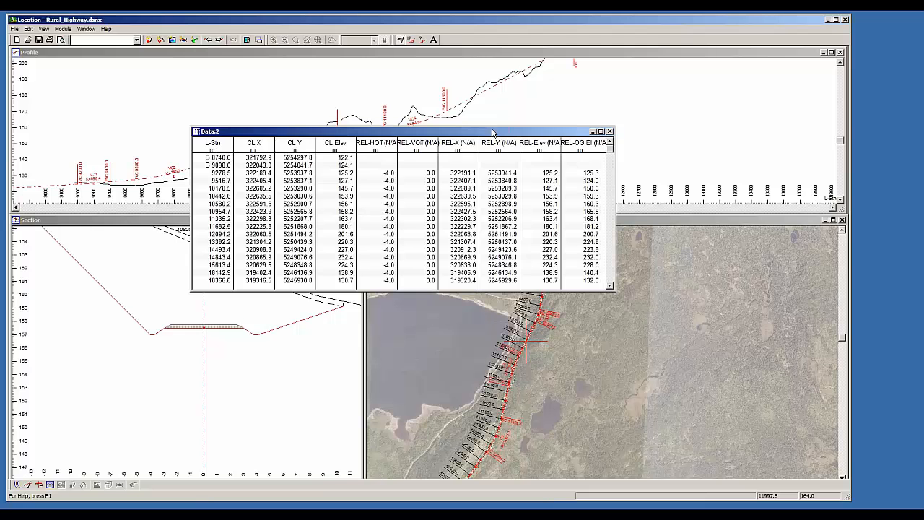
drag(492, 136, 430, 147)
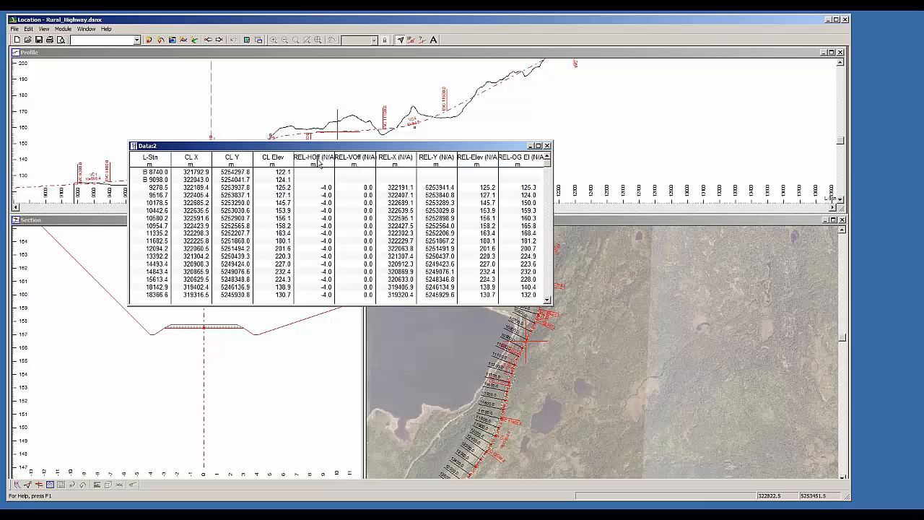
drag(295, 146, 448, 84)
middle_drag(230, 320, 229, 382)
scroll(211, 331, down, 1)
scroll(211, 332, down, 2)
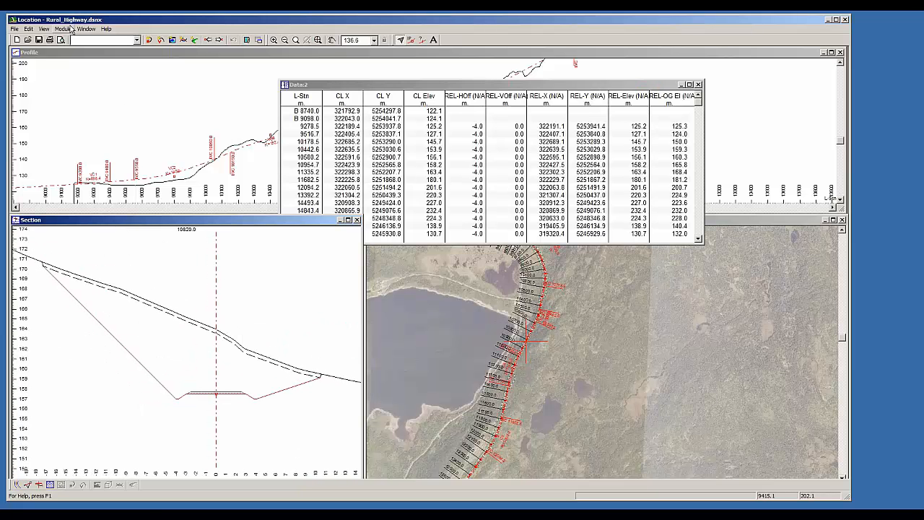
Step: Start saving the Rural_Highway design as a LandXML file and move the export options clear of the section view
click(14, 29)
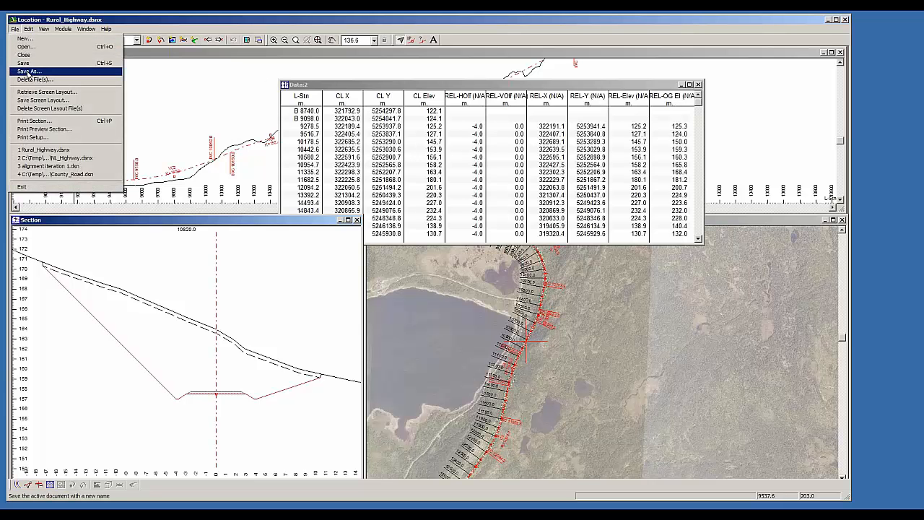
click(28, 71)
click(372, 332)
click(359, 390)
click(517, 403)
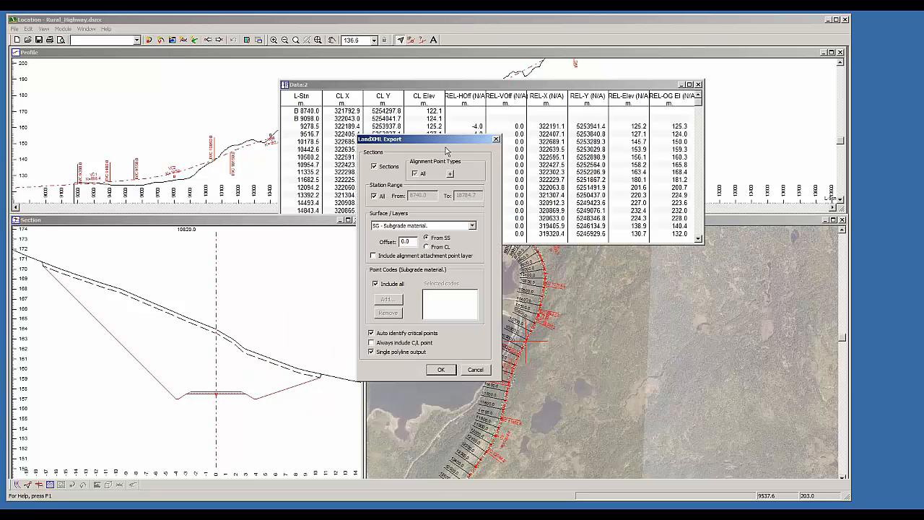
drag(443, 128, 421, 108)
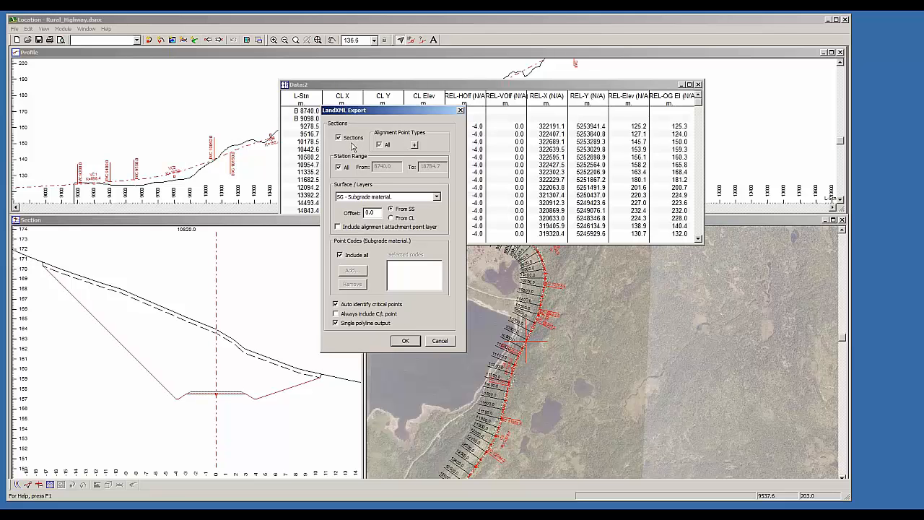
Step: Exclude all alignment point types from the LandXML export, then include only the Auto interval points (20.0m.)
click(414, 145)
click(459, 201)
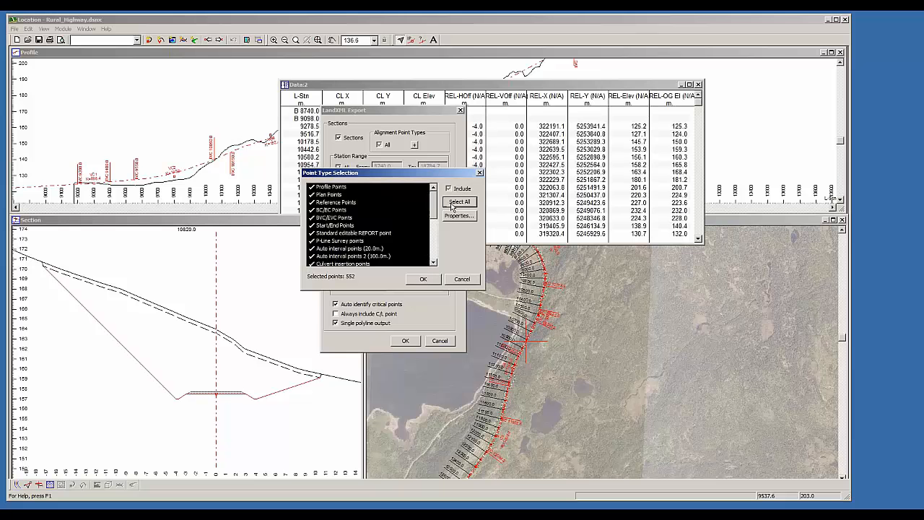
click(454, 190)
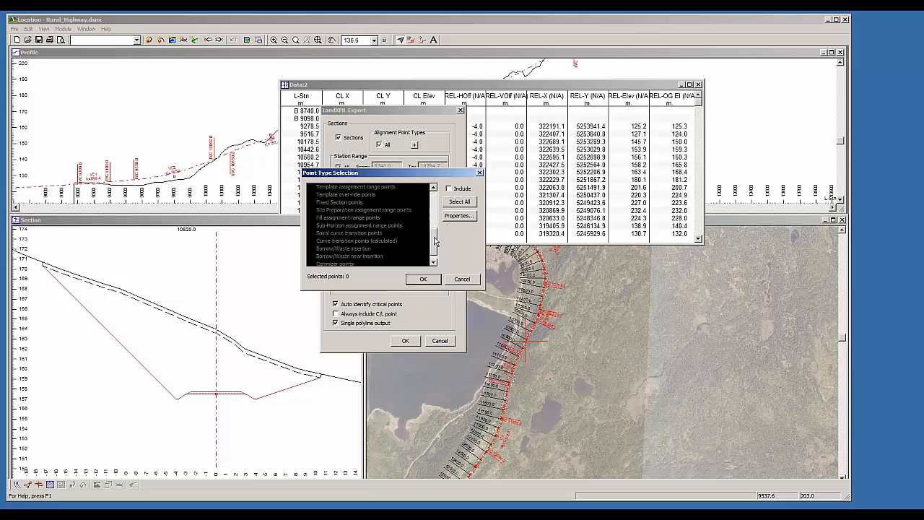
click(372, 253)
click(373, 253)
click(423, 278)
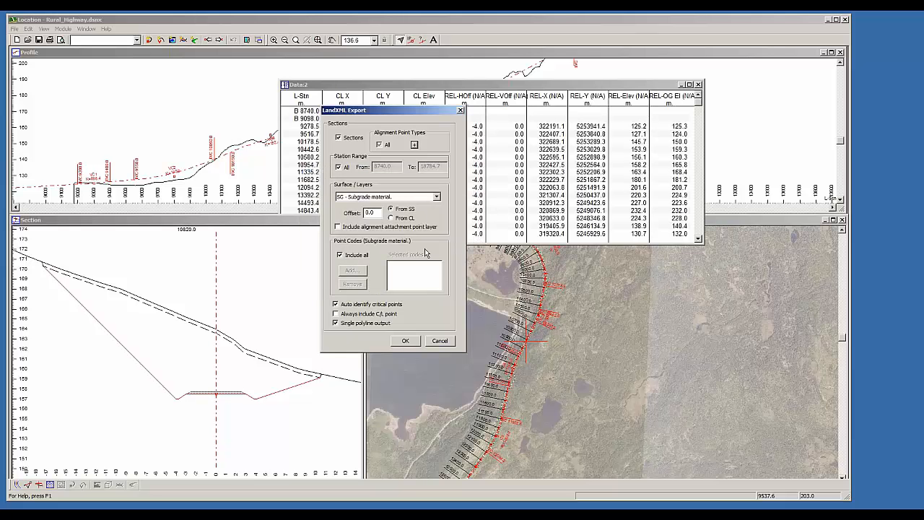
Step: Set the export surface to SG - Subgrade material and complete the LandXML export
click(362, 197)
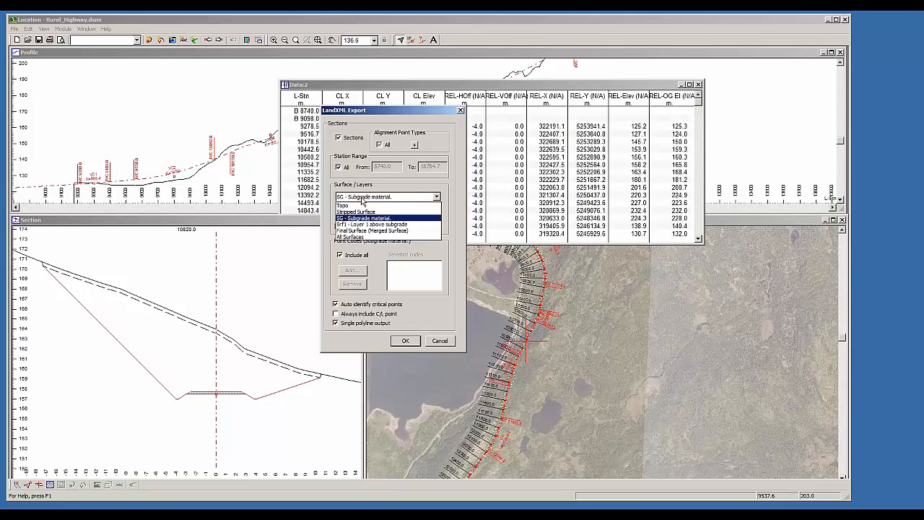
click(368, 218)
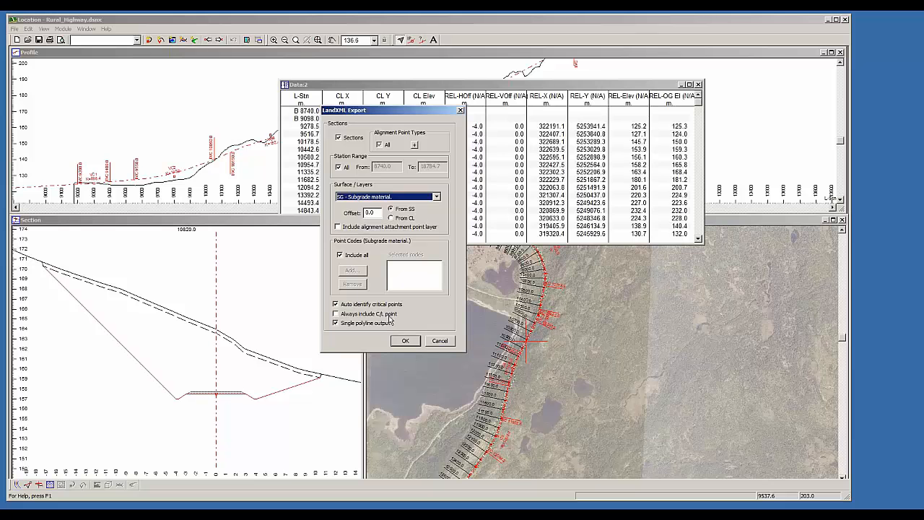
click(404, 341)
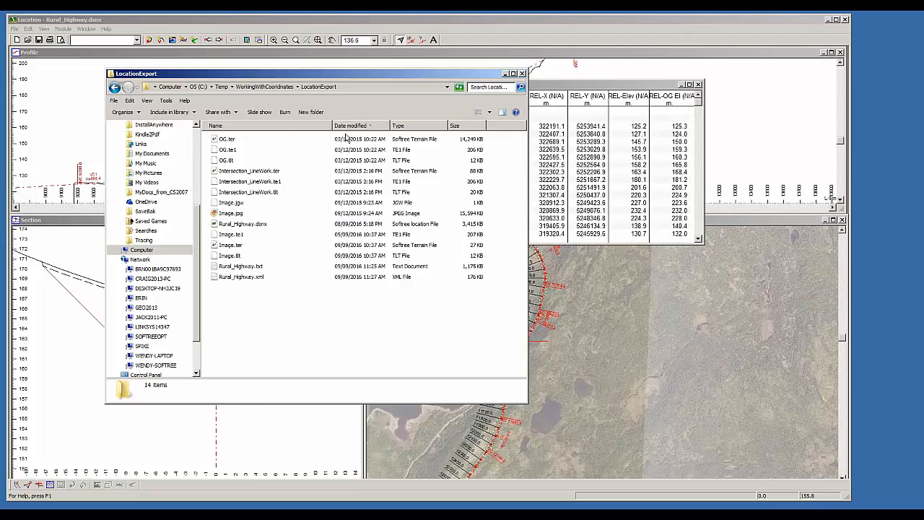
Step: Sort the LocationExport folder by date modified and inspect the exported Rural_Highway.xml file
click(367, 126)
click(247, 141)
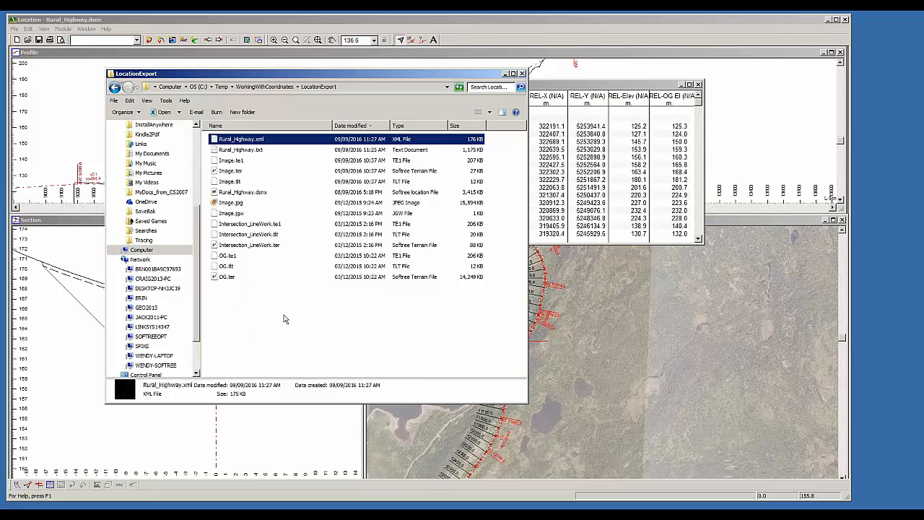
click(265, 319)
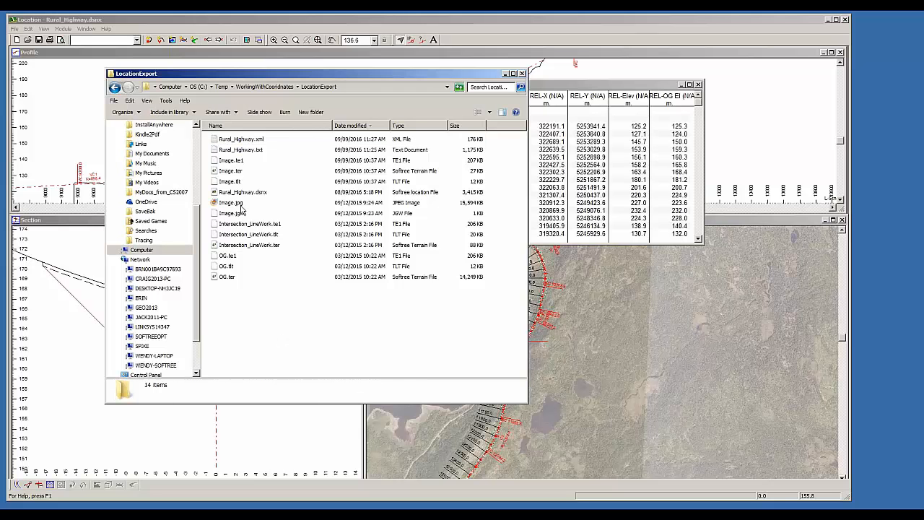
click(225, 140)
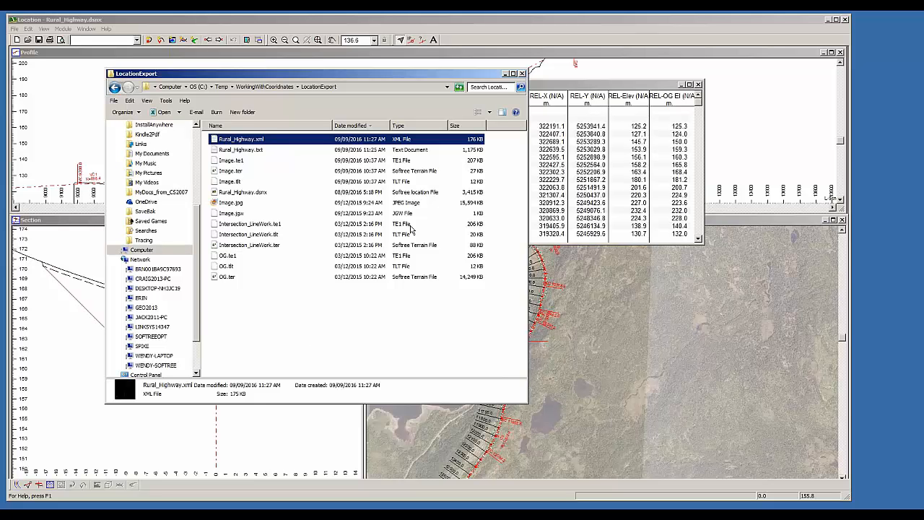
Step: Move the open Rural_Highway design out of the way and reposition the LocationExport folder window on the desktop
click(505, 74)
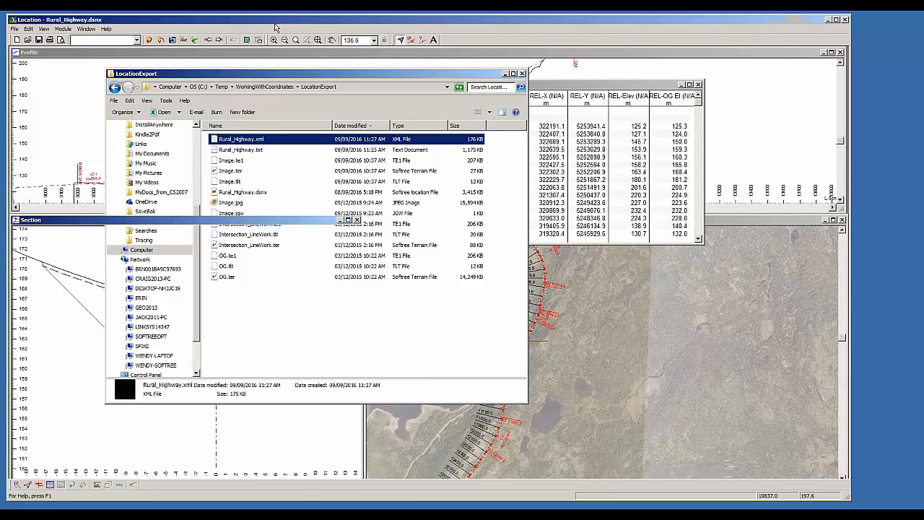
drag(275, 24, 497, 21)
drag(307, 85, 267, 119)
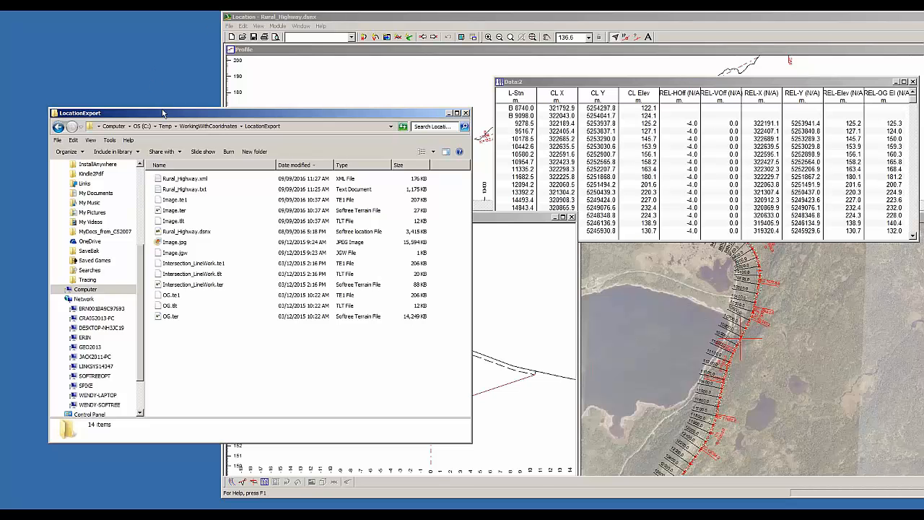
drag(162, 113, 191, 102)
click(398, 15)
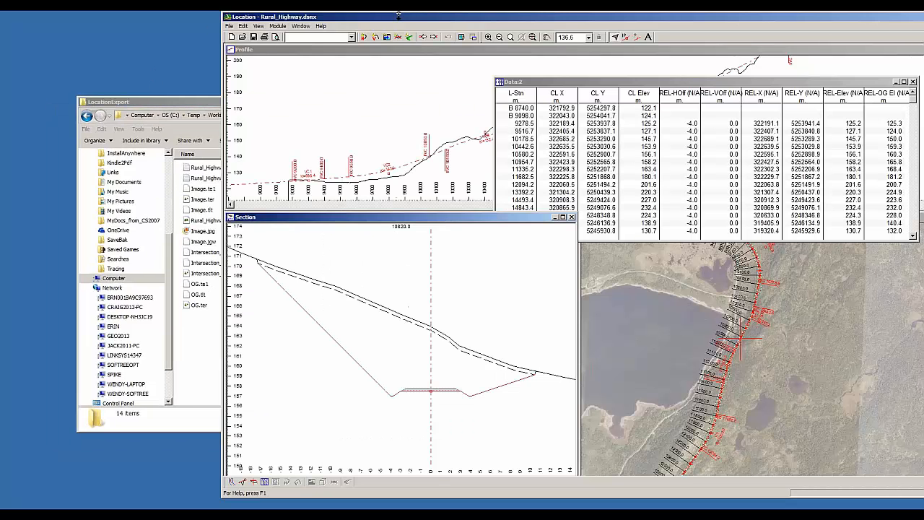
drag(393, 12, 393, 77)
drag(676, 83, 319, 102)
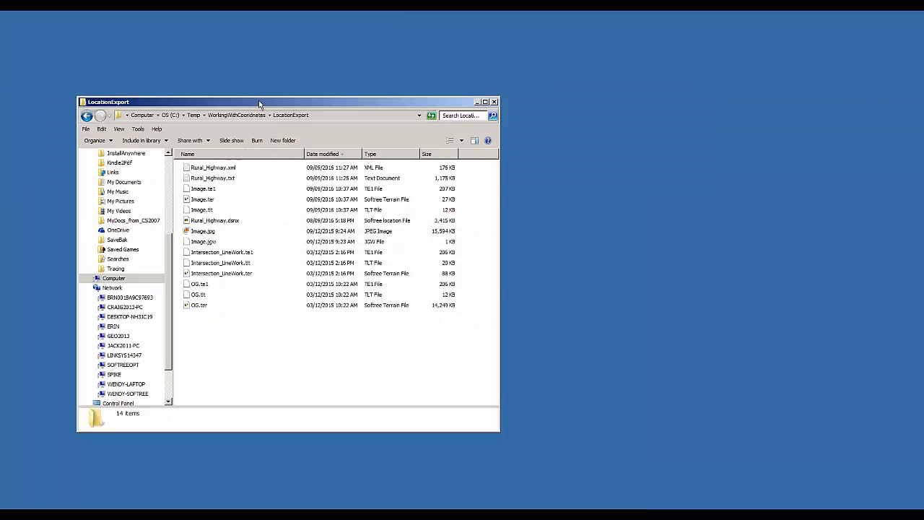
drag(258, 101, 290, 91)
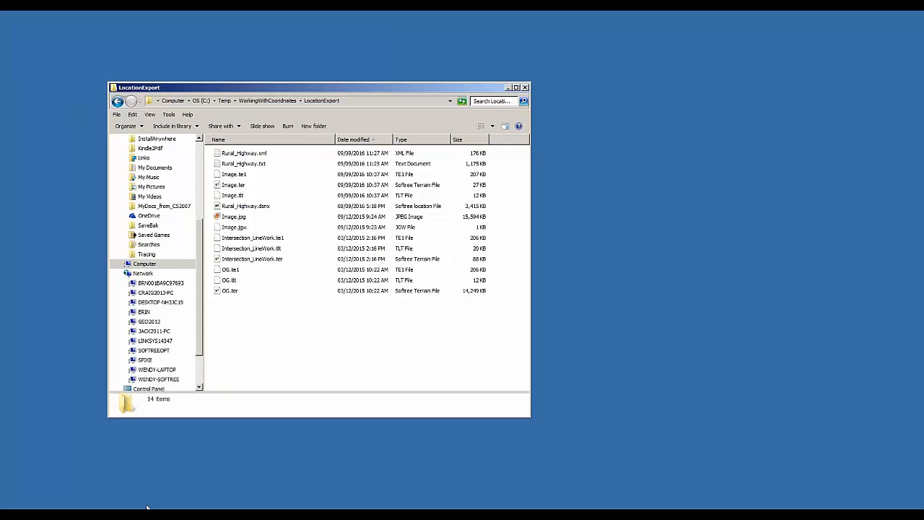
Step: Launch a new Location session and create a new design using the OG.ter terrain
key(super)
click(43, 336)
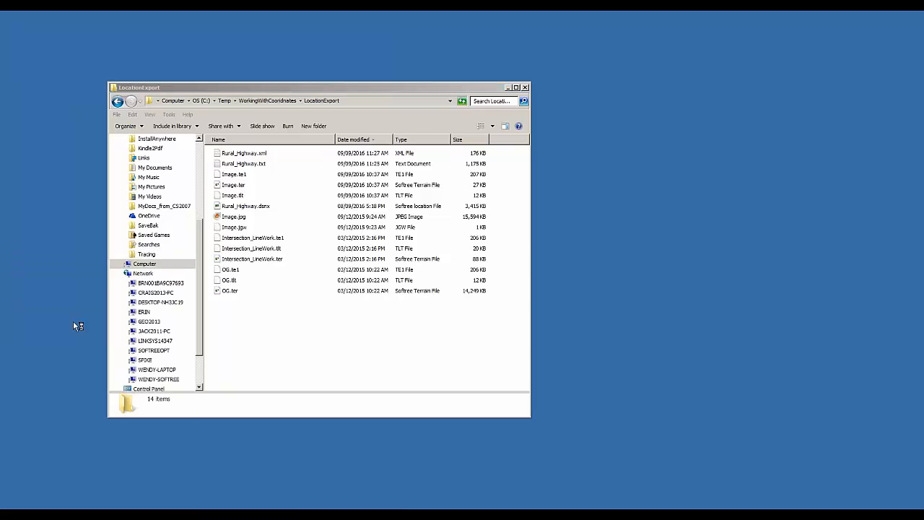
drag(186, 93, 159, 109)
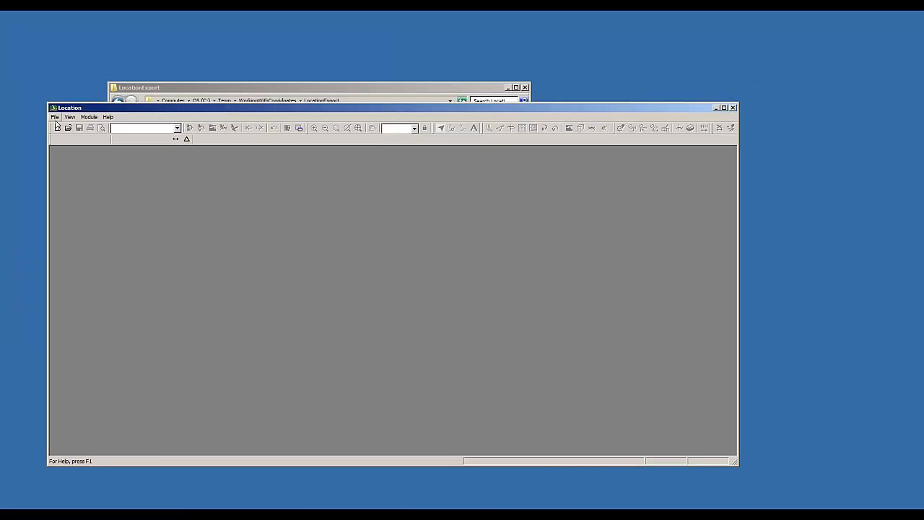
click(54, 117)
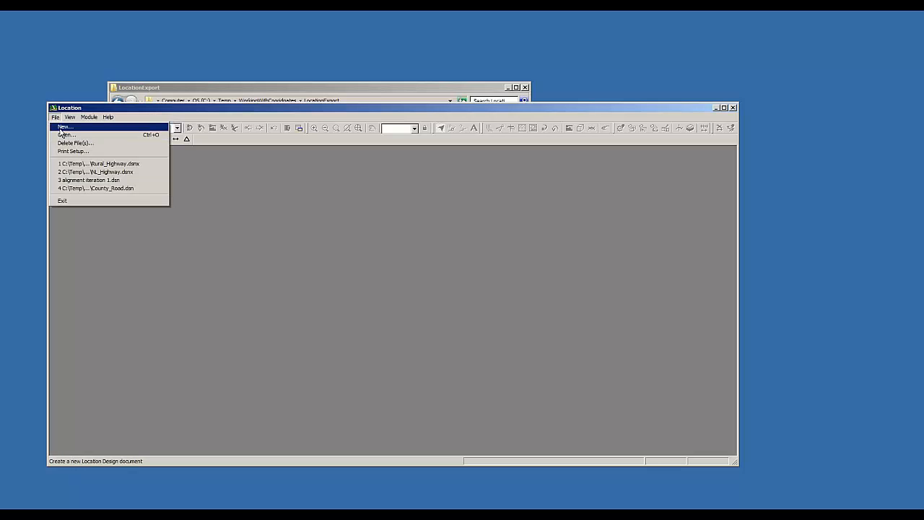
click(64, 127)
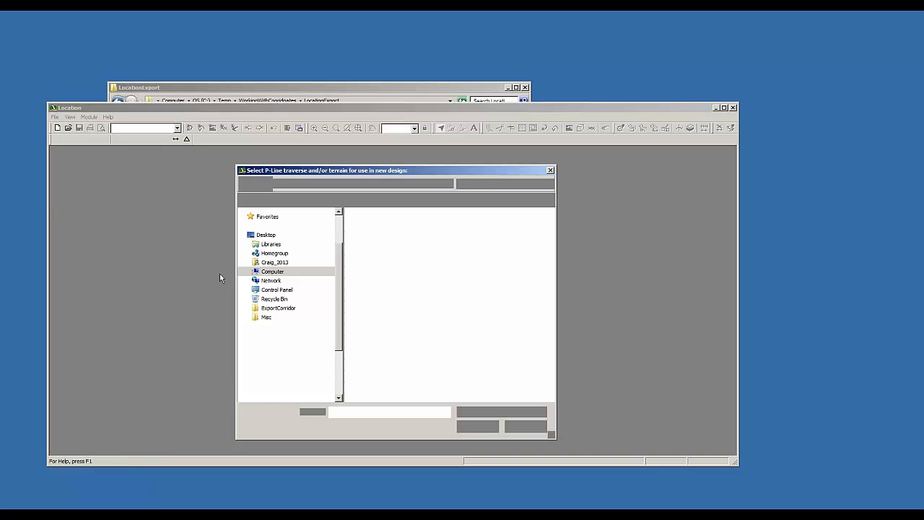
click(477, 235)
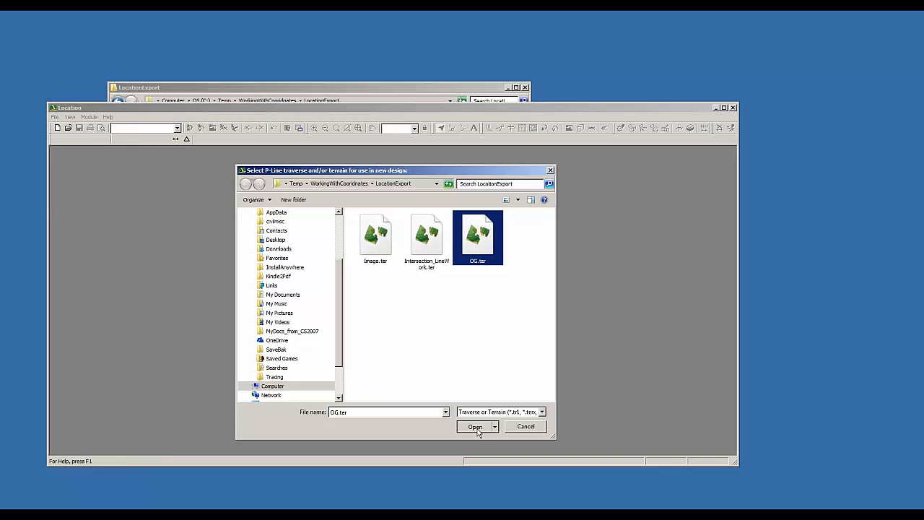
click(475, 427)
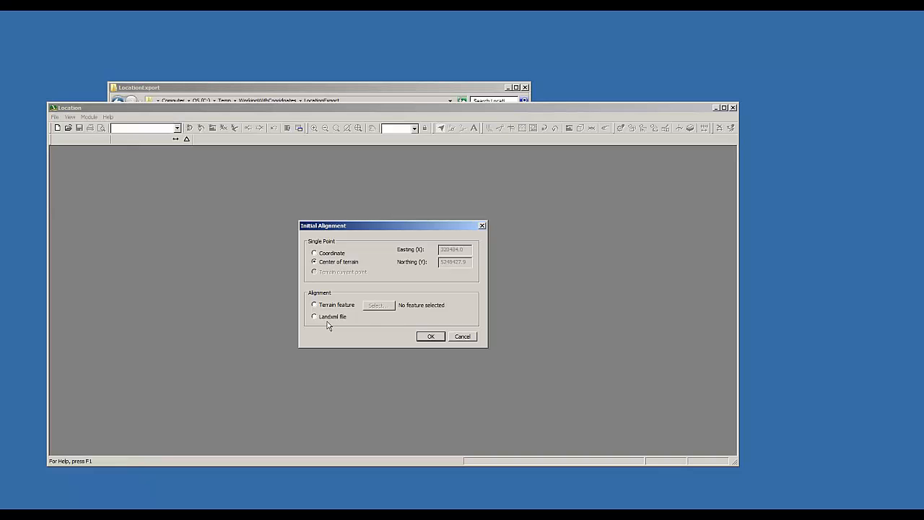
Step: Import the Rural_Highway LandXML file as the initial alignment, including the PGCenter vertical alignment and Sections (LandXML:CrossSectSurf)
click(318, 316)
click(428, 337)
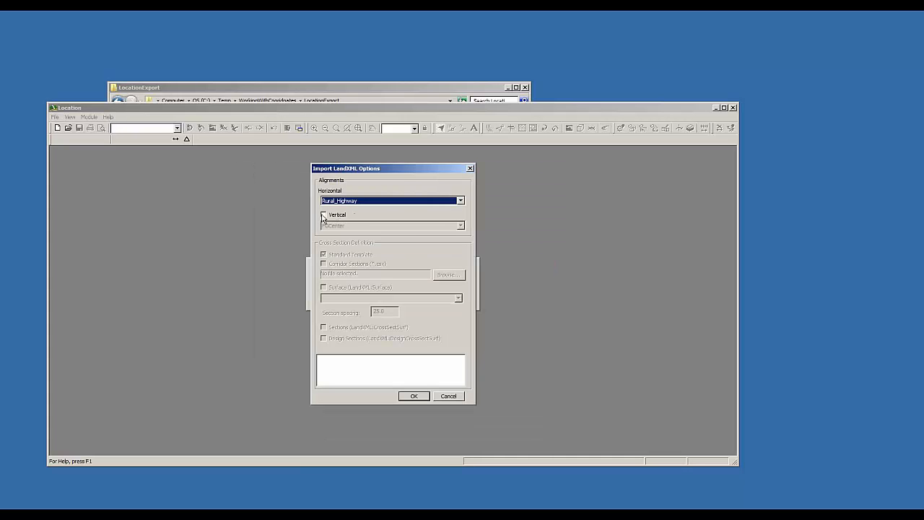
click(323, 216)
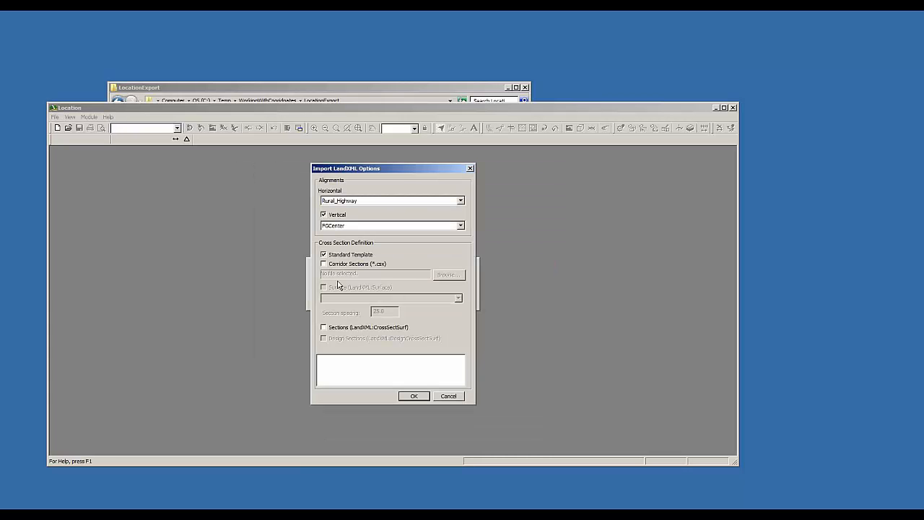
click(342, 329)
click(406, 398)
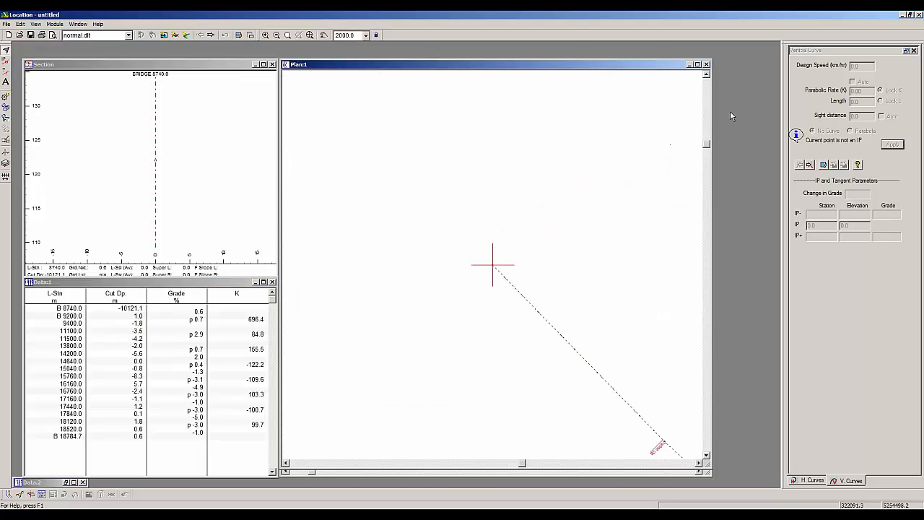
Step: Resize and reposition the new Location window so it fits entirely on the desktop
drag(578, 18, 381, 21)
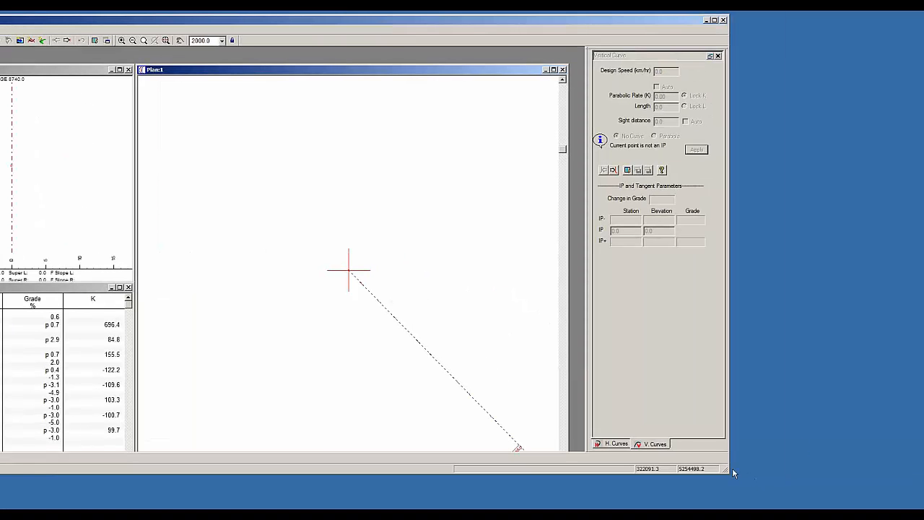
drag(724, 469, 468, 479)
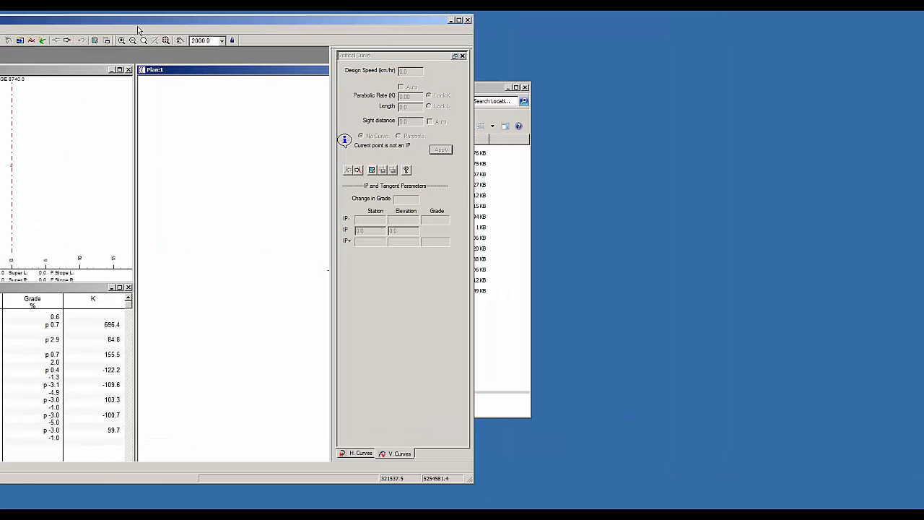
drag(134, 24, 307, 26)
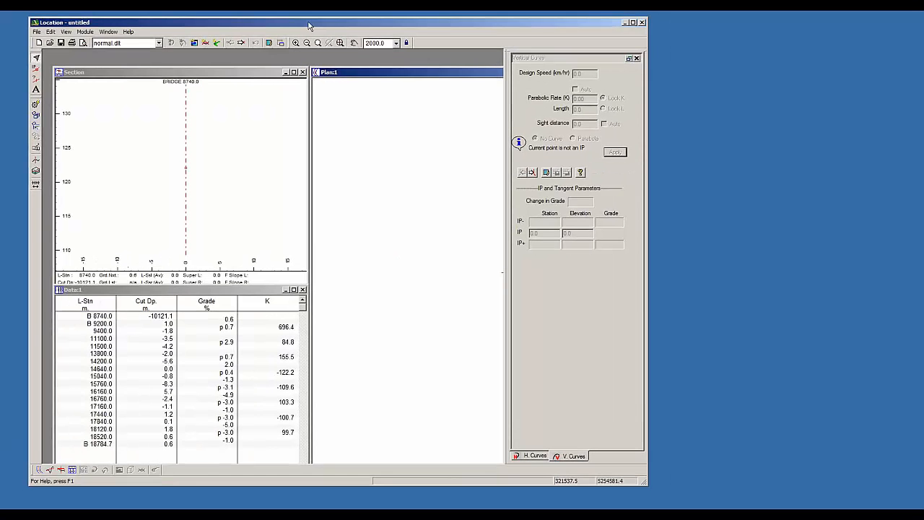
drag(645, 483, 768, 491)
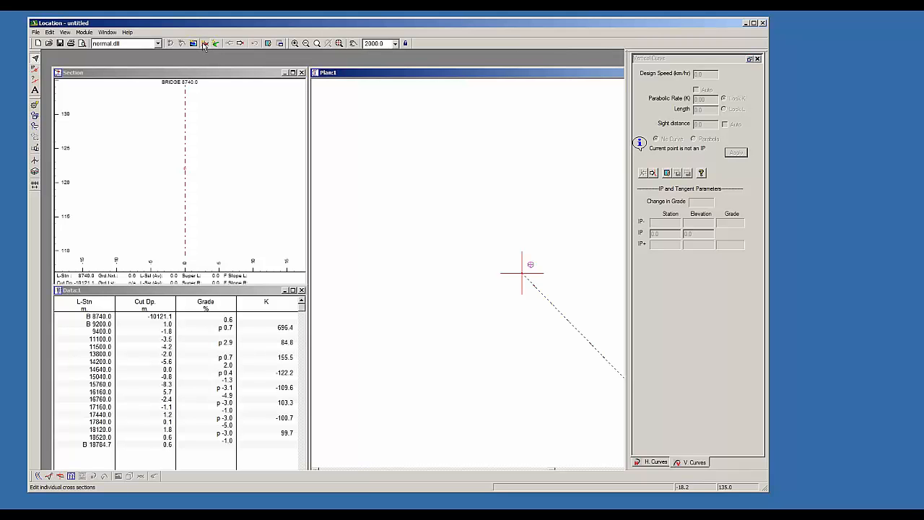
Step: List the imported fixed sections in the Section Editor and expand section 9280.0 to examine its layers
click(205, 44)
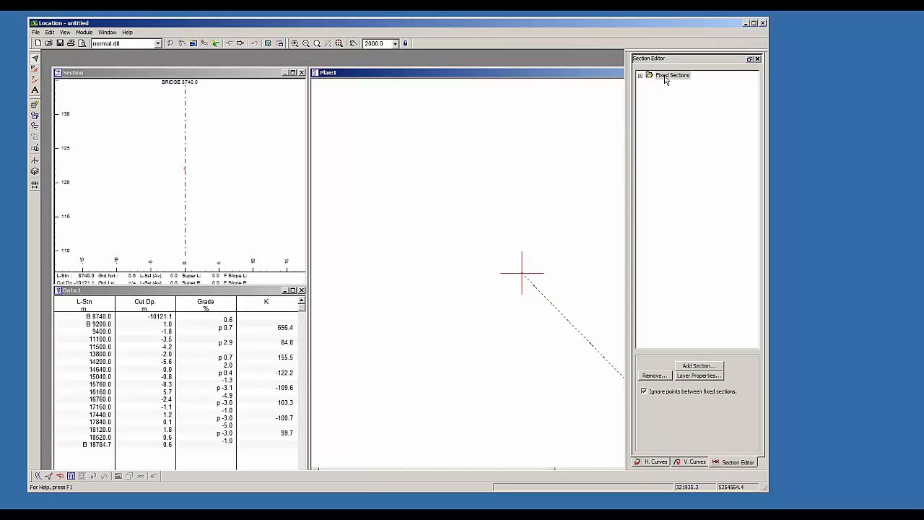
click(640, 76)
drag(613, 73, 474, 63)
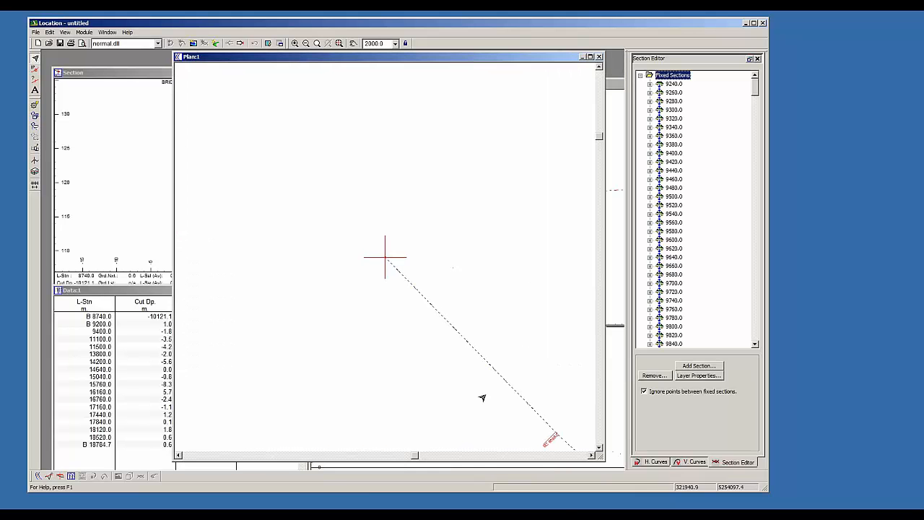
click(648, 101)
click(674, 101)
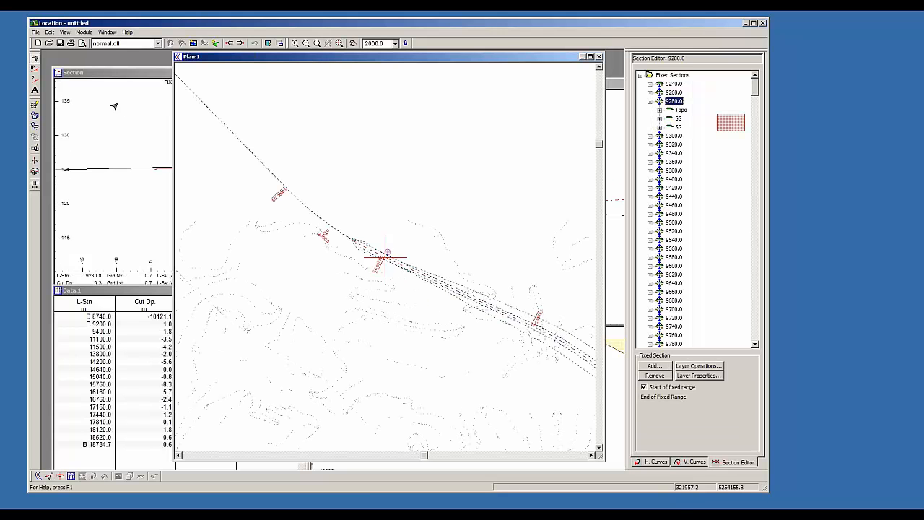
Step: Bring the Section view forward and examine the imported cross-sections at stations 9280.0 and 9460.0
click(122, 74)
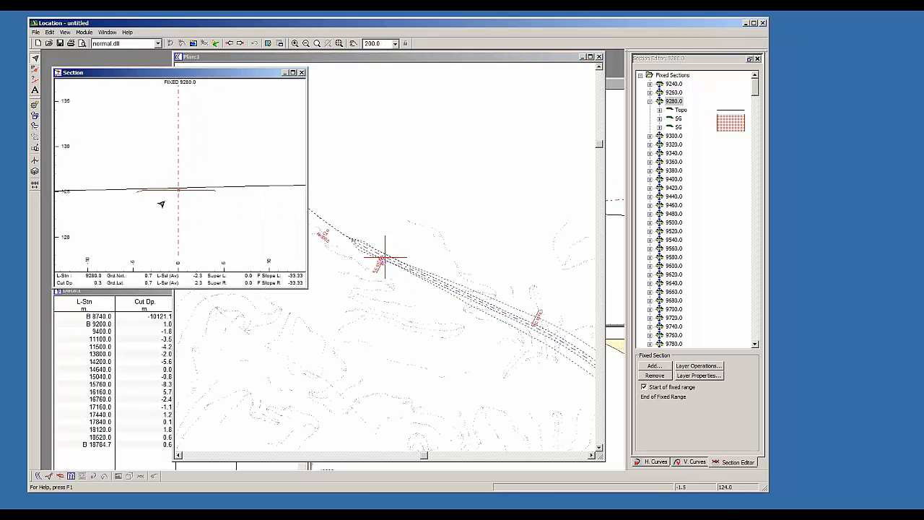
click(670, 208)
middle_drag(181, 123, 143, 126)
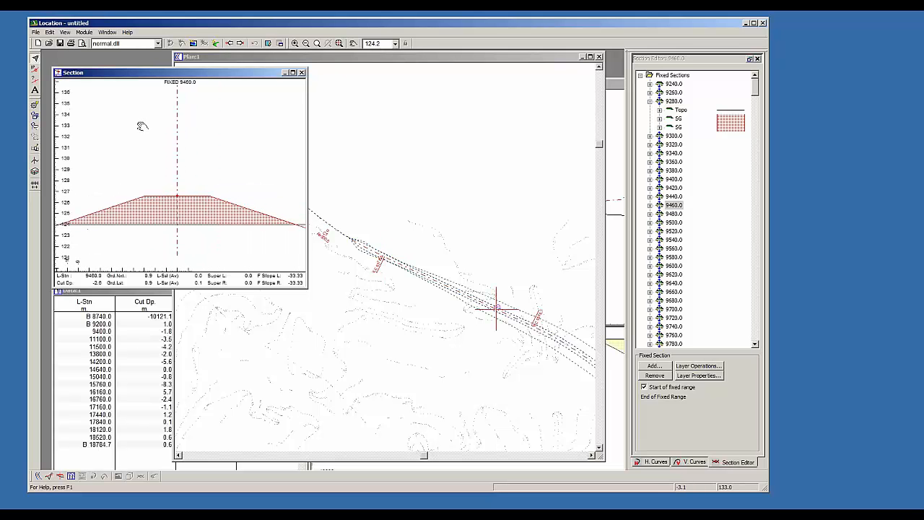
Step: Enlarge the Section window, expand fixed section 9460.0 in the Section Editor and examine the cross-section at 9540.0
drag(306, 287, 467, 318)
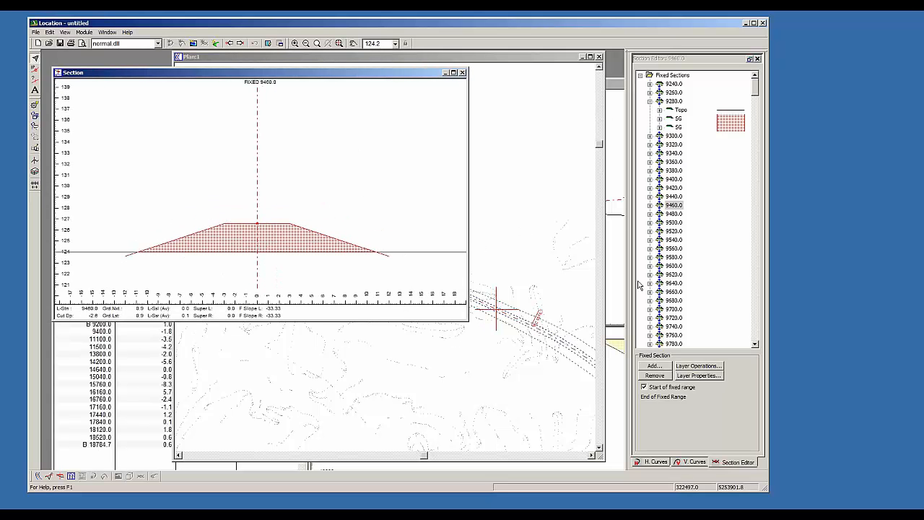
click(650, 206)
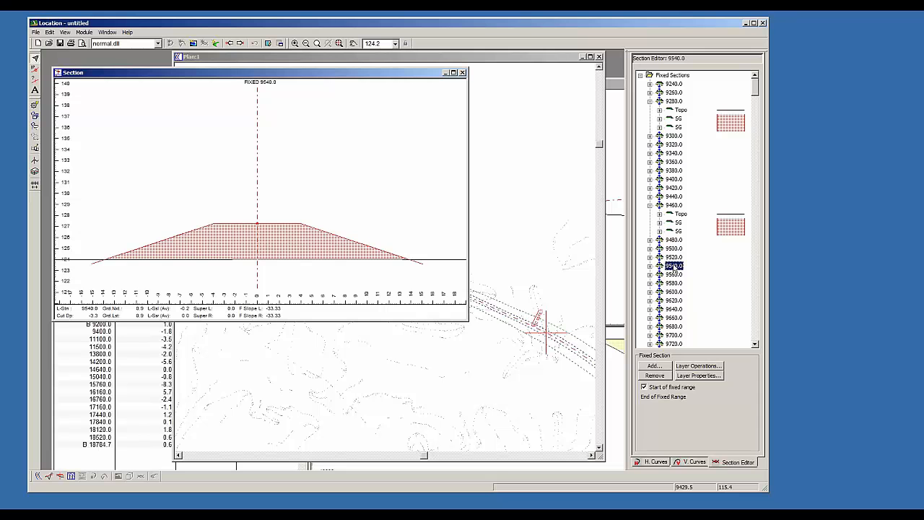
middle_drag(406, 196, 381, 165)
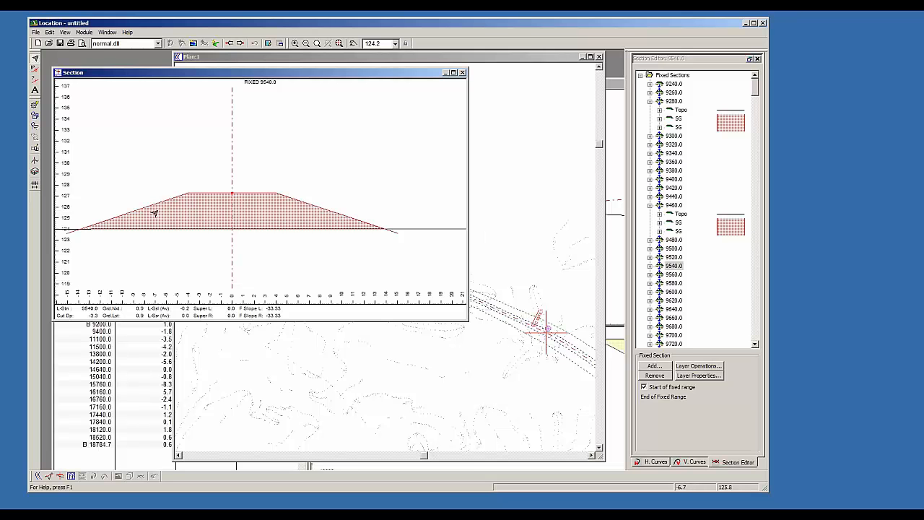
middle_drag(201, 176, 223, 180)
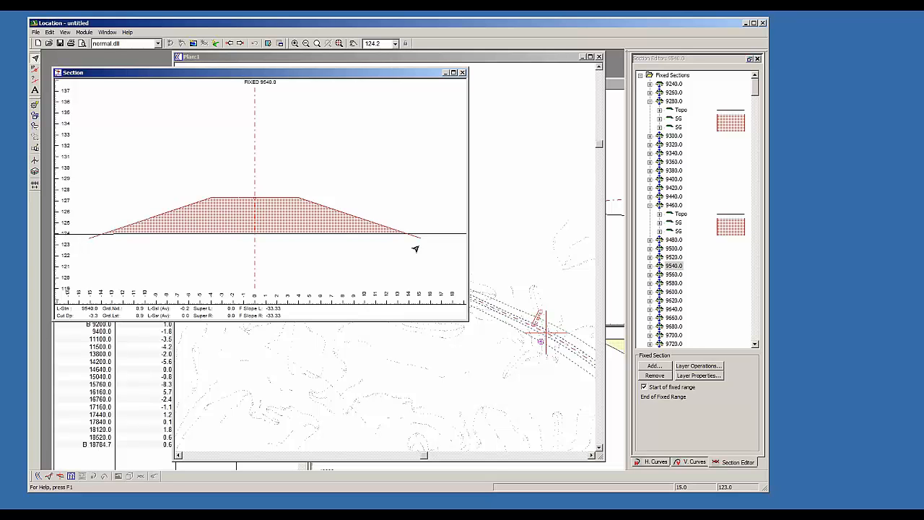
Step: Enable applying and automatically updating stripping in the layer properties for all fixed sections
click(641, 76)
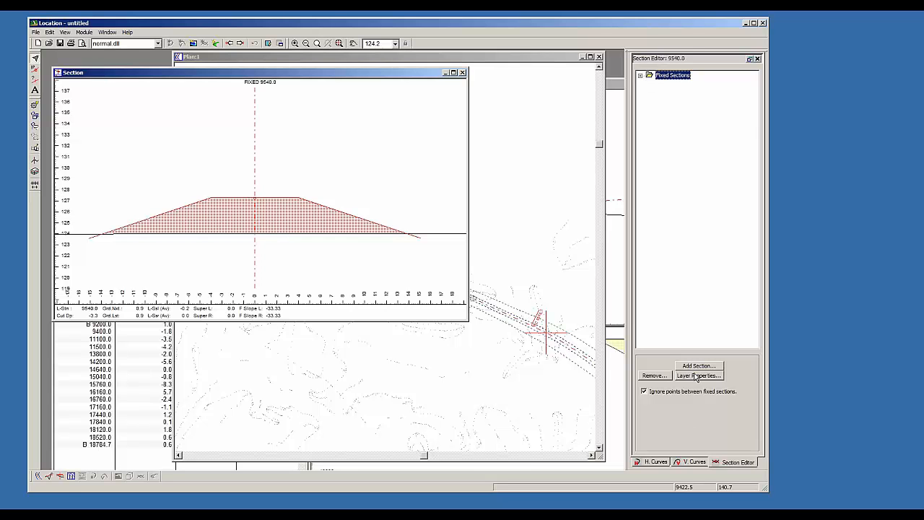
click(697, 376)
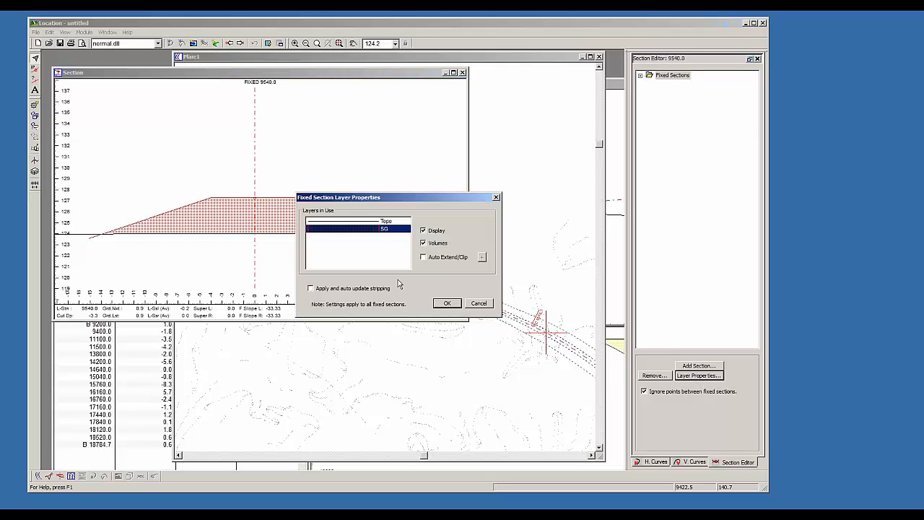
click(312, 289)
click(447, 304)
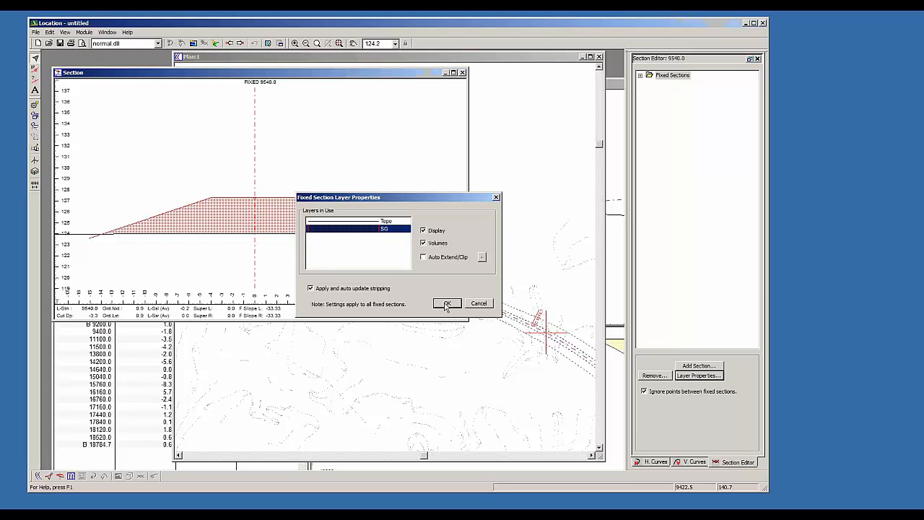
Step: Check the Stripping display setting in the Section window options and close them without changes
right_click(378, 161)
click(392, 224)
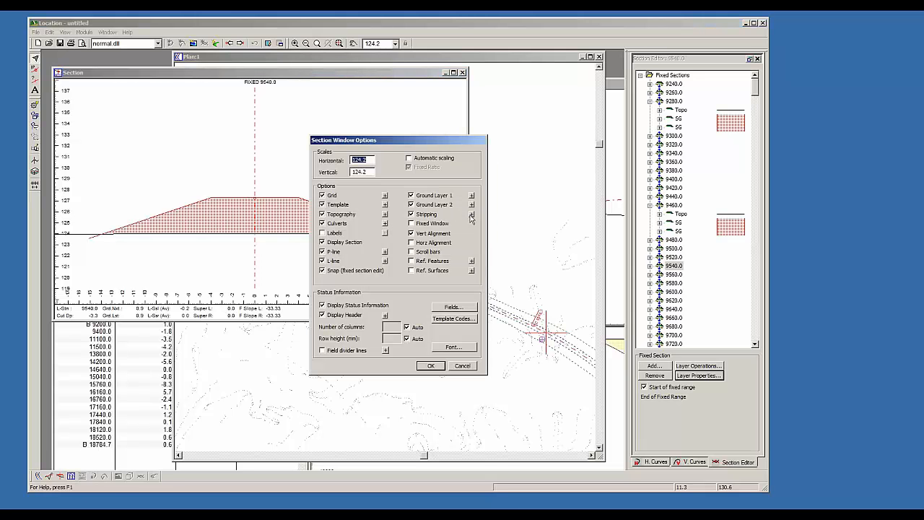
click(466, 366)
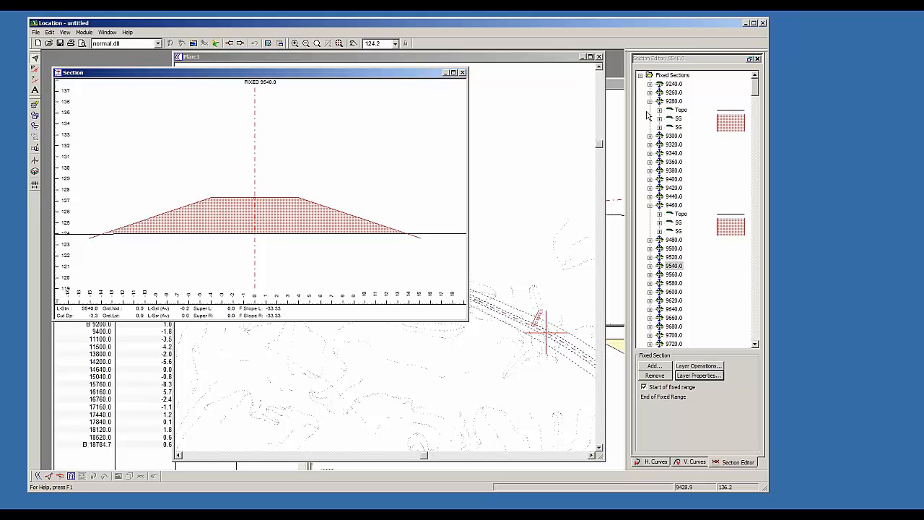
Step: Collapse fixed sections 9280.0 and 9460.0 and reconfirm the layer properties for all fixed sections
click(650, 105)
click(650, 179)
click(667, 76)
click(697, 375)
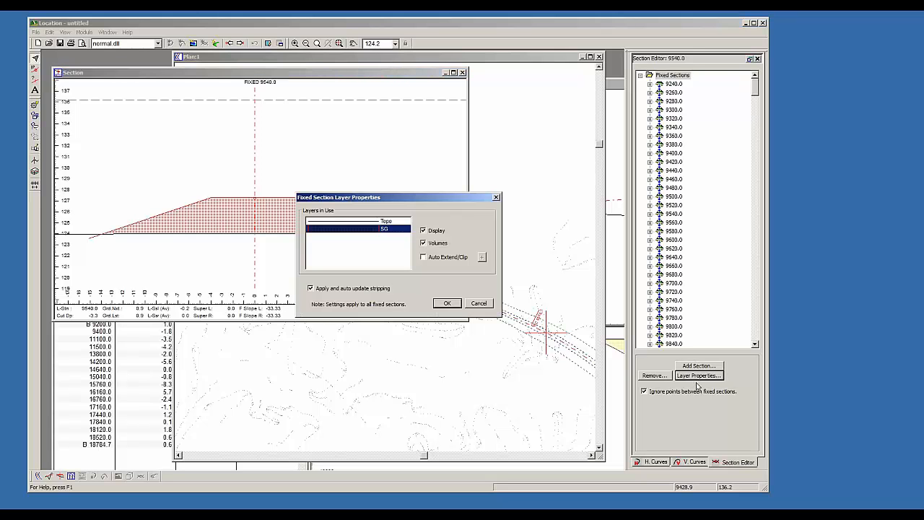
click(447, 303)
click(448, 303)
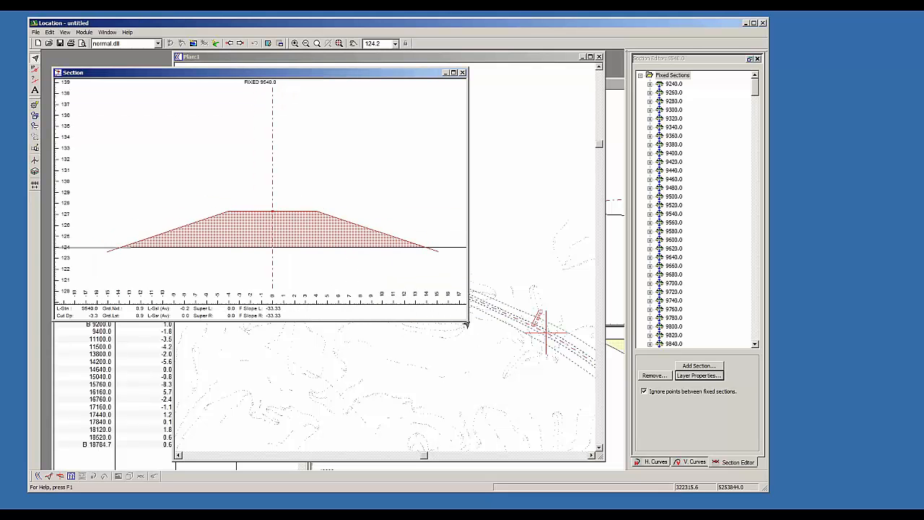
drag(467, 324, 506, 322)
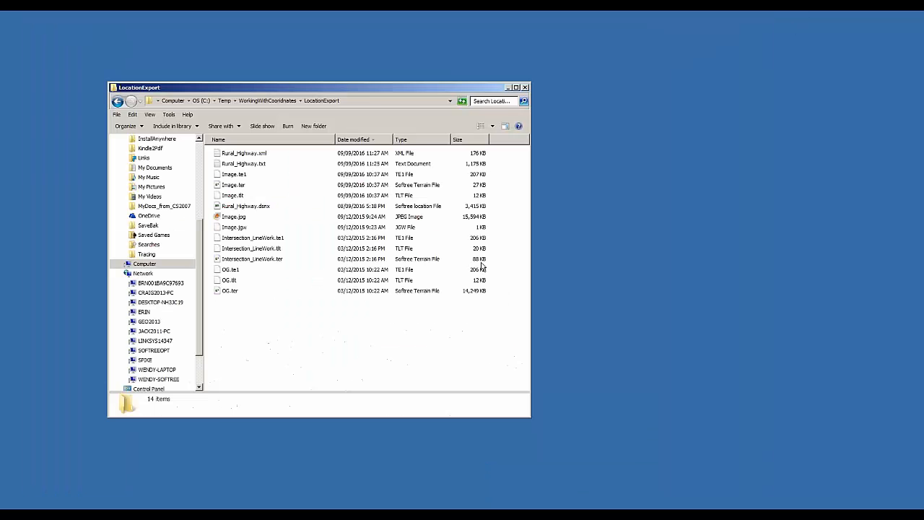
Step: Switch to the Location window with the Rural_Highway design and move it fully onto the desktop
click(665, 466)
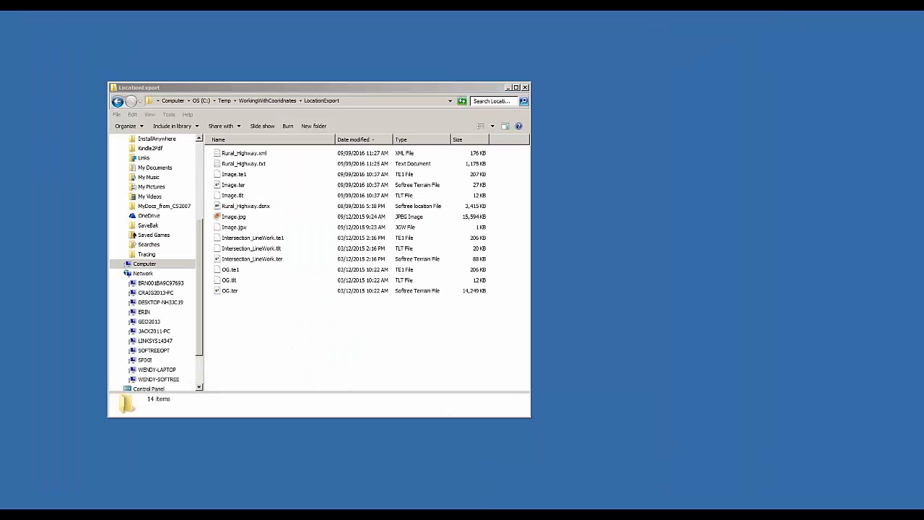
key(alt+Tab)
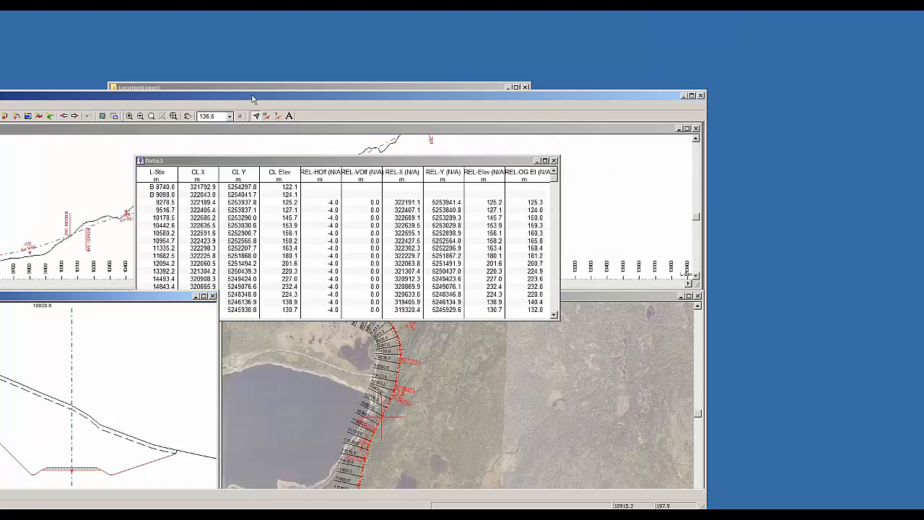
drag(253, 99, 400, 26)
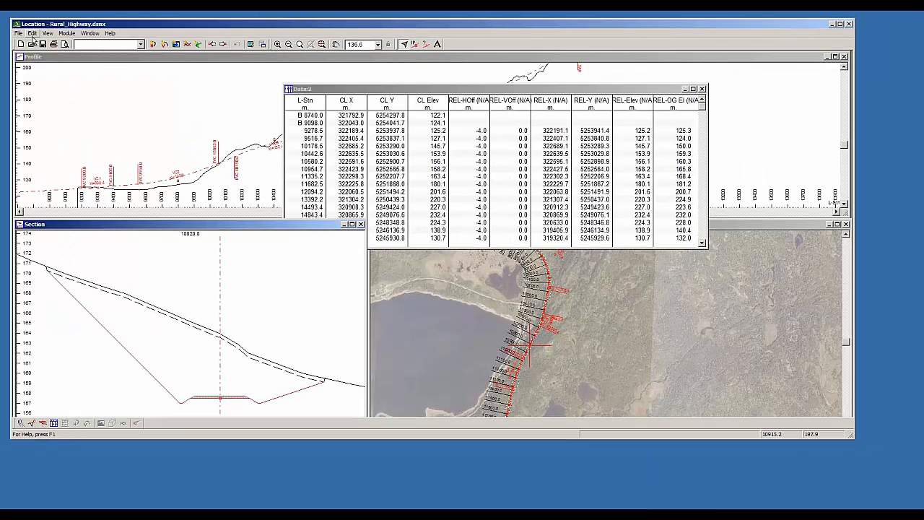
click(18, 34)
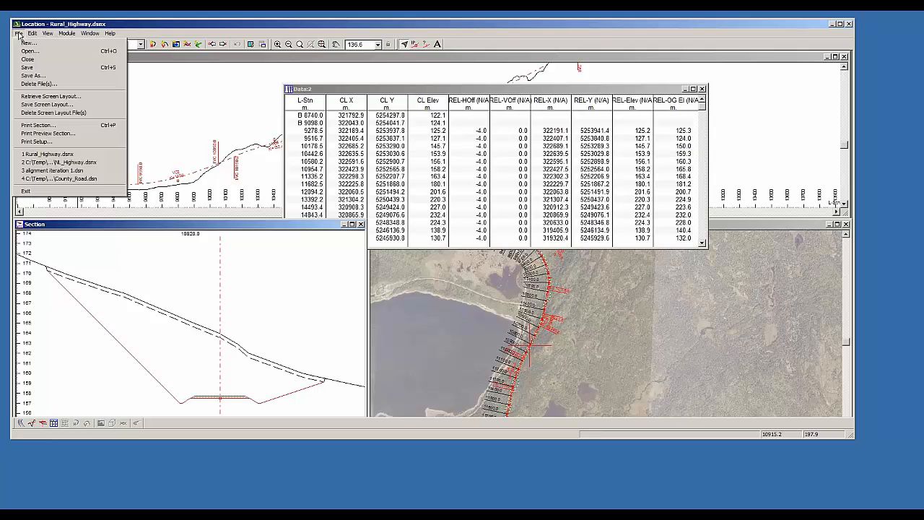
click(34, 33)
drag(47, 27, 43, 28)
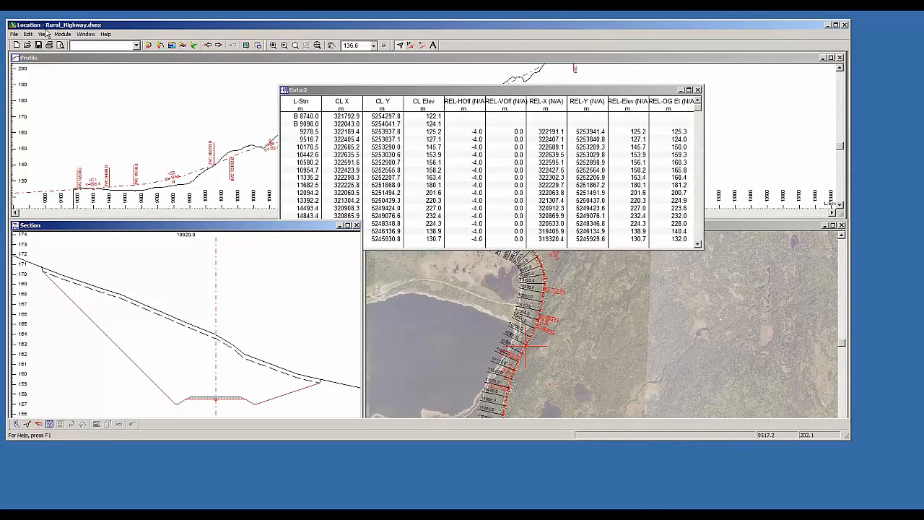
middle_drag(255, 326, 259, 295)
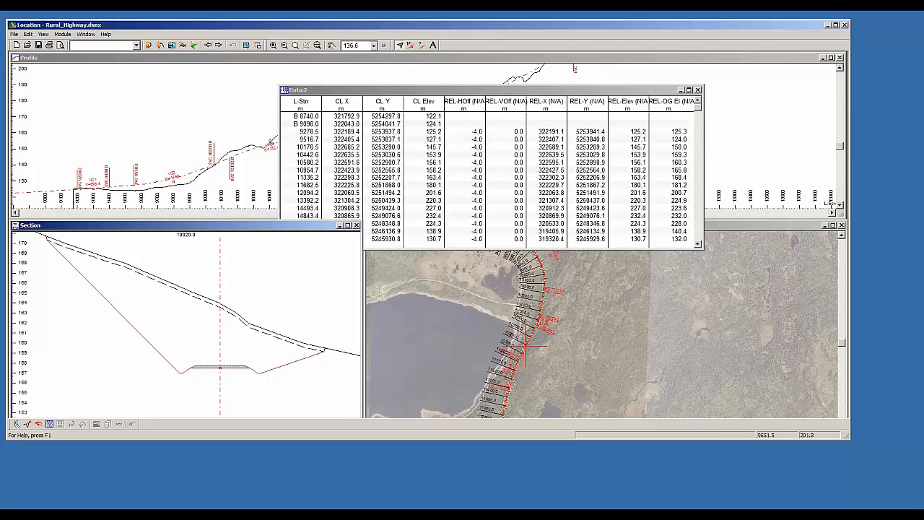
Step: Save the Rural_Highway design under the same name as a Softree-Terrain v5-v7 (*.ter) file to start the Terrain export
click(15, 35)
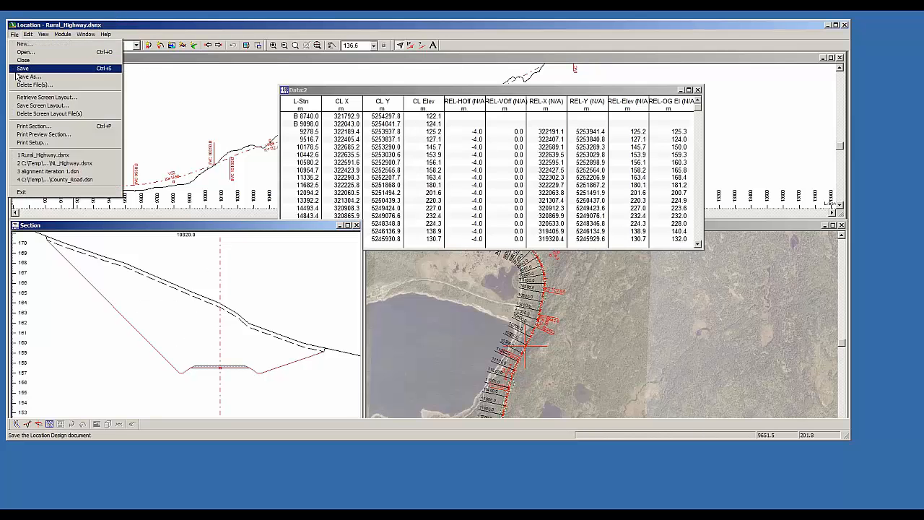
click(25, 76)
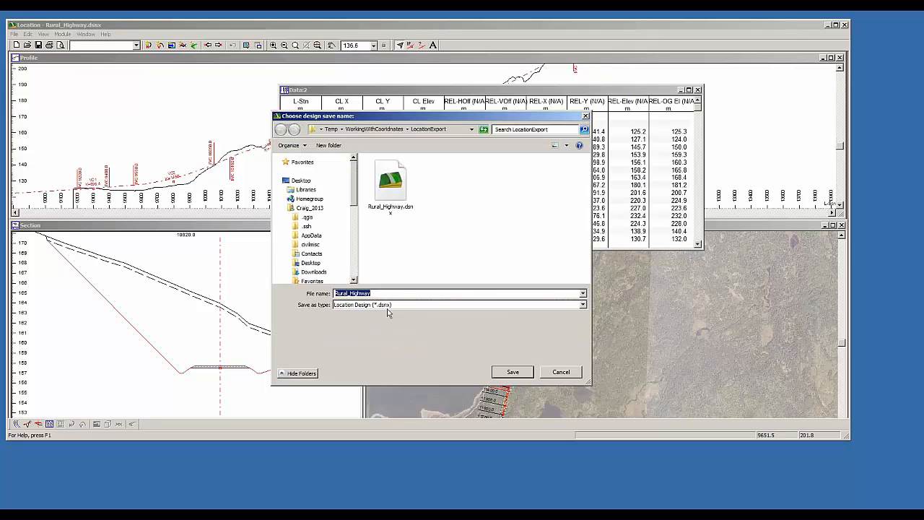
click(388, 304)
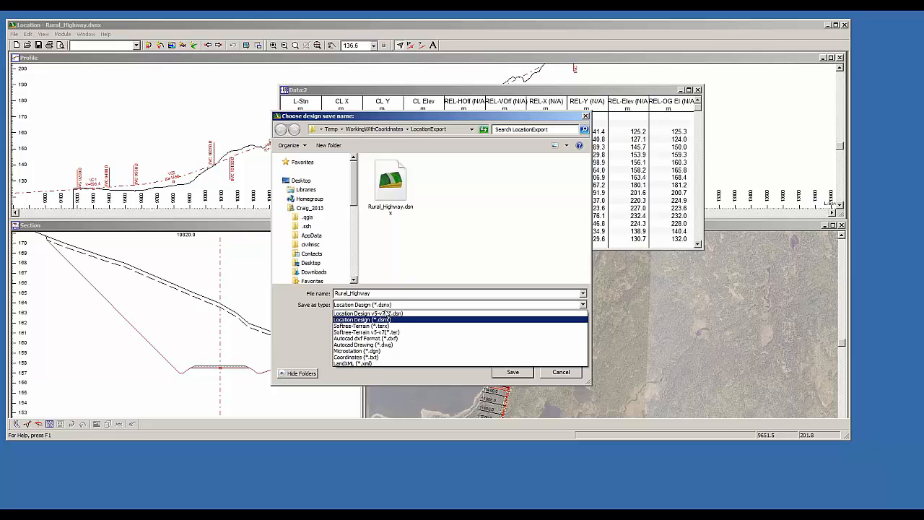
click(365, 332)
click(510, 372)
Step: Export the SG - Subgrade material sections with surface limits and a TIN model but no centerline, for editing in Terrain
click(346, 200)
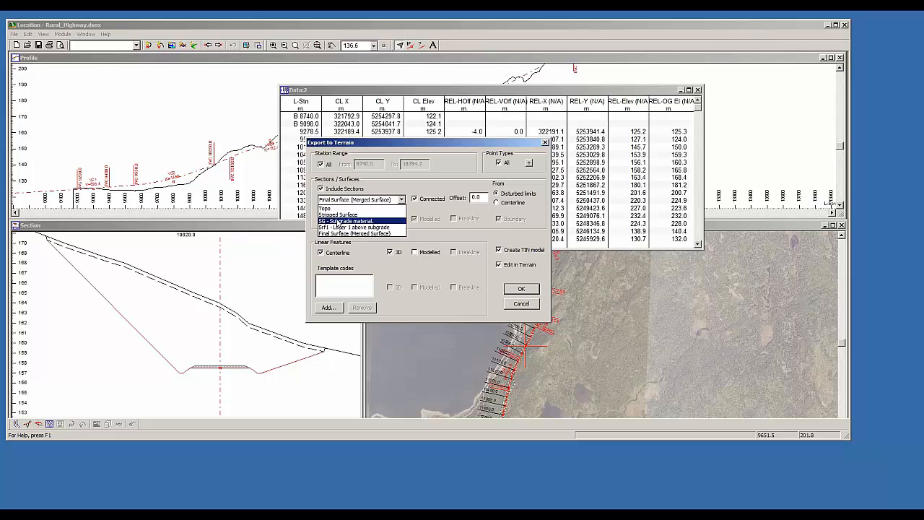
click(339, 222)
click(327, 253)
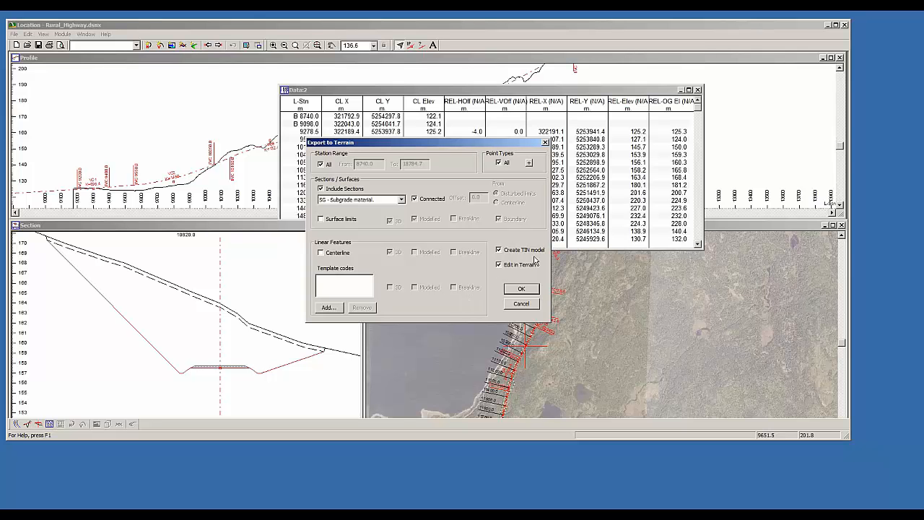
click(322, 220)
click(520, 291)
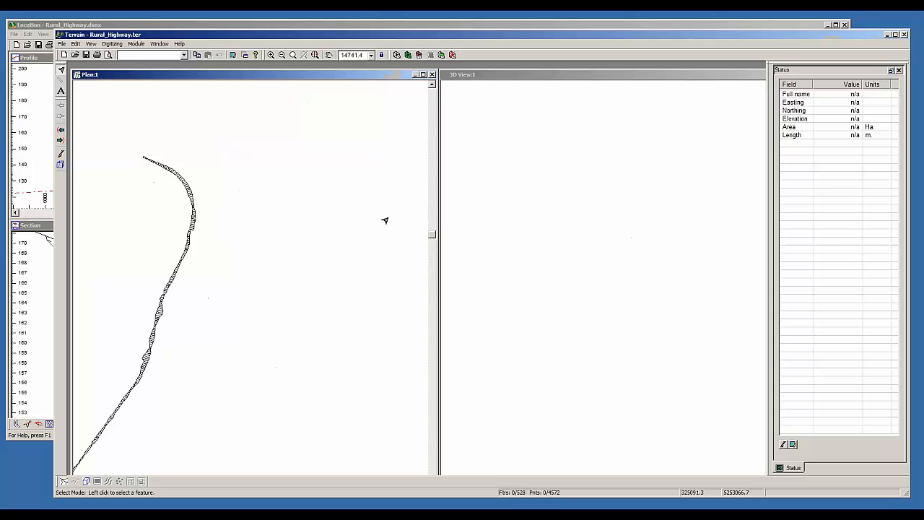
Step: Examine the full length of the exported highway in the Terrain plan view
middle_drag(245, 298, 330, 223)
scroll(283, 244, down, 3)
scroll(271, 353, down, 1)
middle_drag(270, 349, 306, 262)
Step: Examine the exported highway subgrade surface from different angles and zoom levels in the 3D view
click(535, 79)
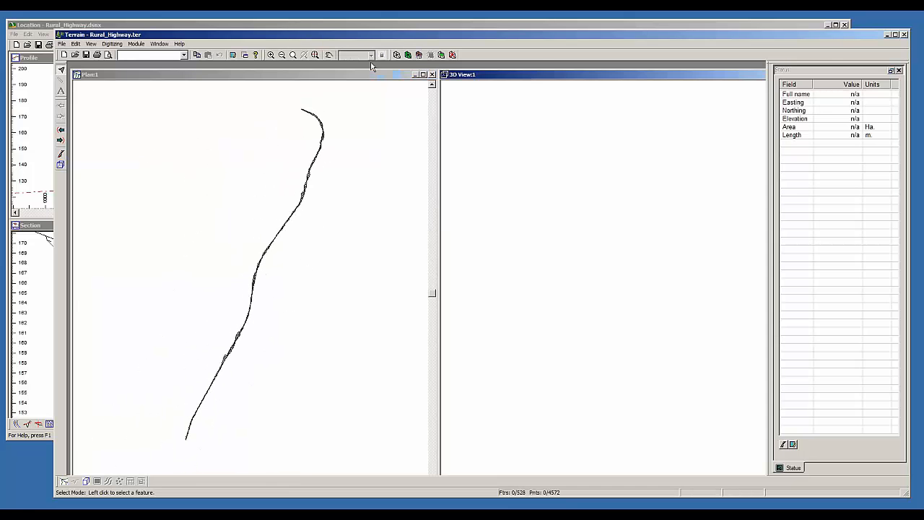
middle_drag(609, 344, 617, 304)
scroll(617, 304, down, 1)
scroll(664, 302, up, 3)
scroll(608, 274, up, 3)
middle_drag(595, 267, 538, 321)
scroll(626, 269, up, 1)
middle_drag(627, 270, 561, 337)
scroll(585, 274, down, 2)
Step: Recentre the highway in the plan view and shift the Rural_Highway Terrain window aside
middle_drag(378, 276, 370, 263)
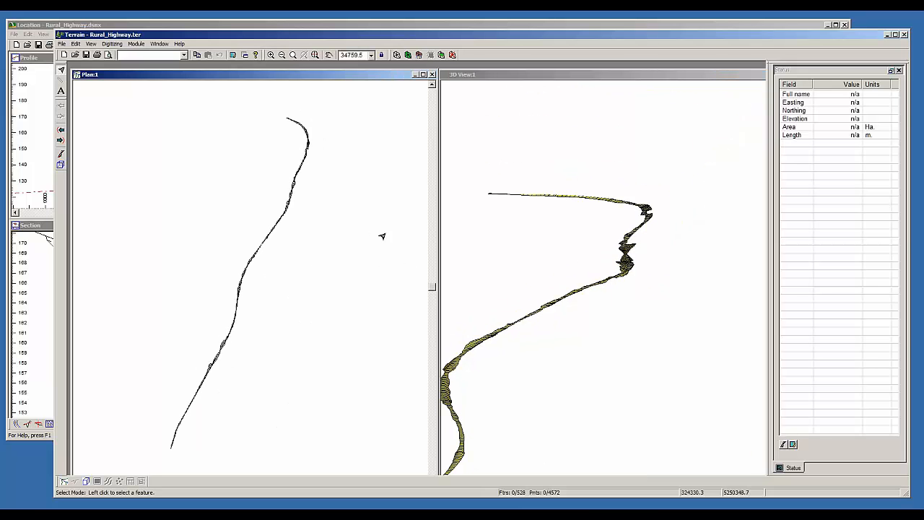
drag(262, 34, 243, 39)
middle_drag(259, 247, 268, 219)
scroll(268, 219, up, 1)
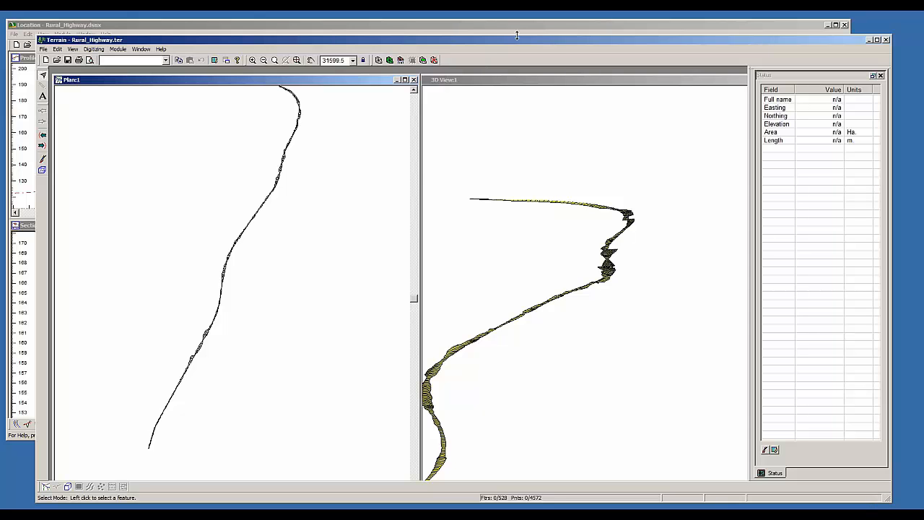
drag(537, 42, 399, 47)
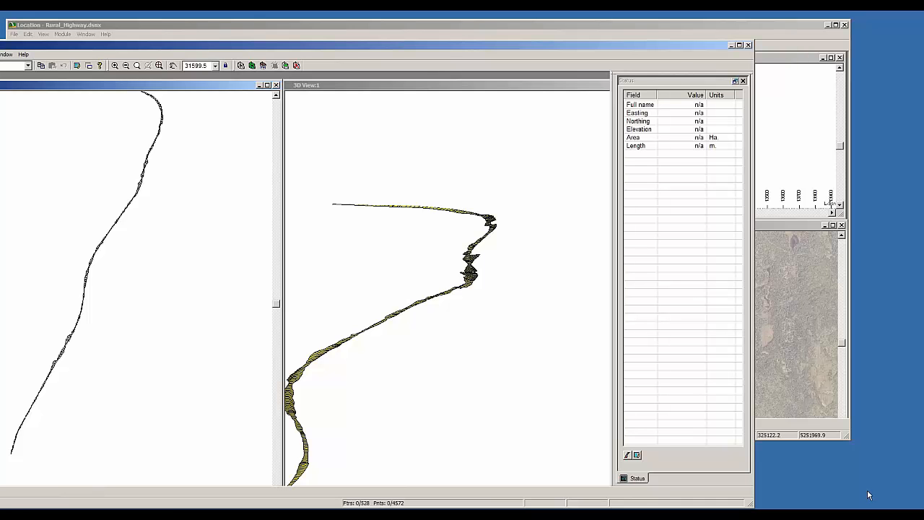
Step: Switch to Google Earth and inspect the Setting_map.kmz boundaries and roads up close on the terrain
click(799, 352)
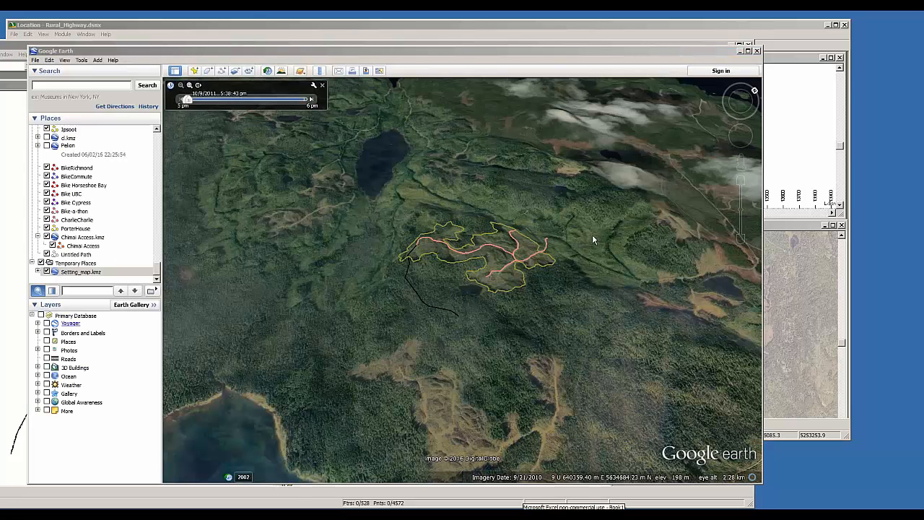
scroll(491, 247, up, 2)
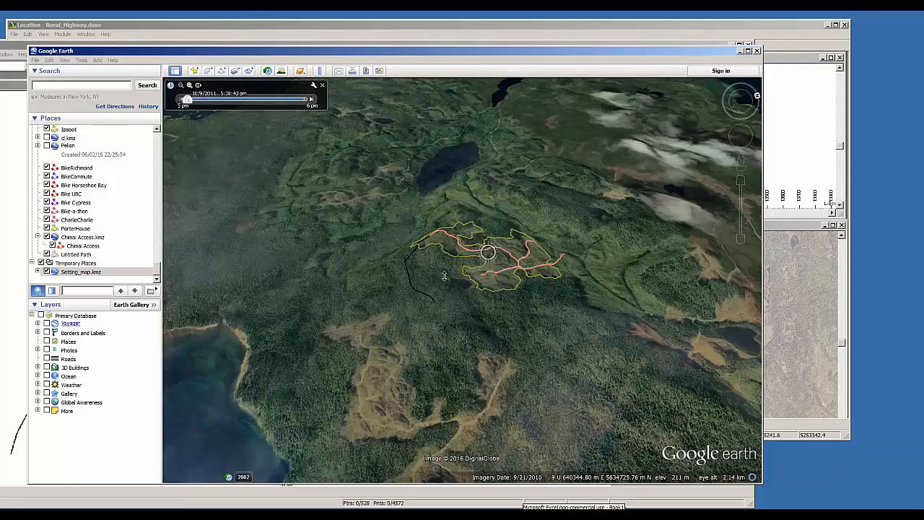
scroll(491, 247, up, 3)
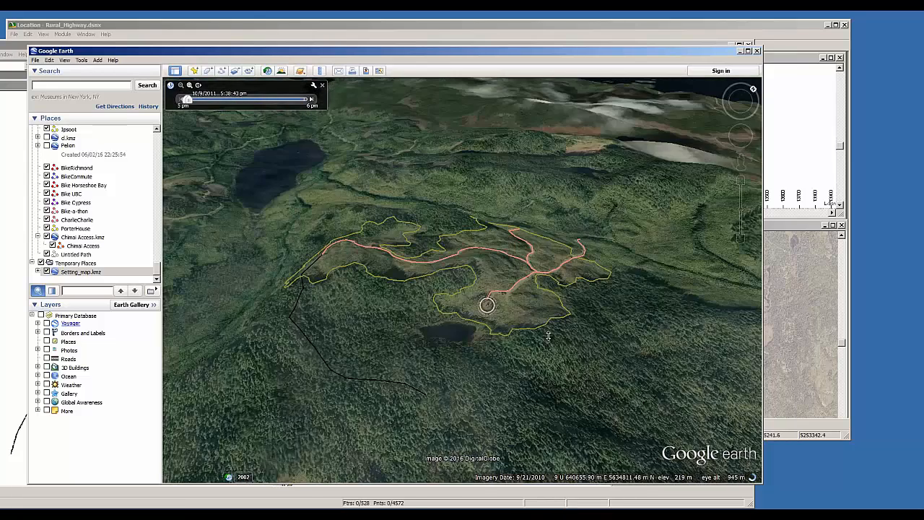
Step: Minimize the Rural_Highway Terrain window, then switch to the Setting_map.ter window and move it fully onto the desktop
key(alt+Tab)
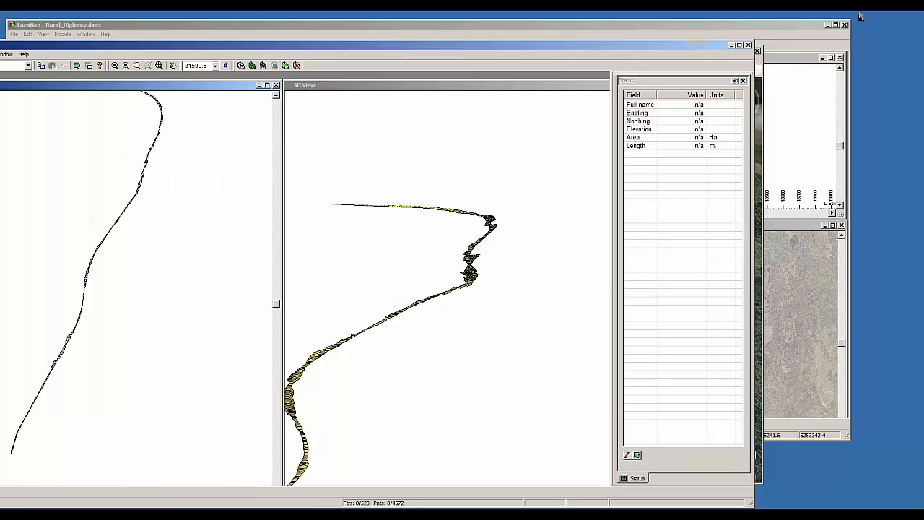
click(731, 45)
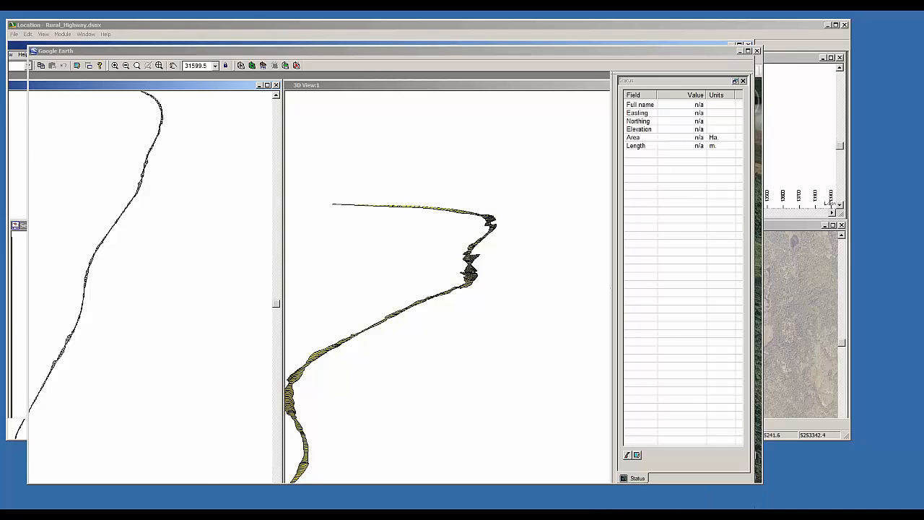
key(alt+Tab)
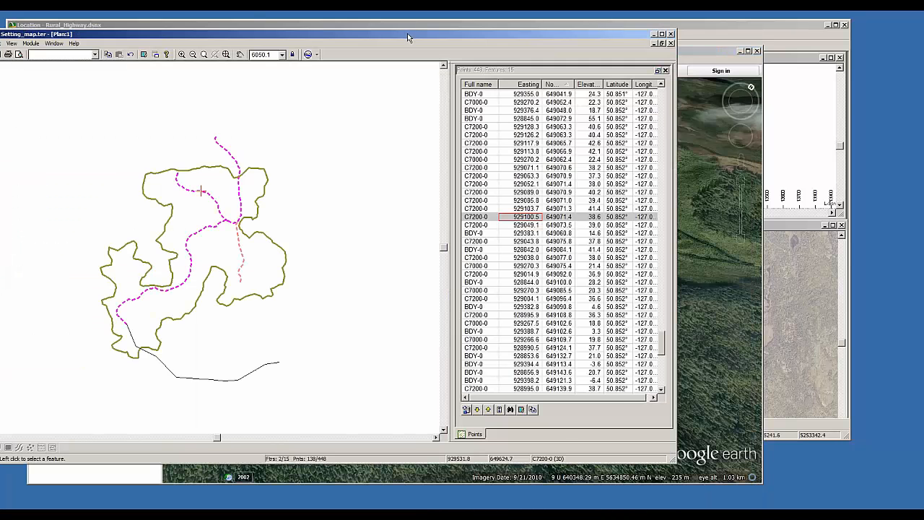
drag(407, 33, 460, 74)
click(379, 30)
click(423, 487)
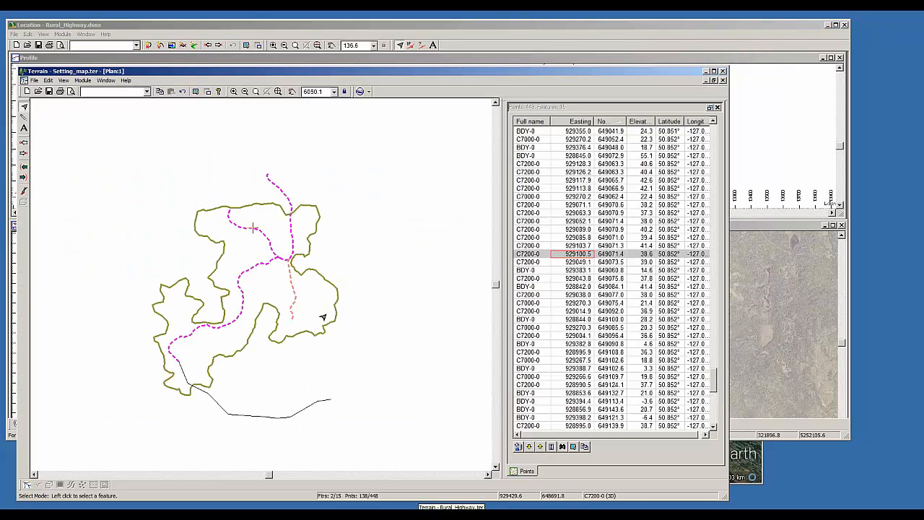
Step: Clear the feature selection in the Setting_map plan and compare the mapped boundaries and roads with their Google Earth view
click(346, 354)
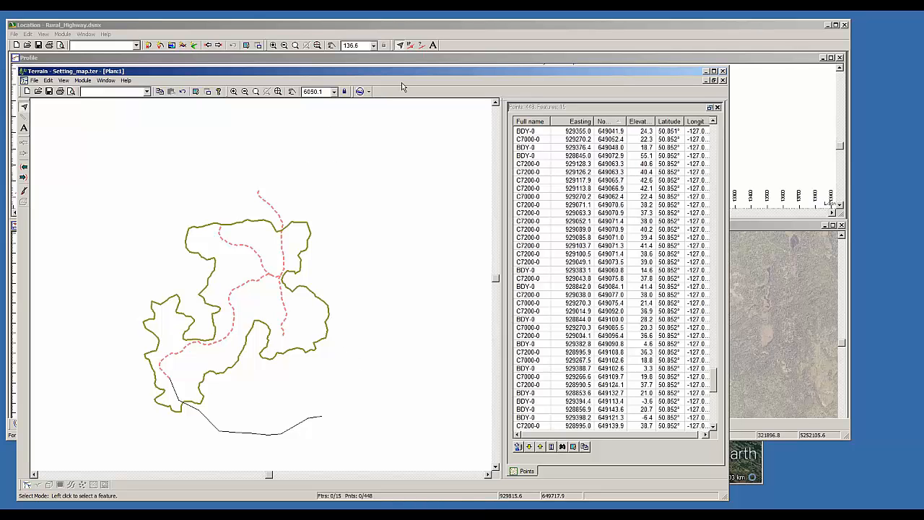
drag(375, 72, 365, 75)
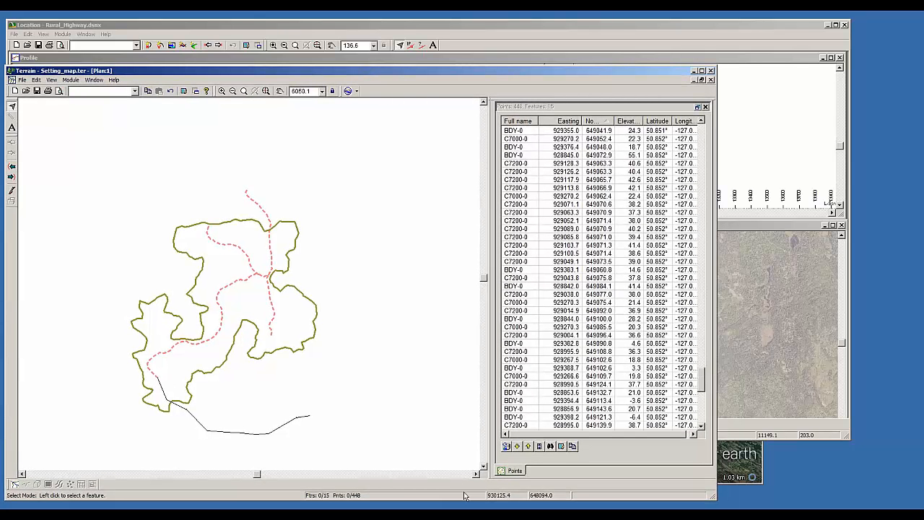
click(464, 514)
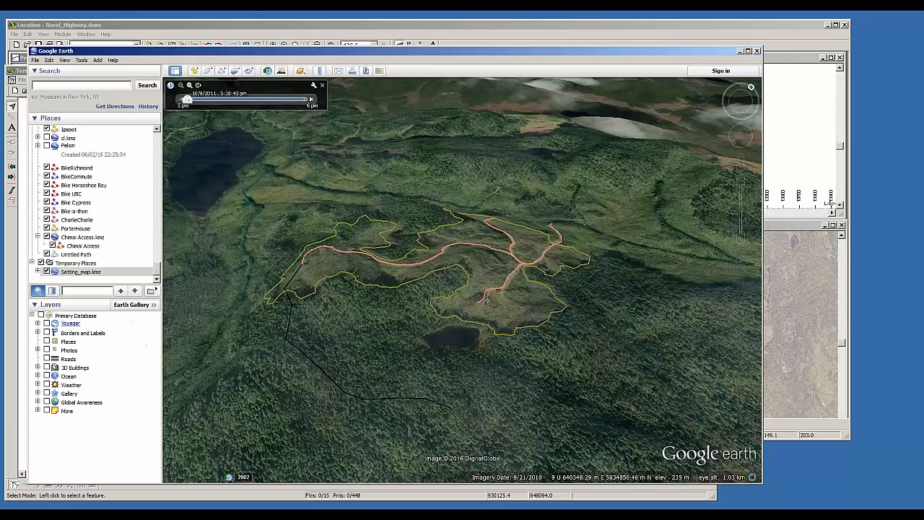
drag(443, 348, 489, 359)
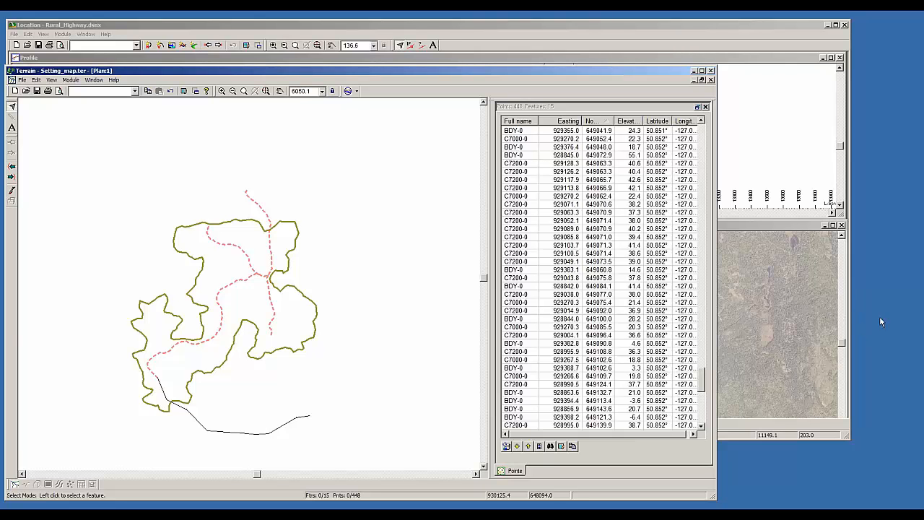
click(919, 296)
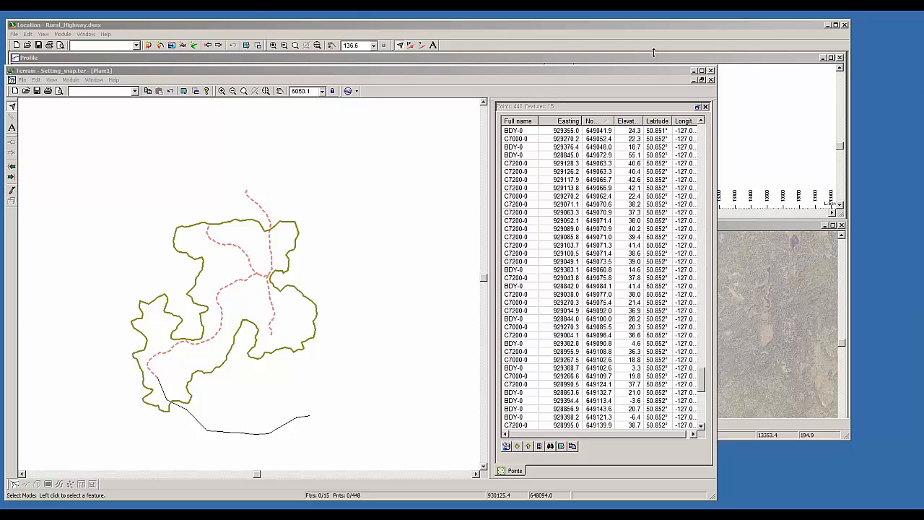
Step: Minimize the Setting_map Terrain and Location windows and switch to the Excel workbook holding the point coordinates
click(676, 73)
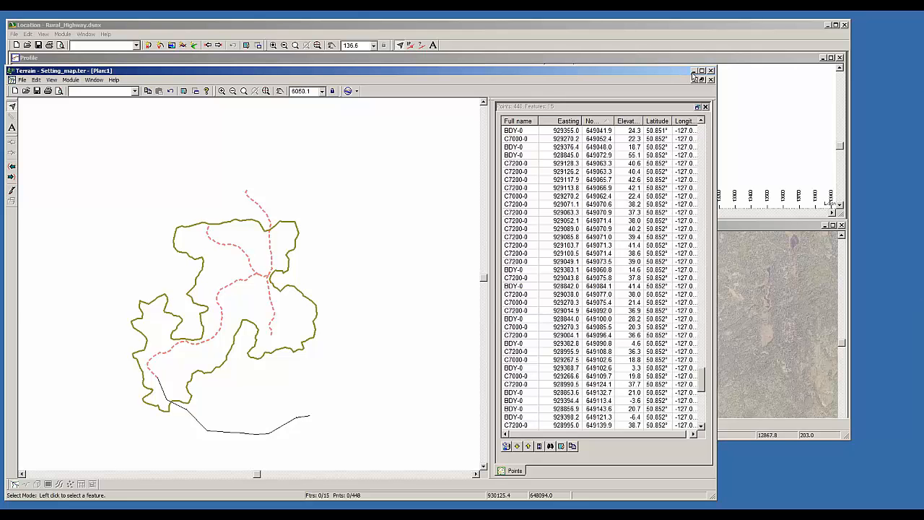
click(693, 72)
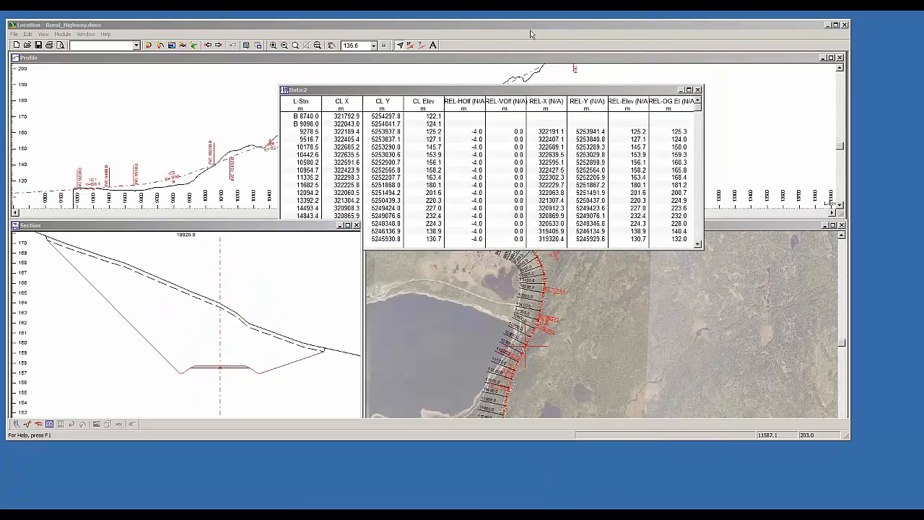
drag(528, 27, 368, 44)
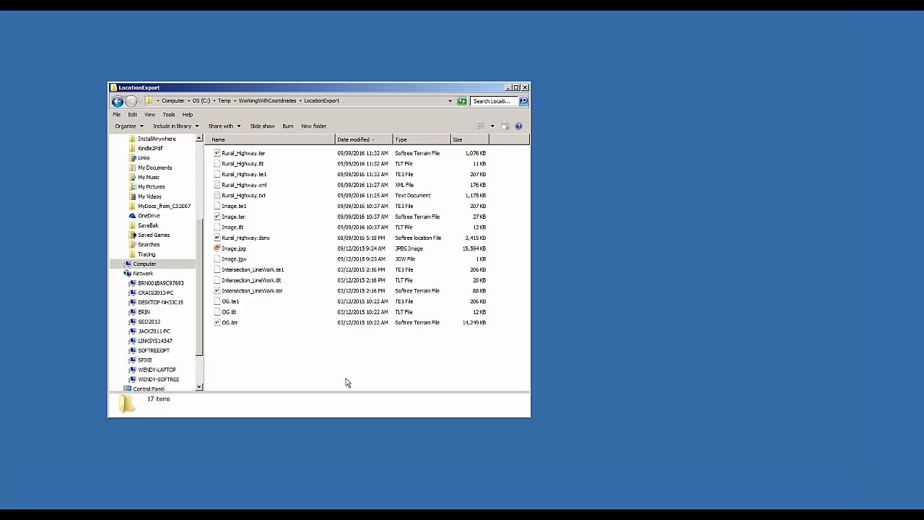
key(super)
key(Escape)
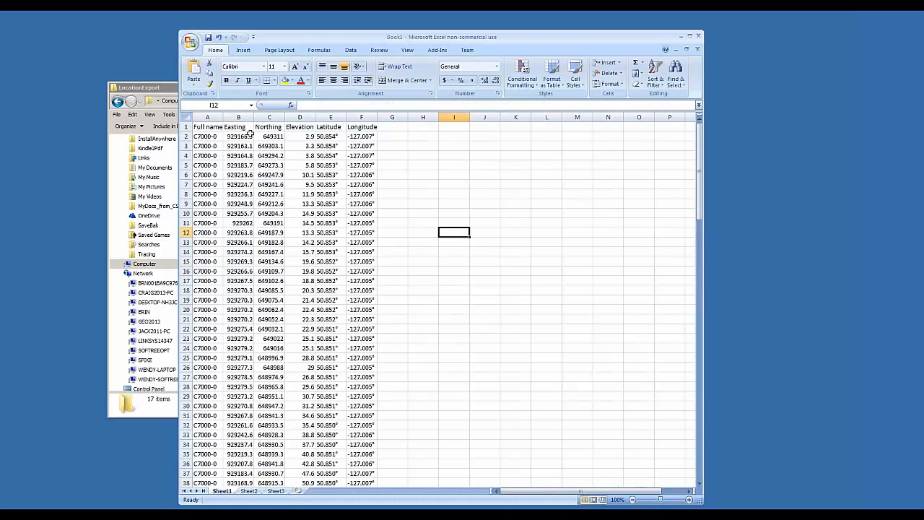
drag(313, 40, 283, 30)
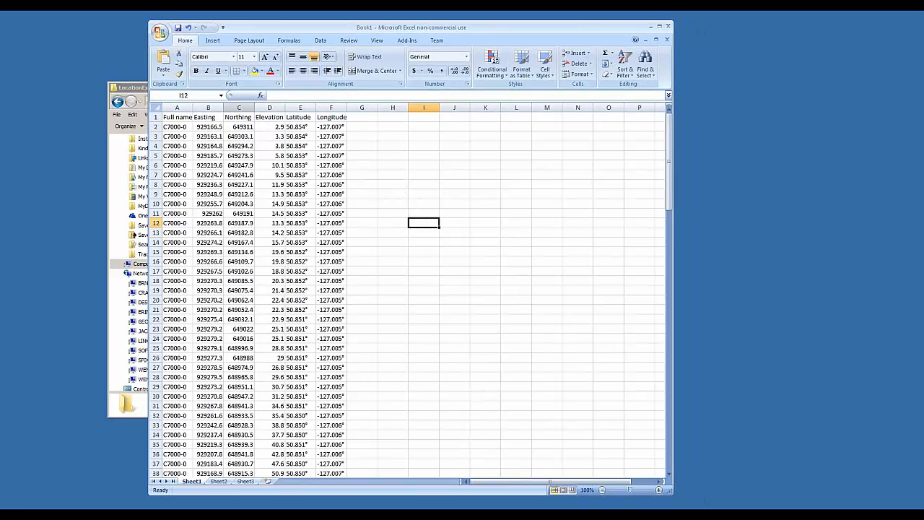
Step: Save the coordinate workbook as Test.csv in CSV (MS-DOS) format in C:\Temp\WorkingWithCooridnates, keeping that format despite incompatible features
click(160, 33)
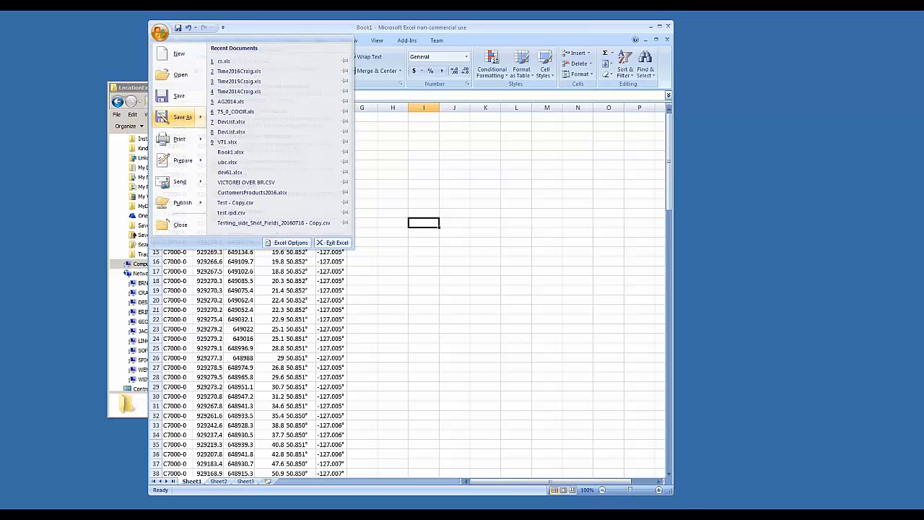
click(272, 144)
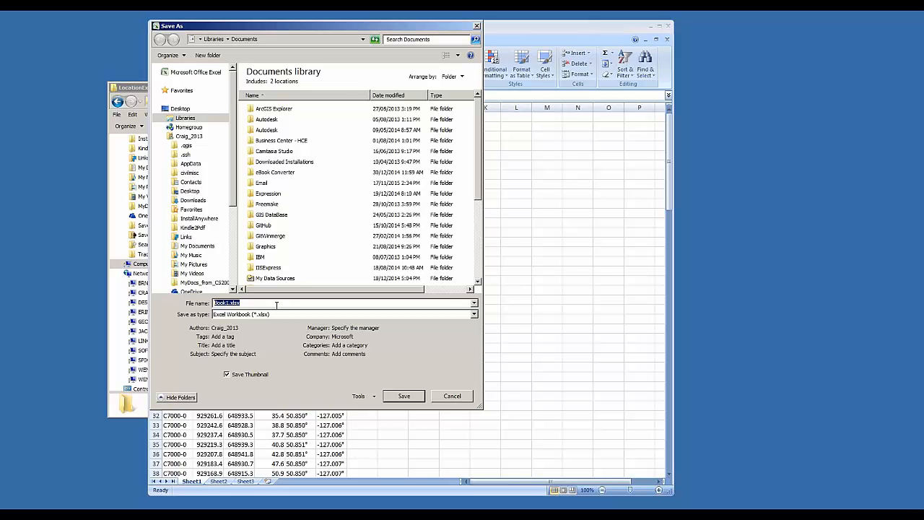
click(280, 315)
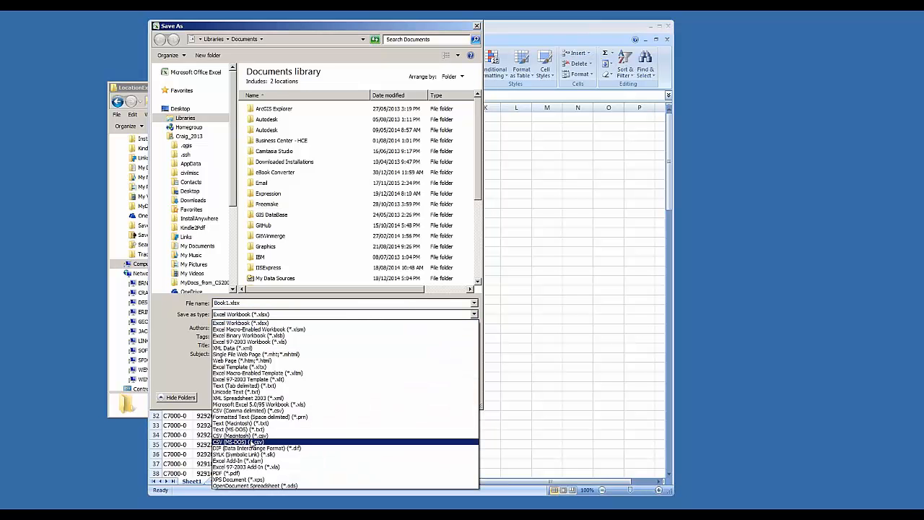
click(251, 442)
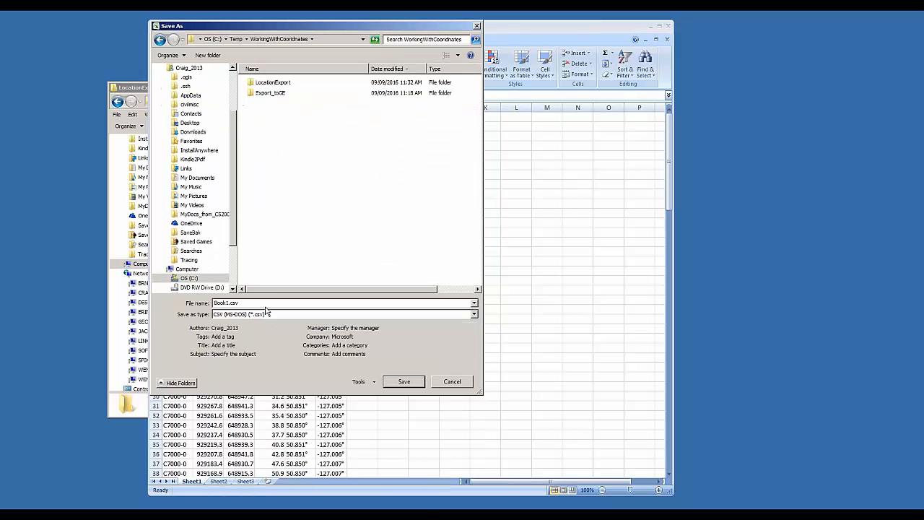
double_click(226, 303)
drag(230, 303, 209, 301)
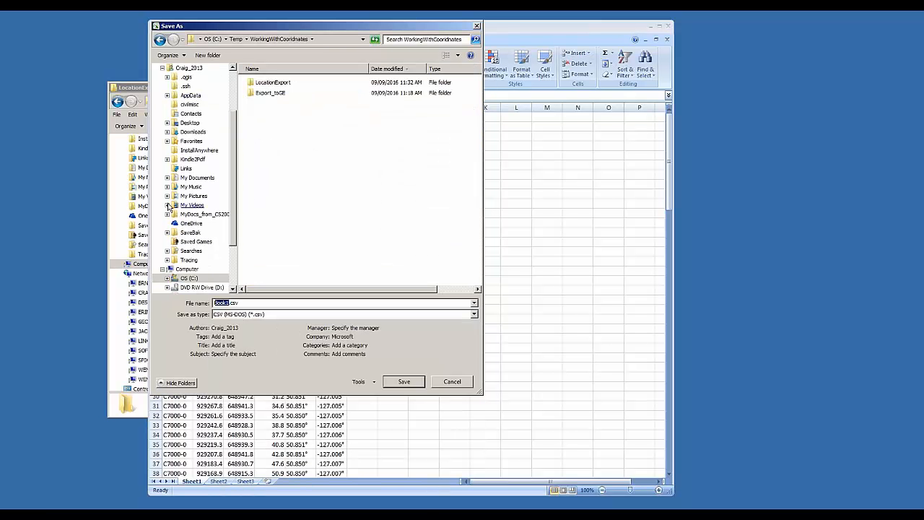
text(Test)
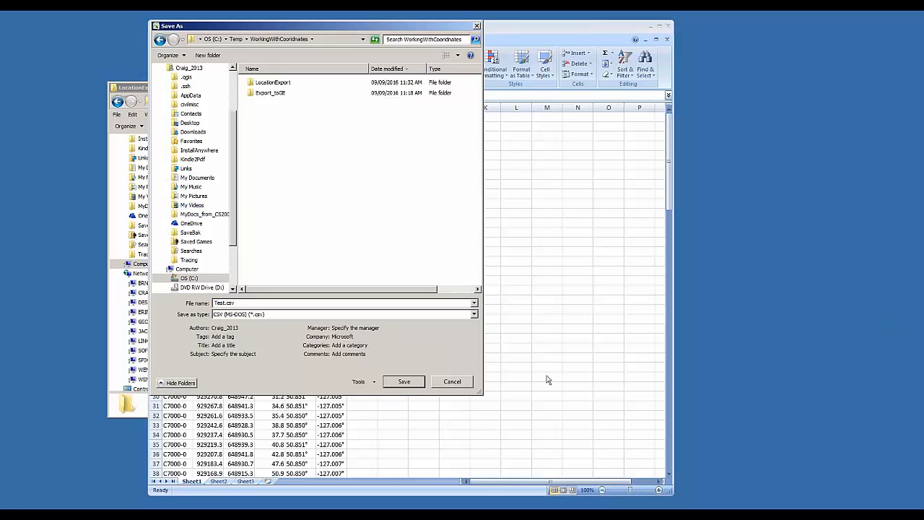
click(391, 385)
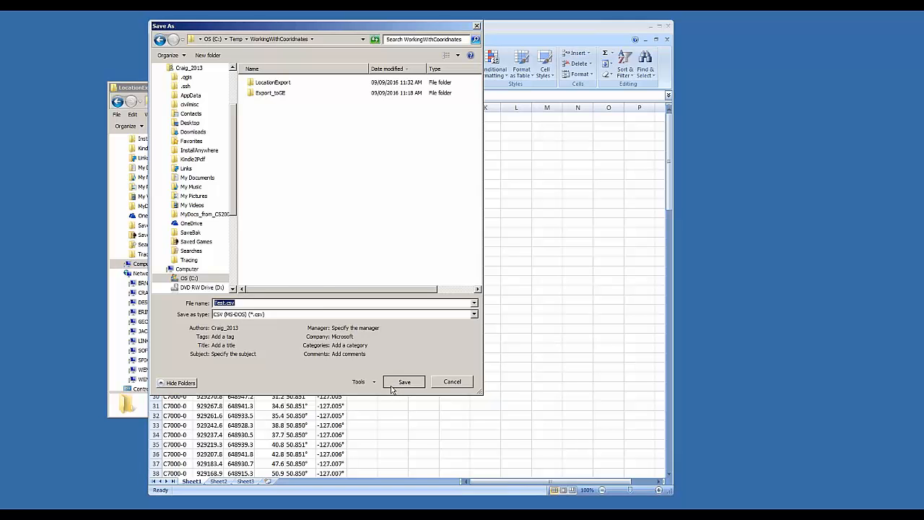
click(444, 291)
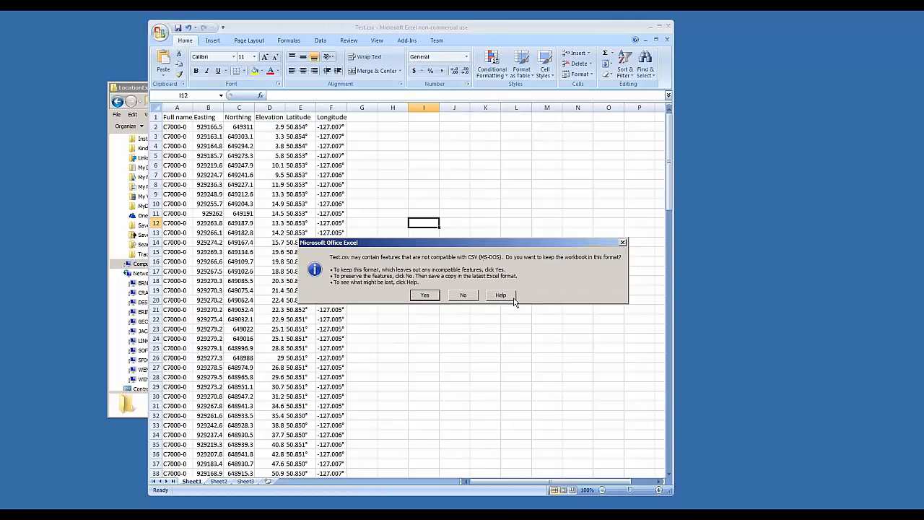
click(428, 296)
Step: Open Test.csv from the WorkingWithCooridnates folder, decline reloading it, and close Excel without saving changes
click(650, 27)
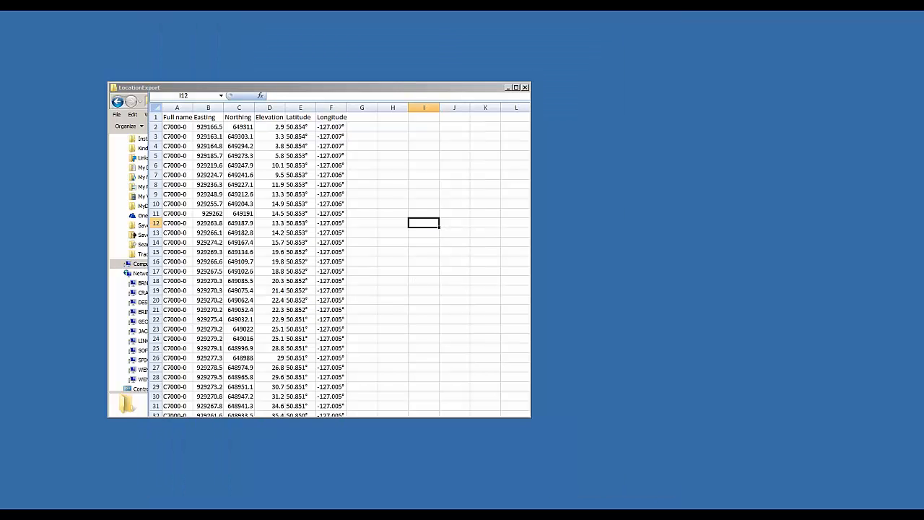
click(117, 101)
double_click(232, 153)
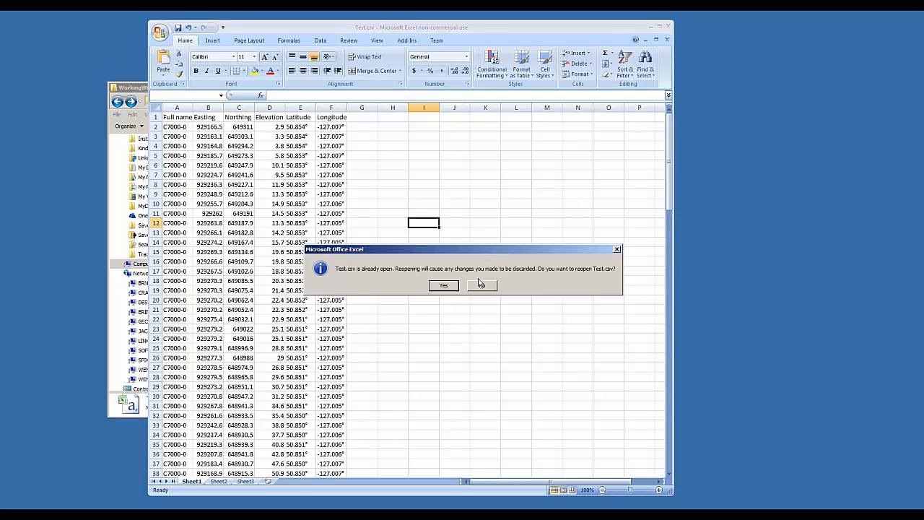
click(480, 284)
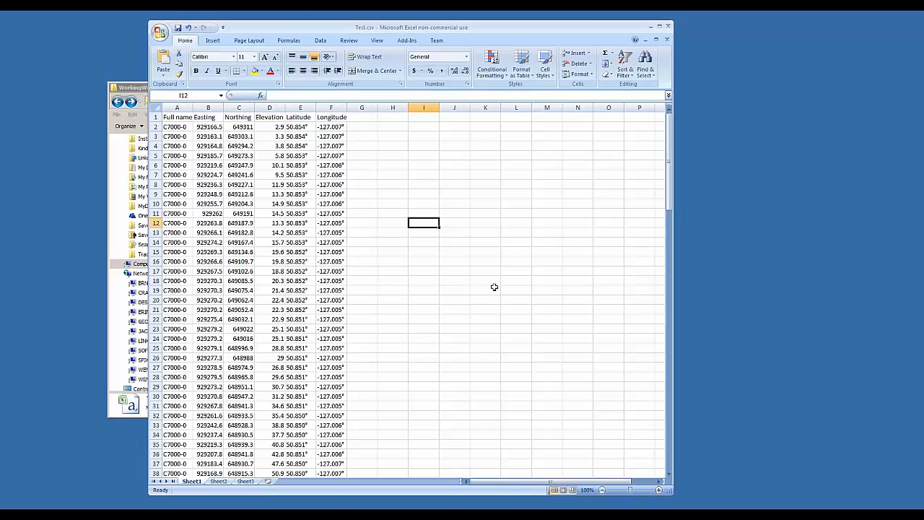
click(668, 27)
click(463, 285)
mouse_move(426, 514)
click(424, 473)
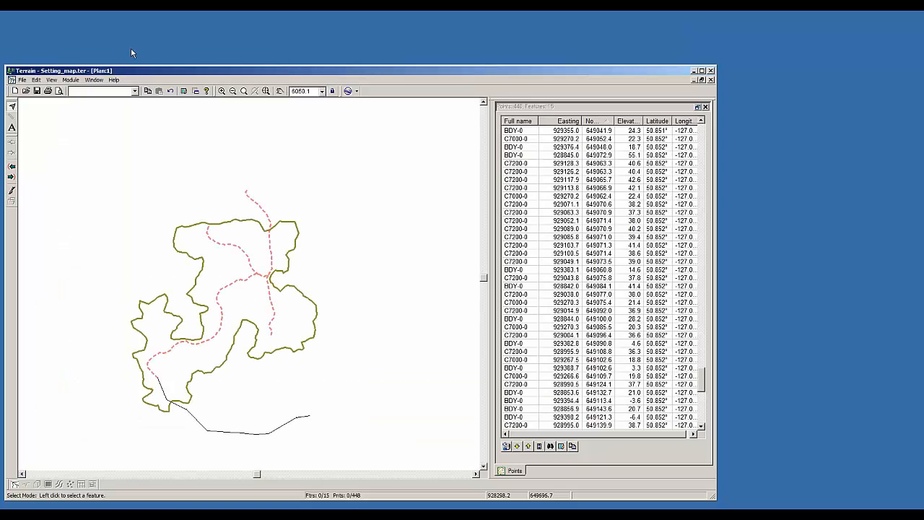
drag(151, 70, 212, 57)
click(755, 58)
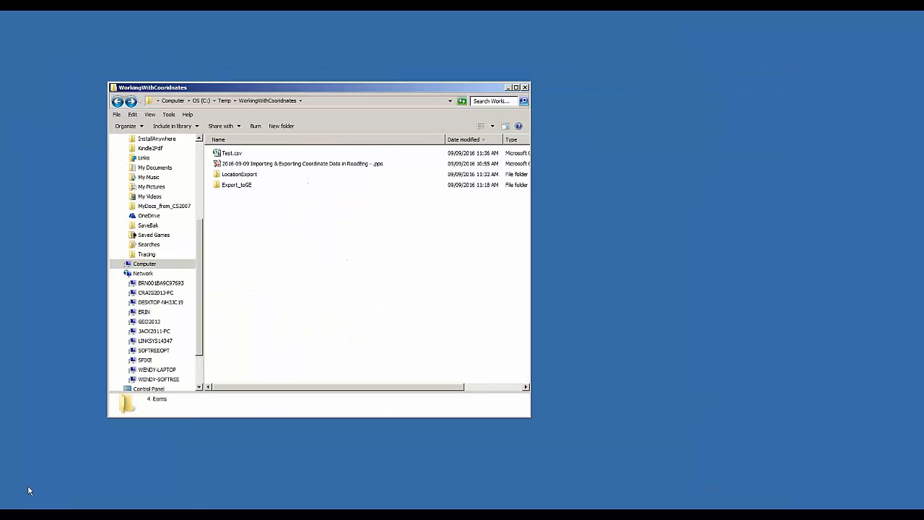
Step: Start a new Terrain session and shift its window on the desktop
click(14, 512)
click(35, 393)
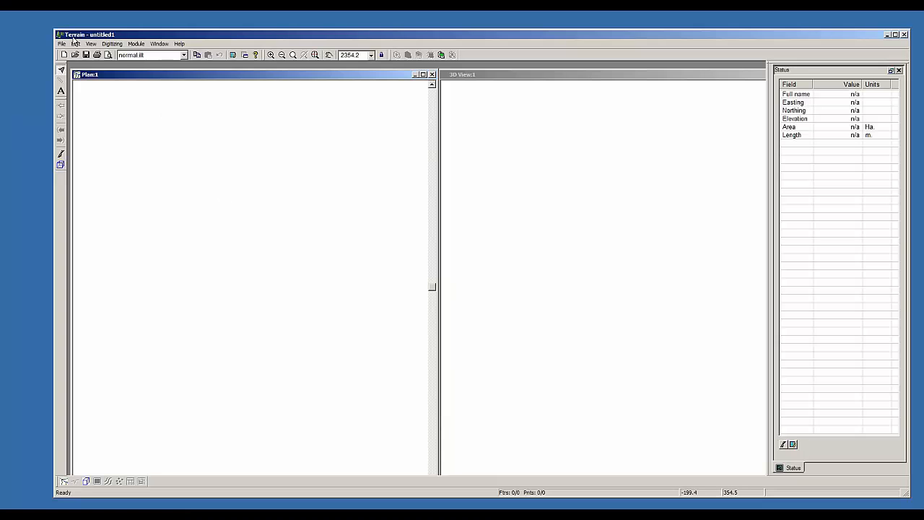
drag(72, 36, 48, 34)
Step: Open Test.csv from the WorkingWithCooridnates folder in Terrain, importing it as ASCII text (#,y,x,z,code)
click(36, 42)
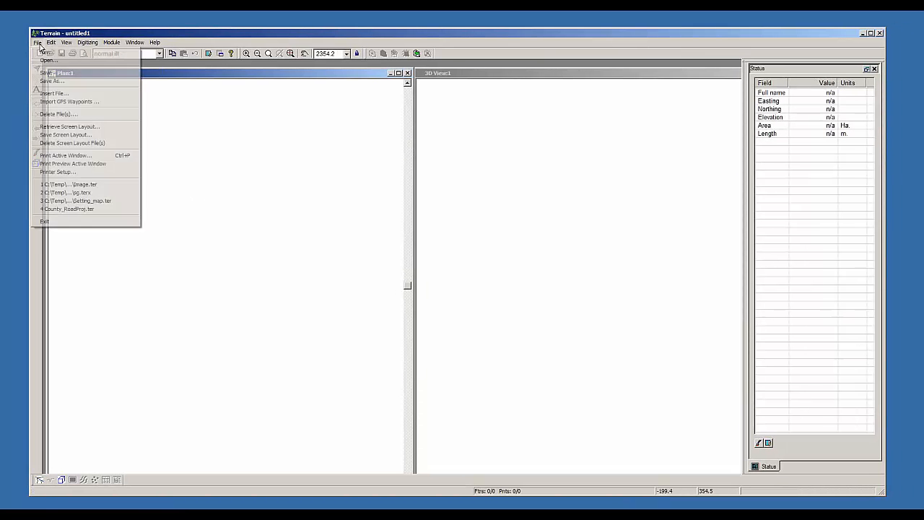
click(50, 62)
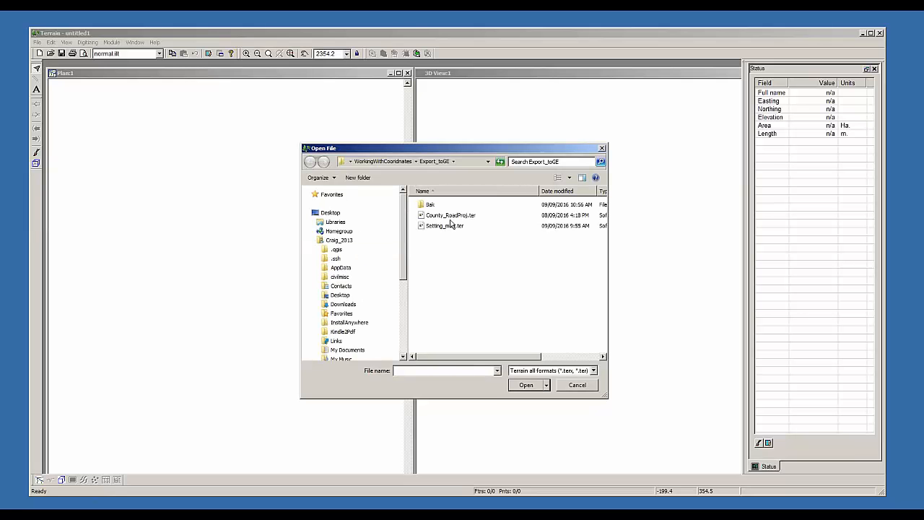
key(BackSpace)
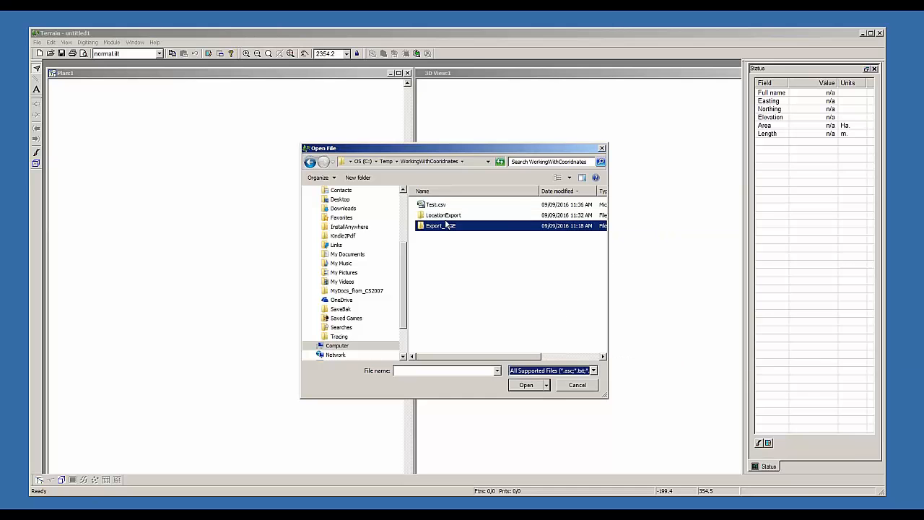
click(440, 205)
click(527, 385)
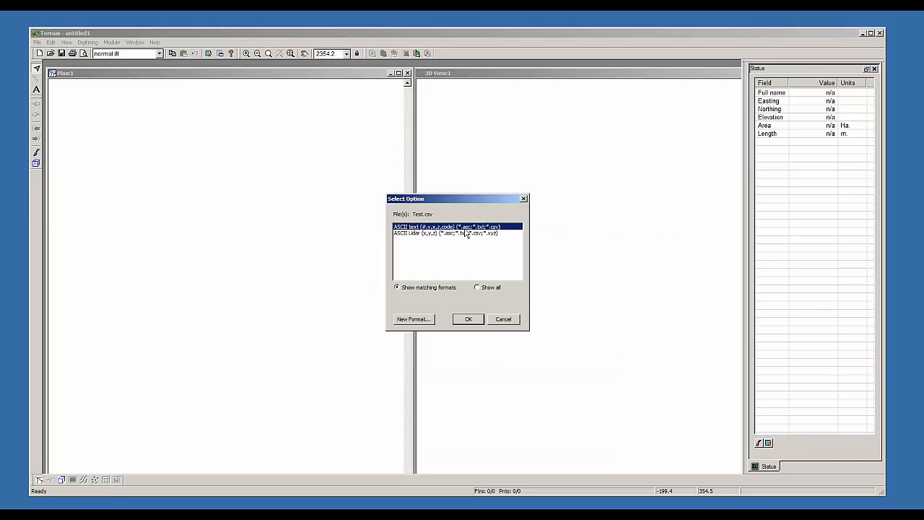
click(463, 320)
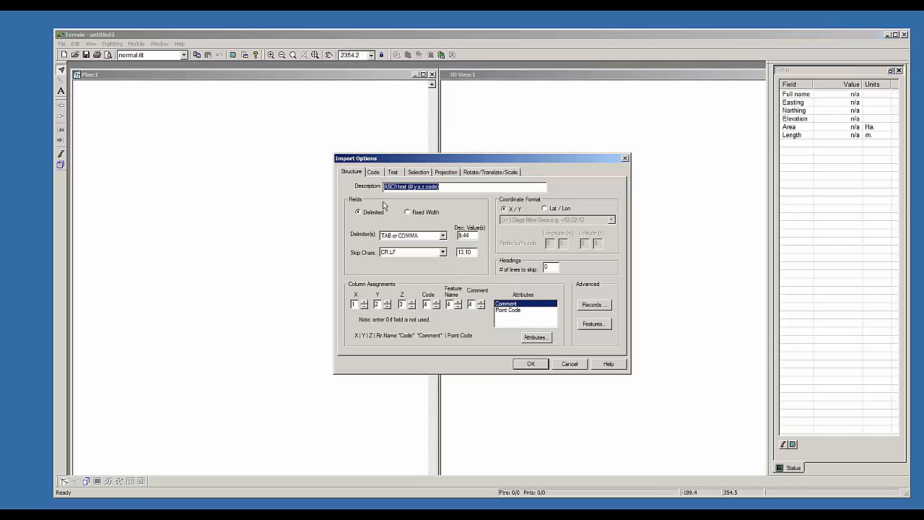
Step: Set the number of heading lines to skip to 1 in the import structure and test-read the first data record of Test.csv
drag(385, 161, 328, 143)
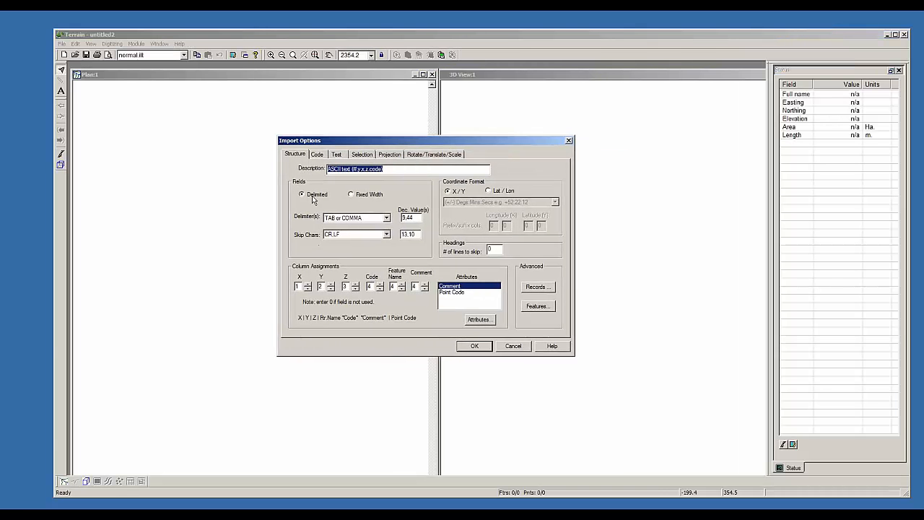
click(337, 153)
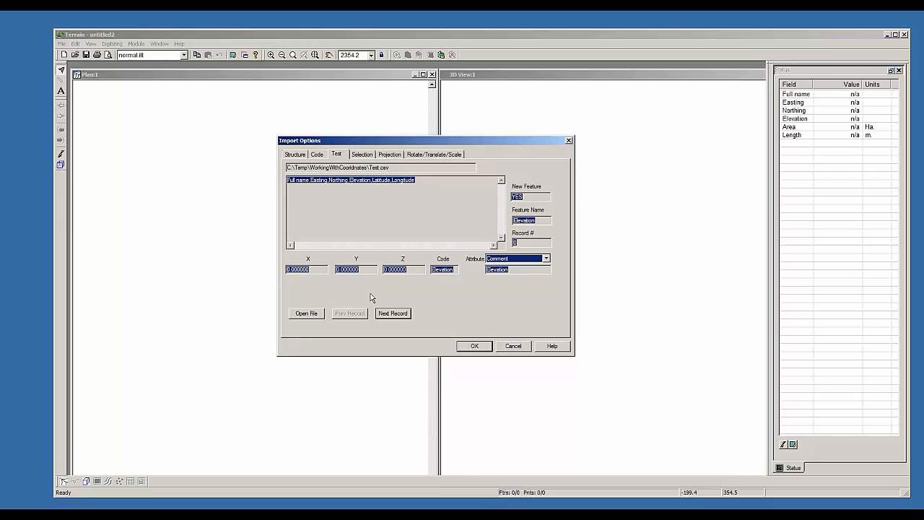
click(295, 154)
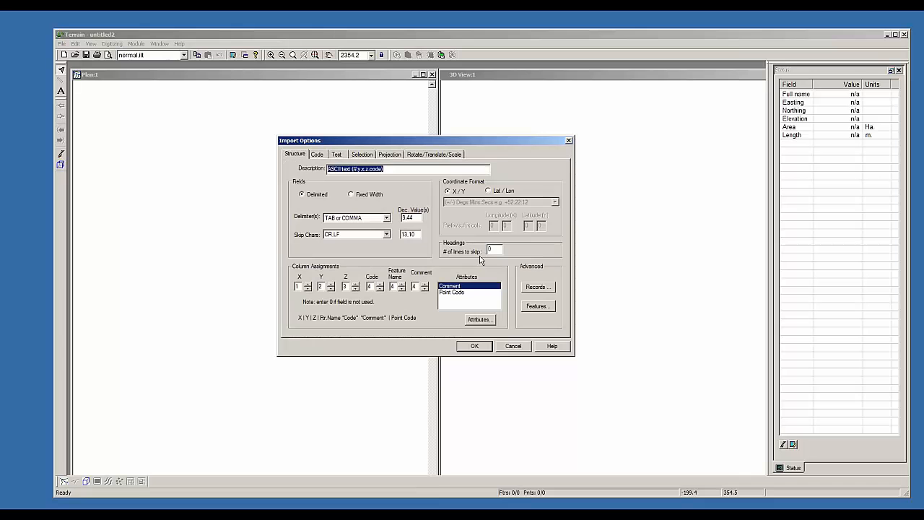
double_click(491, 249)
text(1)
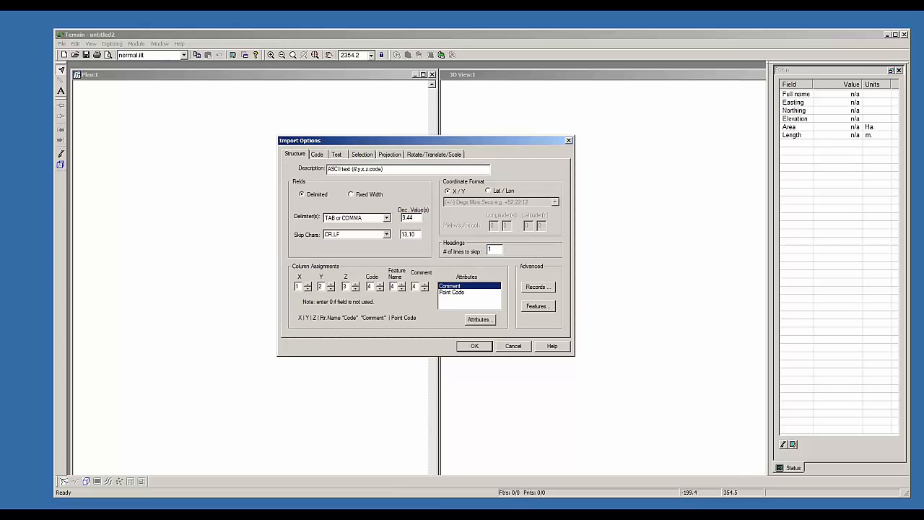
click(337, 154)
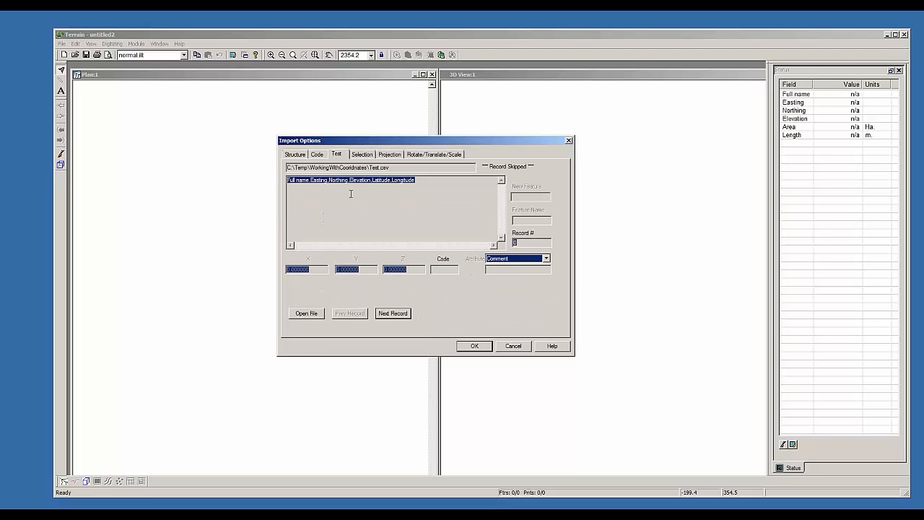
click(394, 313)
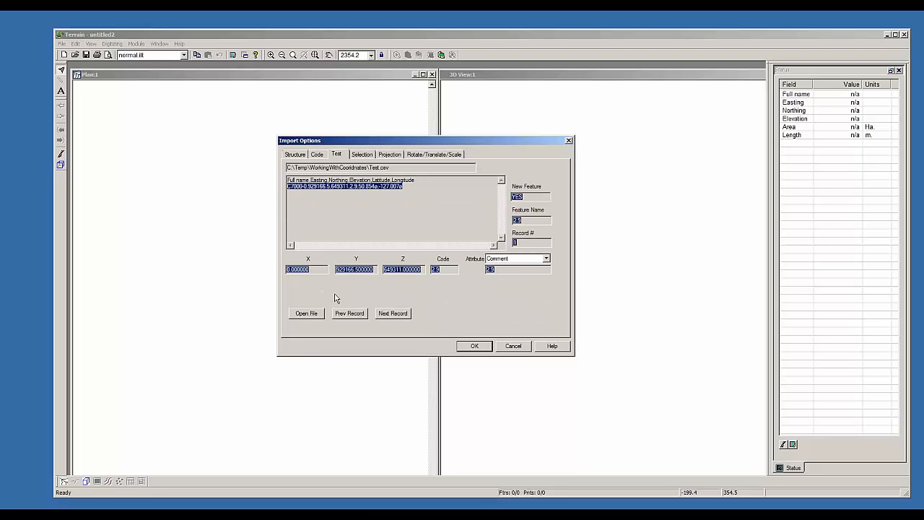
Step: Assign column 3 to X and column 4 to Z in the import structure for Test.csv
click(295, 271)
click(294, 154)
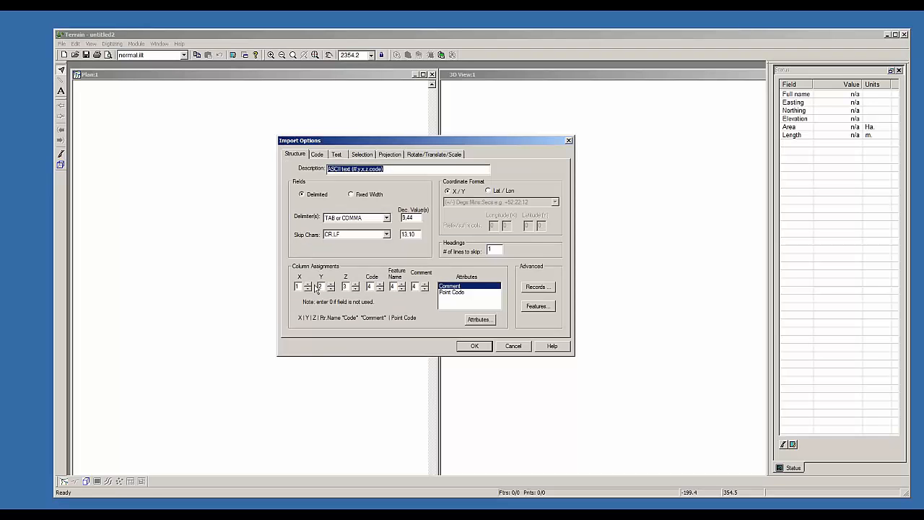
double_click(297, 286)
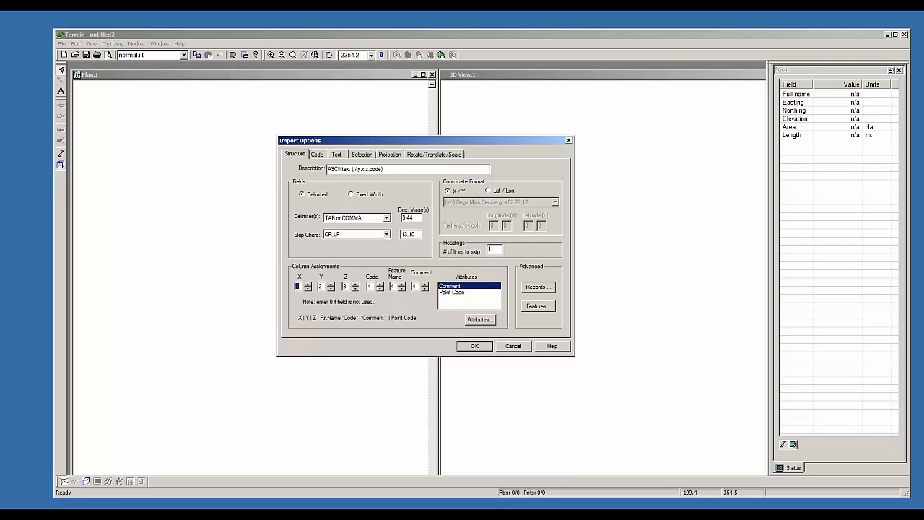
text(3)
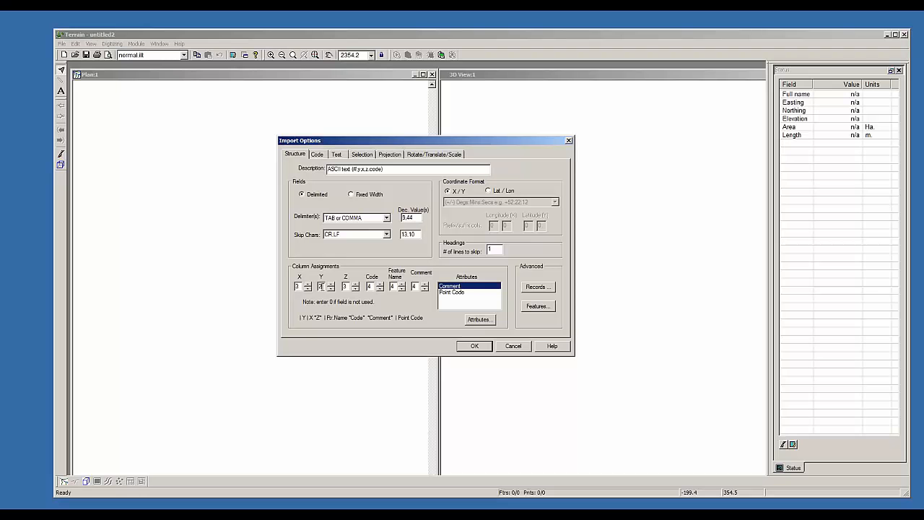
double_click(345, 286)
Step: Test-read the first three data records of Test.csv to check their X, Y and Z assignments
click(337, 155)
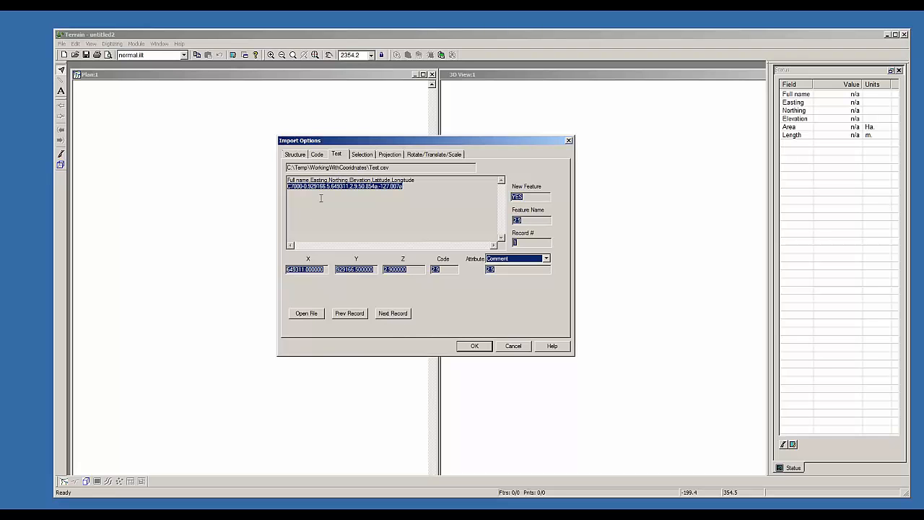
click(392, 313)
click(392, 313)
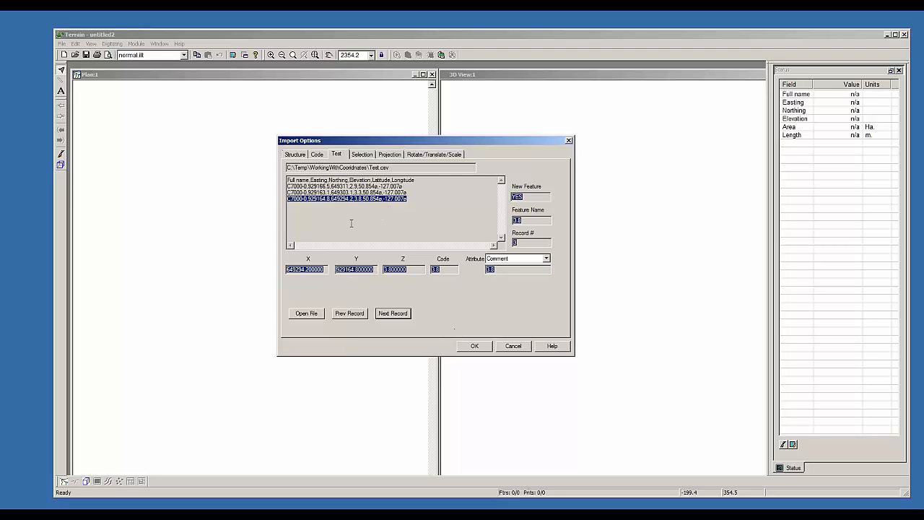
Step: Review the column assignments and the feature types available for the DEFAULT code, and cancel the import
click(295, 154)
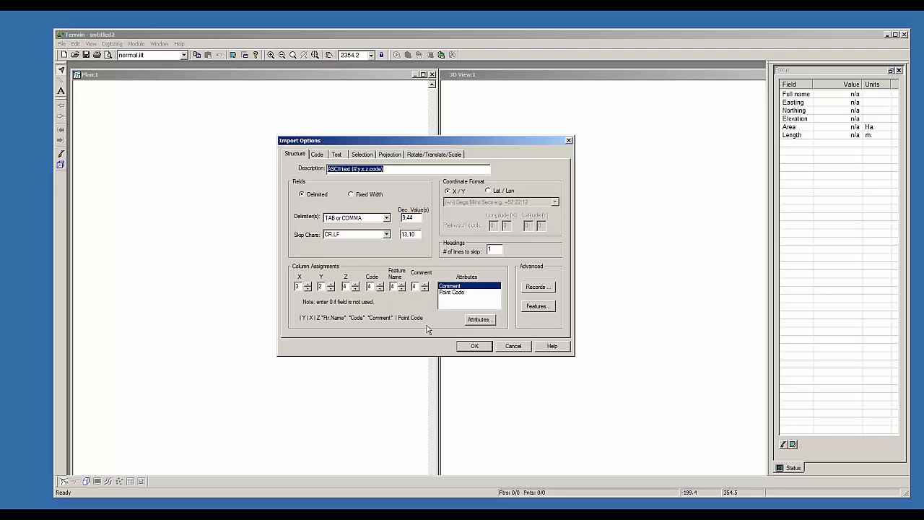
click(317, 155)
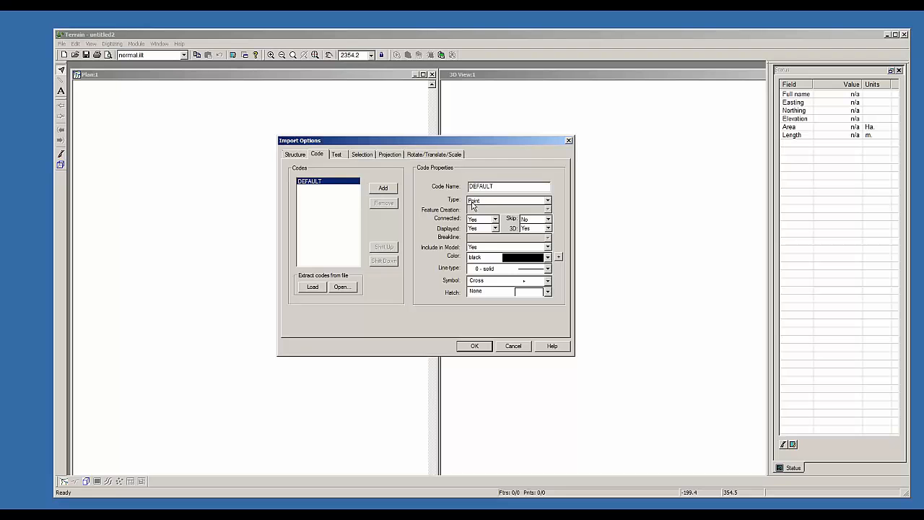
click(498, 200)
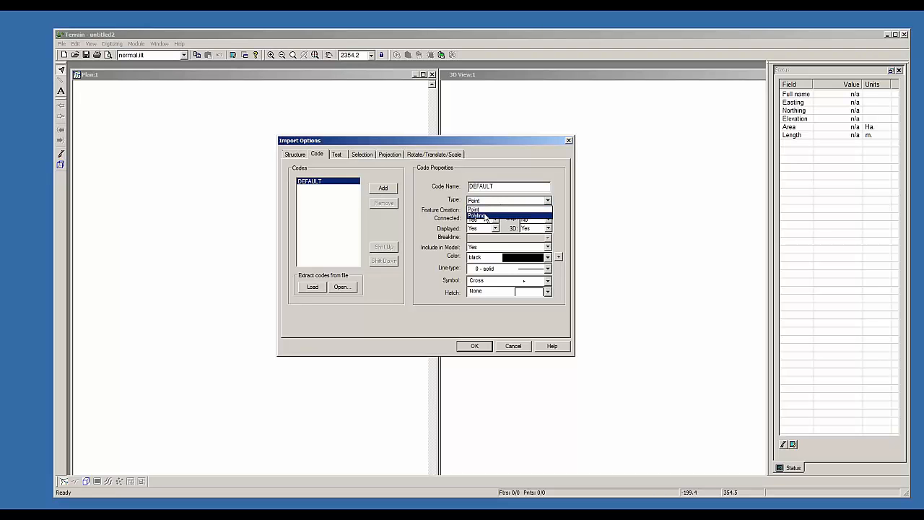
click(415, 331)
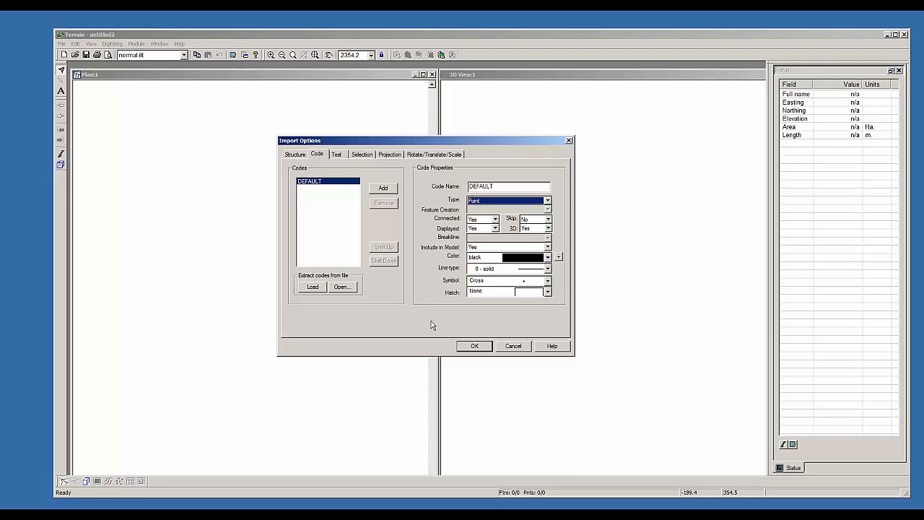
click(511, 347)
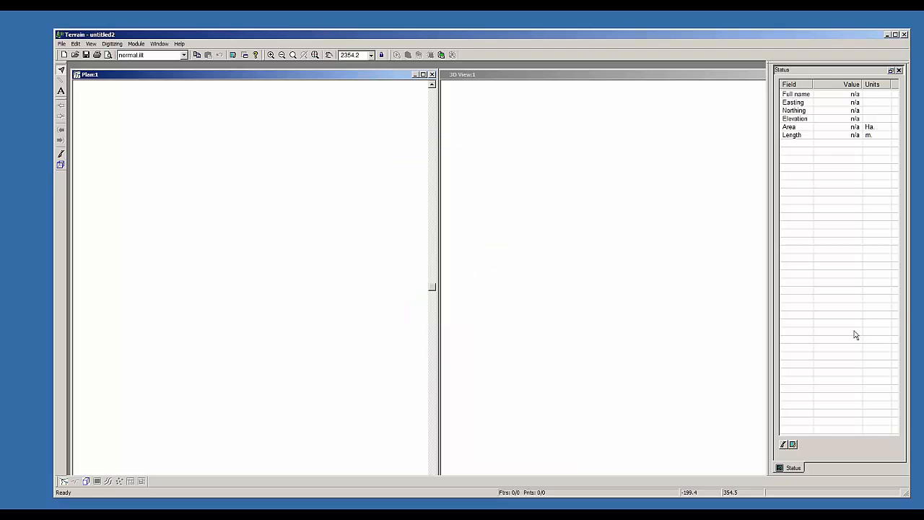
click(915, 298)
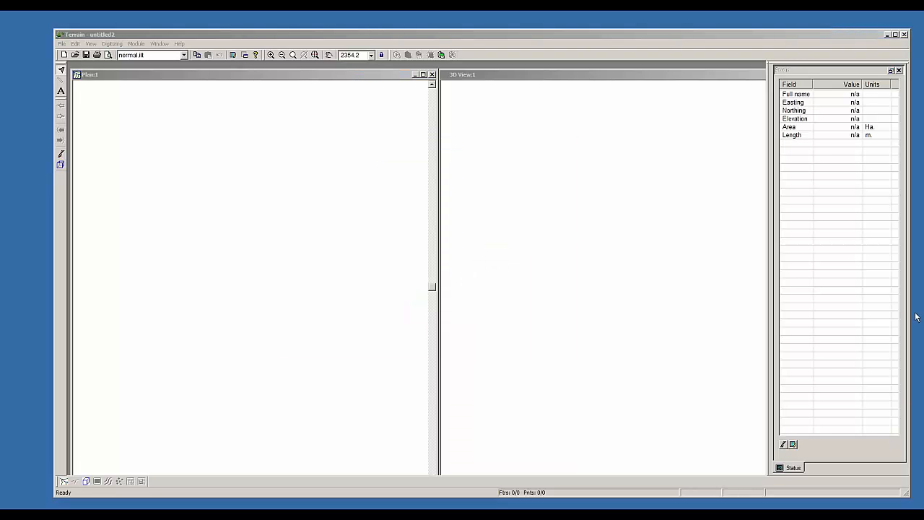